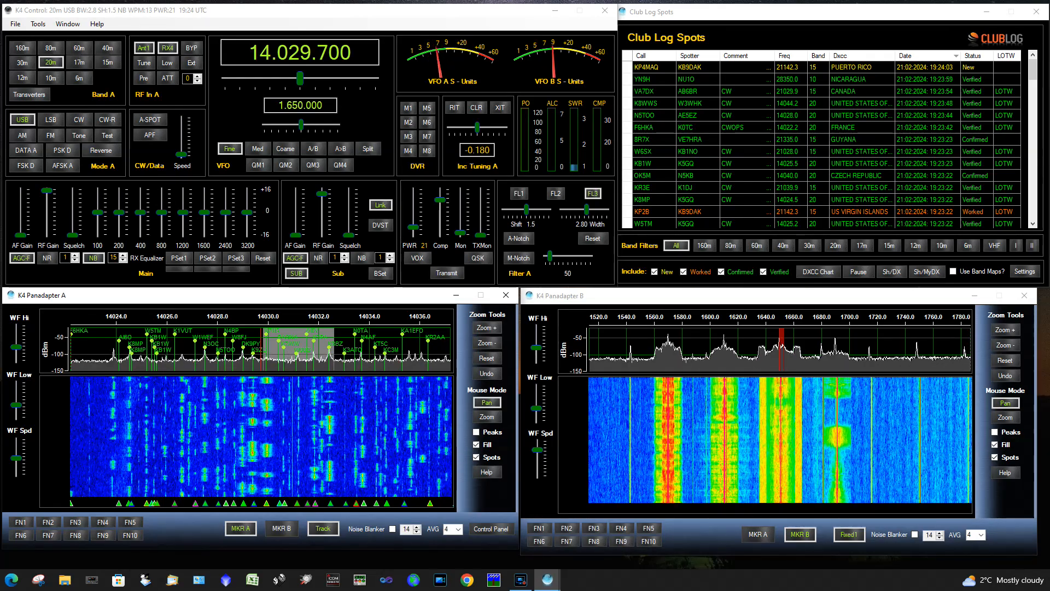
# Close the running K4 Control session, relaunch Win4K4Suite from the desktop and continue the evaluation.
pyautogui.click(600, 13)
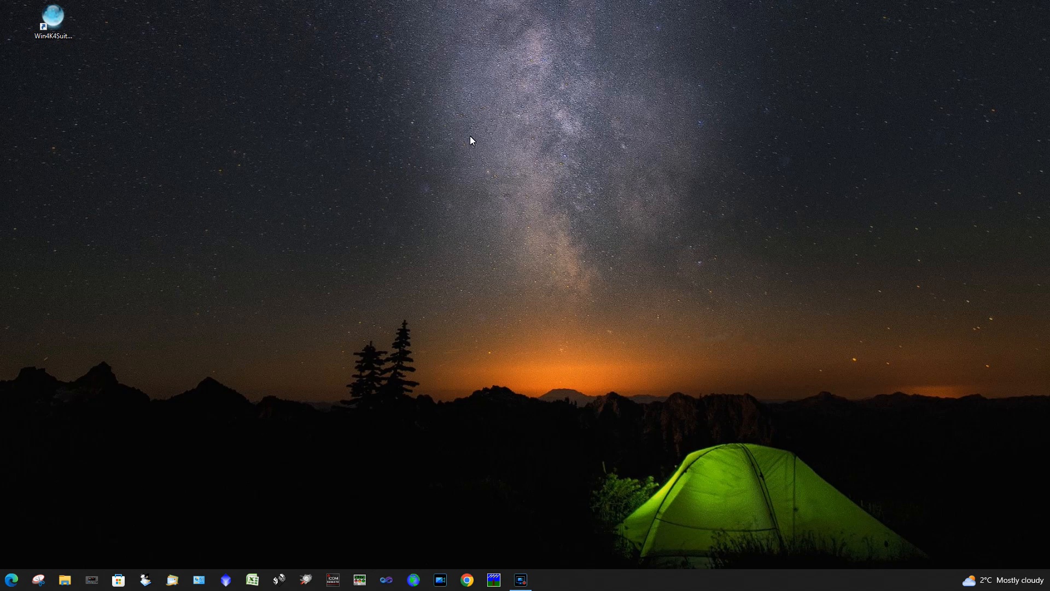
pyautogui.doubleClick(65, 33)
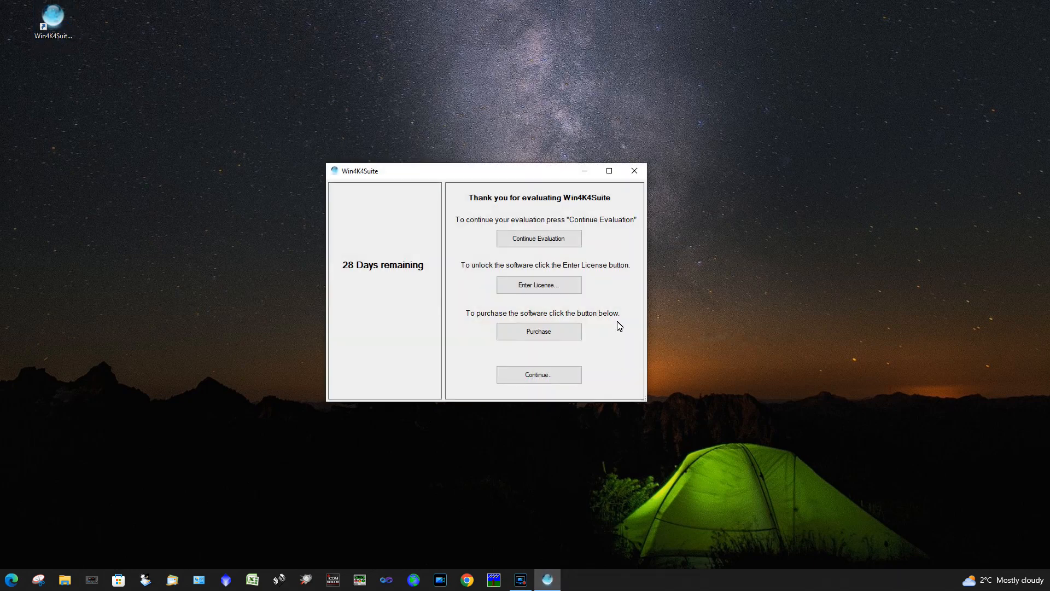
pyautogui.click(551, 241)
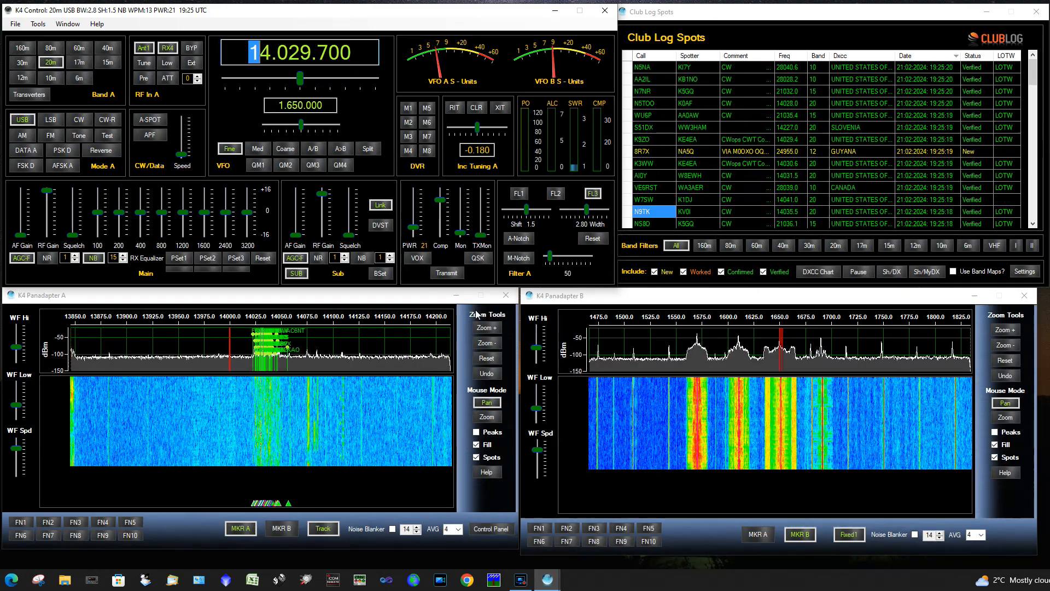
# Zoom in Panadapter A by three levels around the VFO A frequency.
pyautogui.click(489, 329)
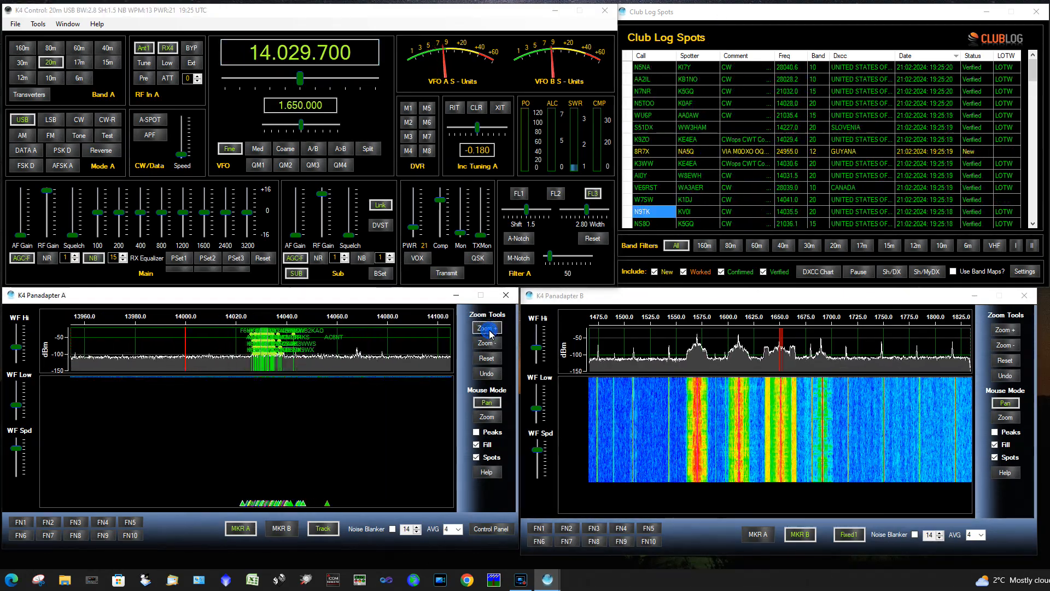
pyautogui.click(488, 329)
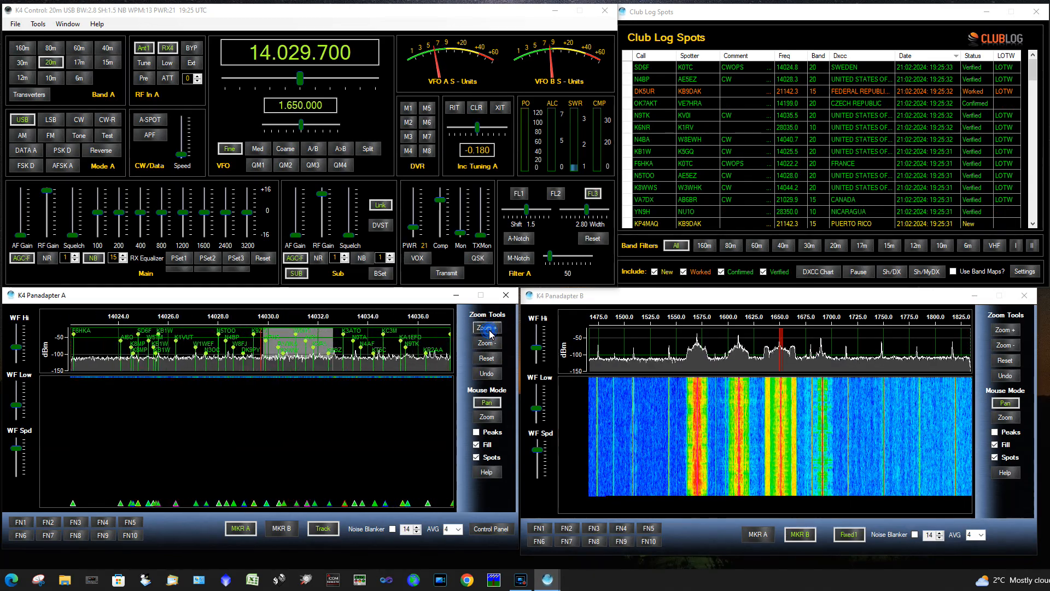
pyautogui.click(489, 330)
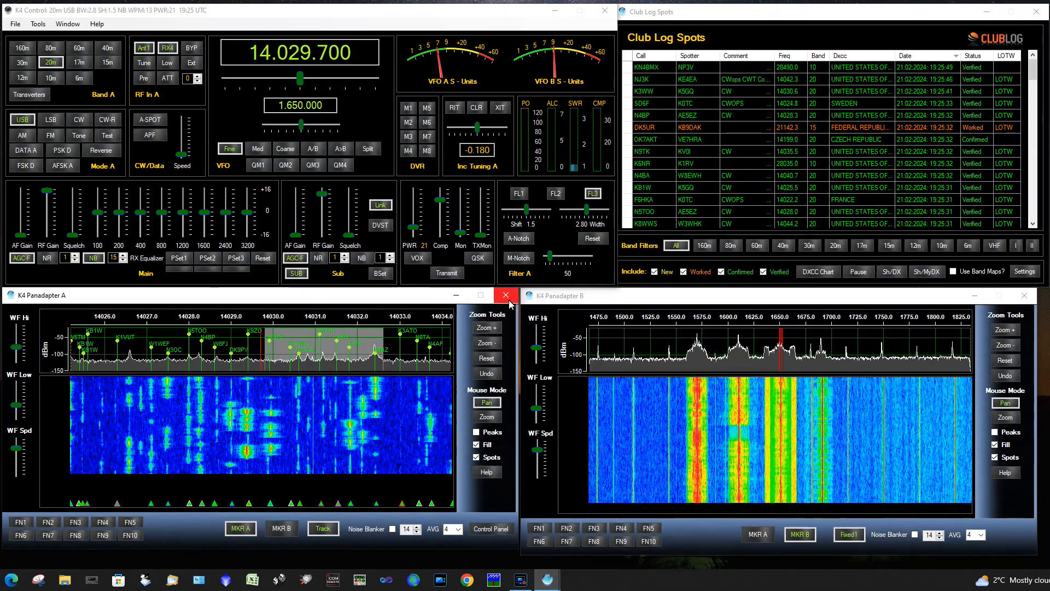
# Close both panadapters and the Club Log Spots window, and move the K4 Control window to the middle of the desktop.
pyautogui.click(1025, 295)
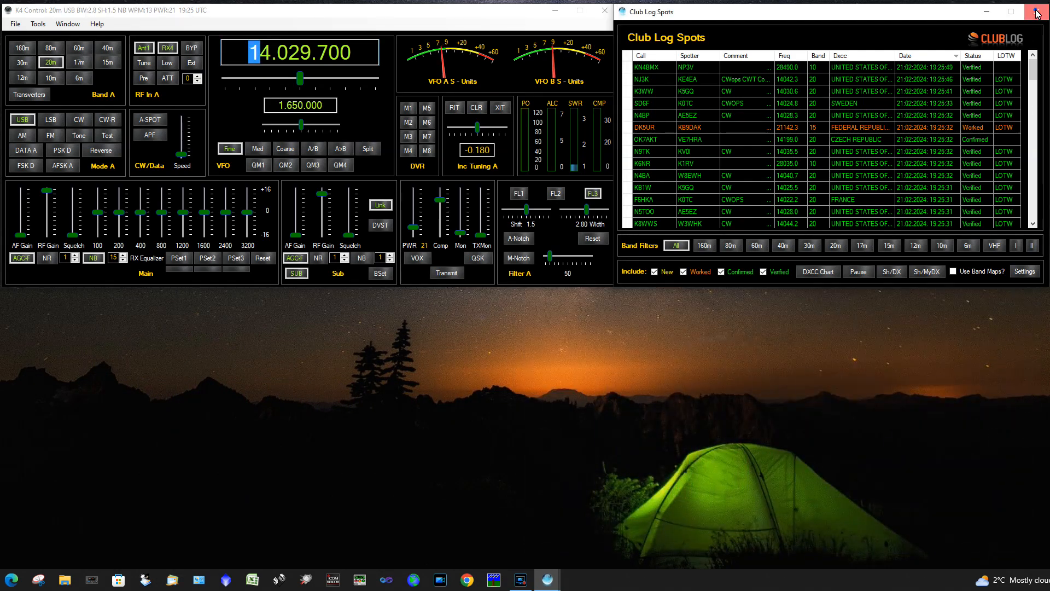
pyautogui.click(1037, 14)
pyautogui.moveTo(288, 17); pyautogui.dragTo(452, 90)
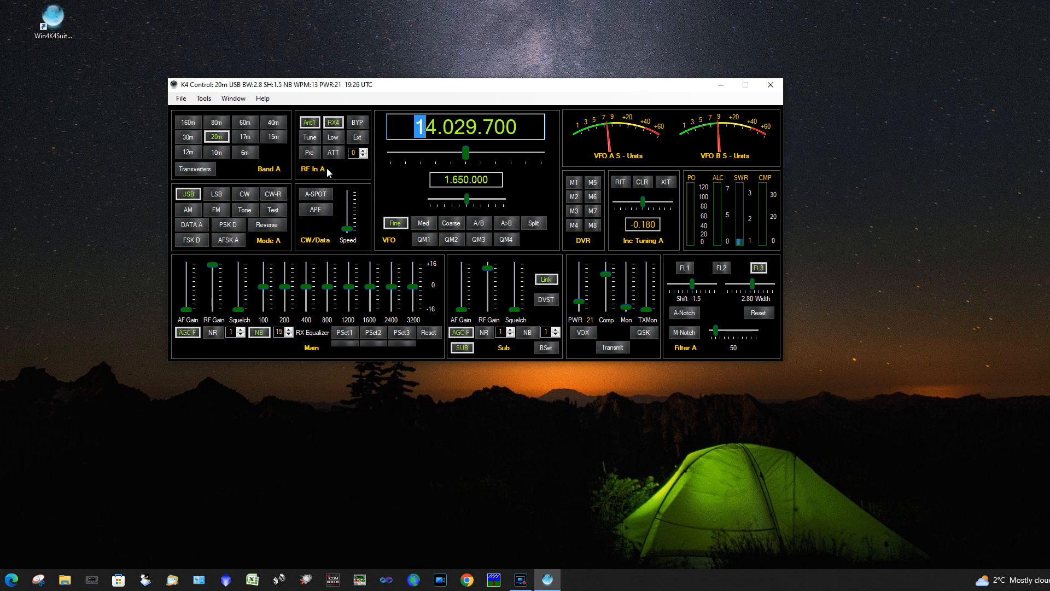
# Show the antenna choices in the RF In A section and dismiss them without changing the antenna.
pyautogui.rightClick(310, 123)
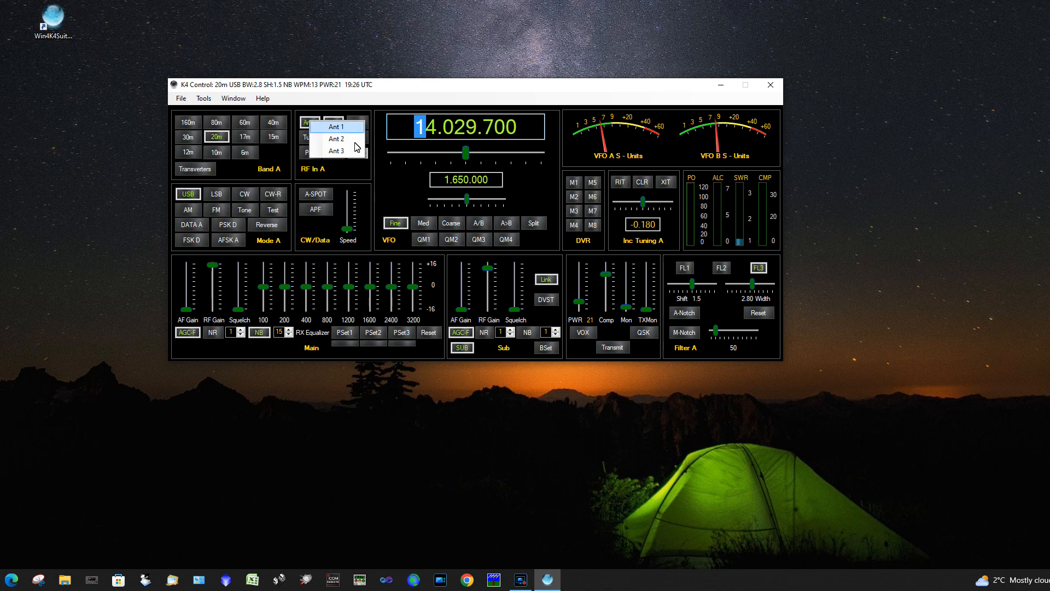
pyautogui.click(385, 106)
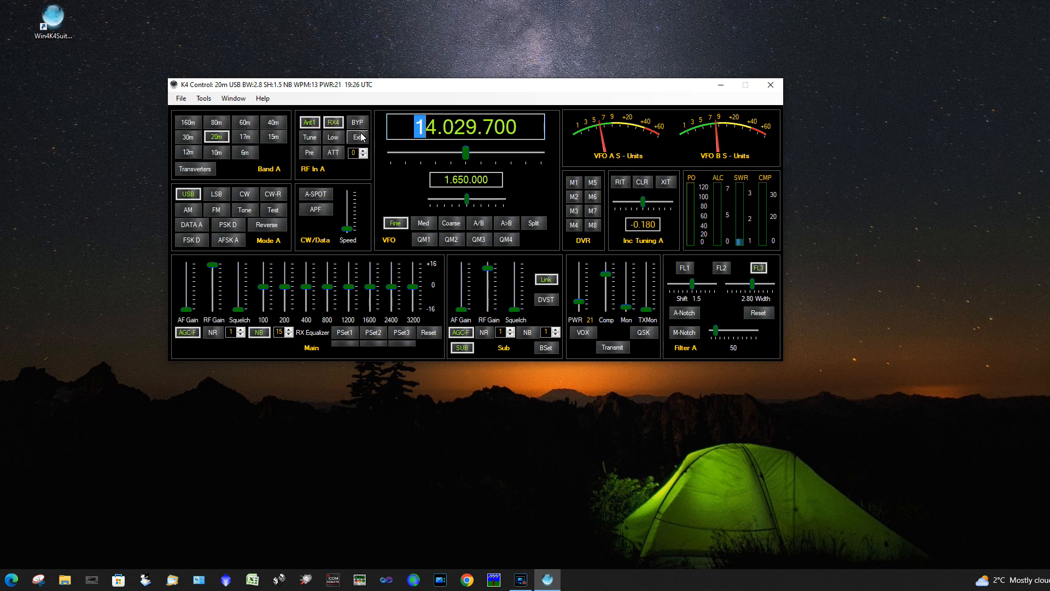
pyautogui.click(317, 141)
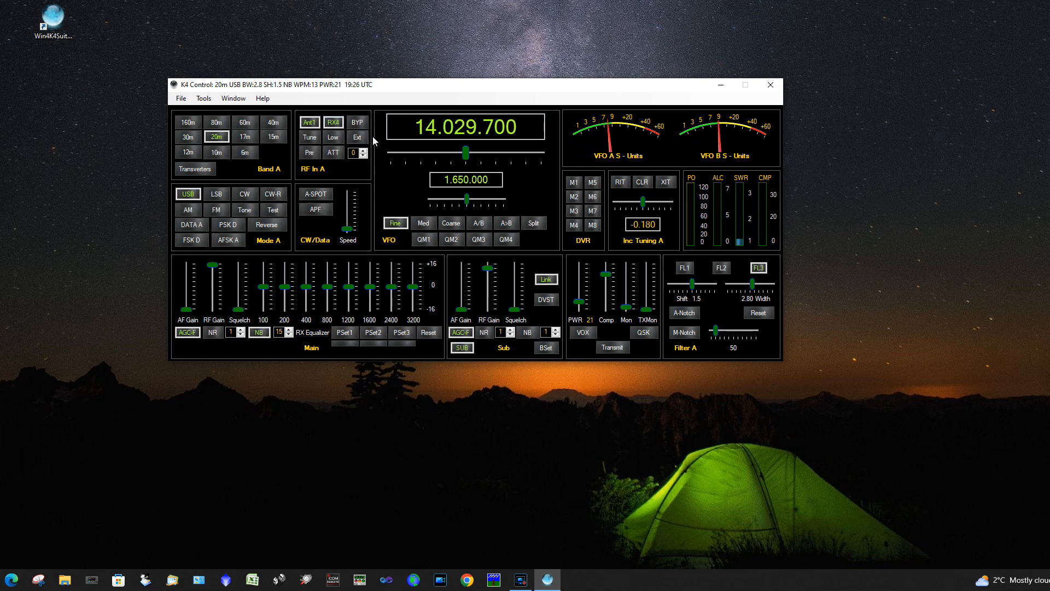
# Set the RF In A attenuator value to 3 and cycle the preamp through its levels back to off.
pyautogui.click(336, 154)
pyautogui.click(312, 156)
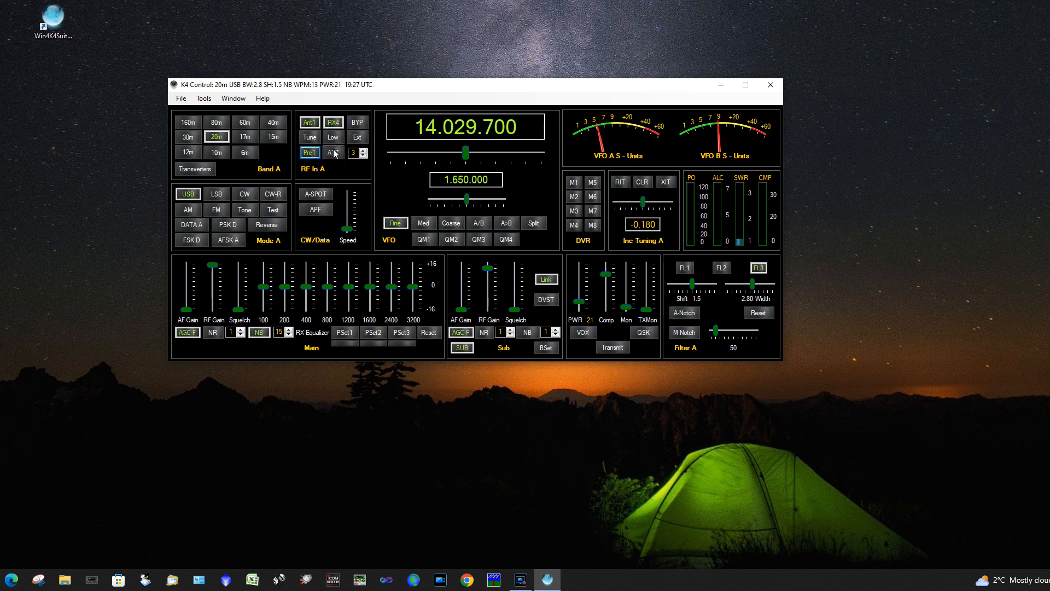
pyautogui.click(313, 158)
pyautogui.click(313, 158)
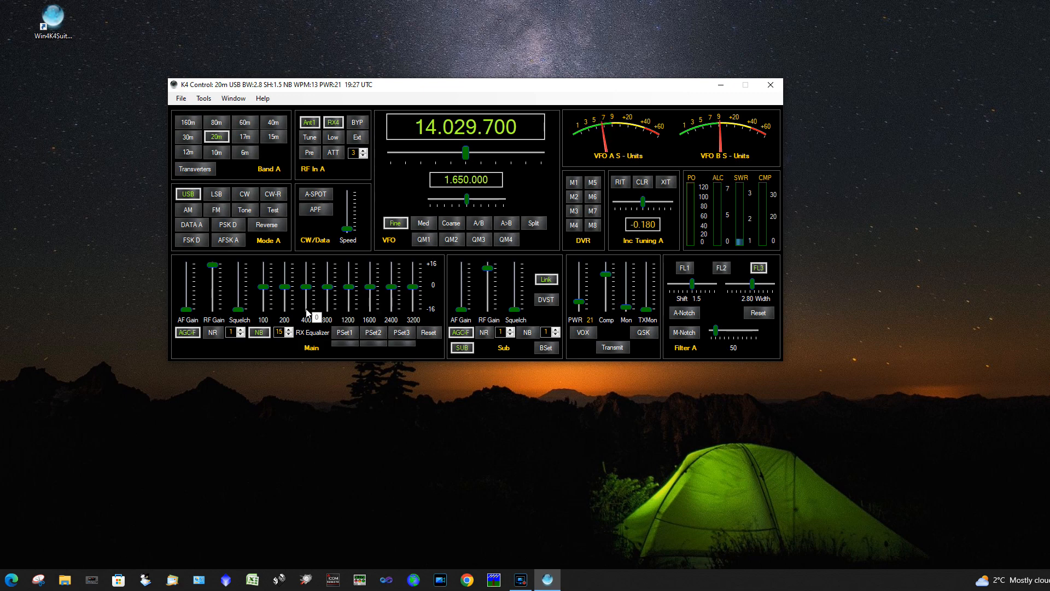
# Toggle the main equalizer sliders from RX to TX and back to RX.
pyautogui.click(358, 310)
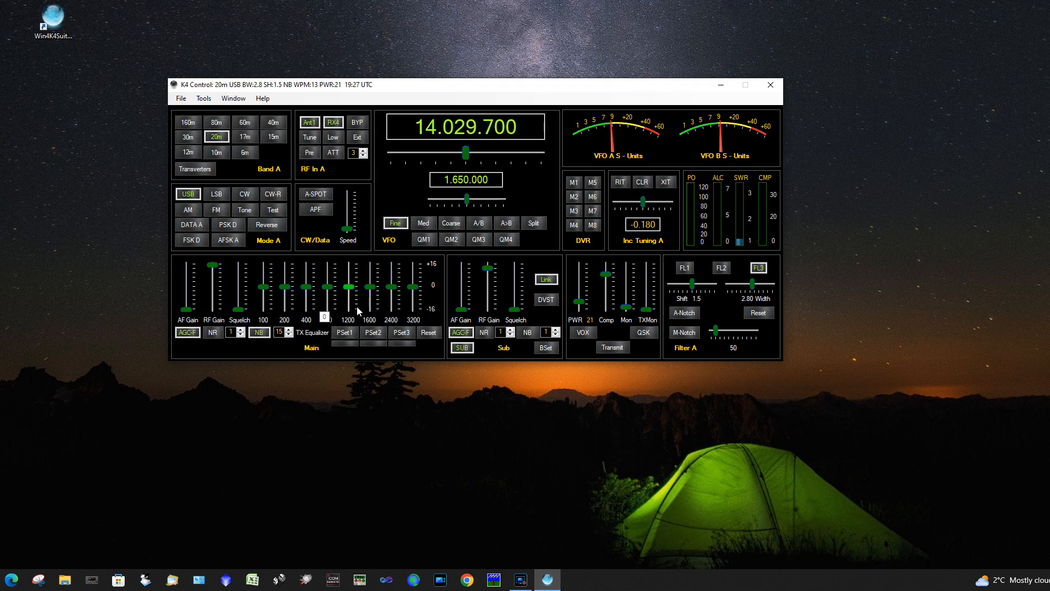
pyautogui.rightClick(317, 298)
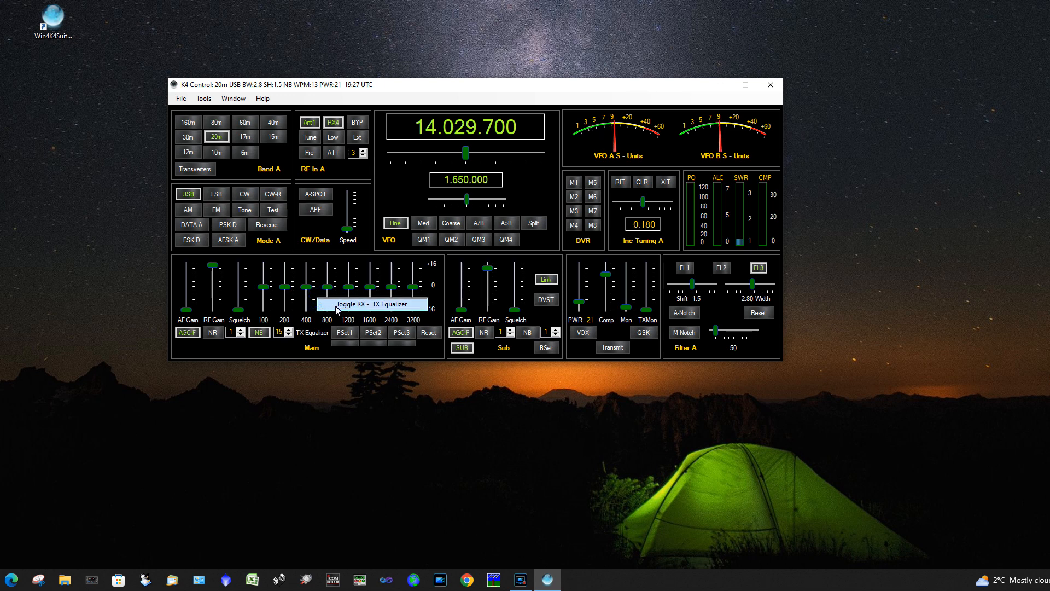
pyautogui.click(336, 307)
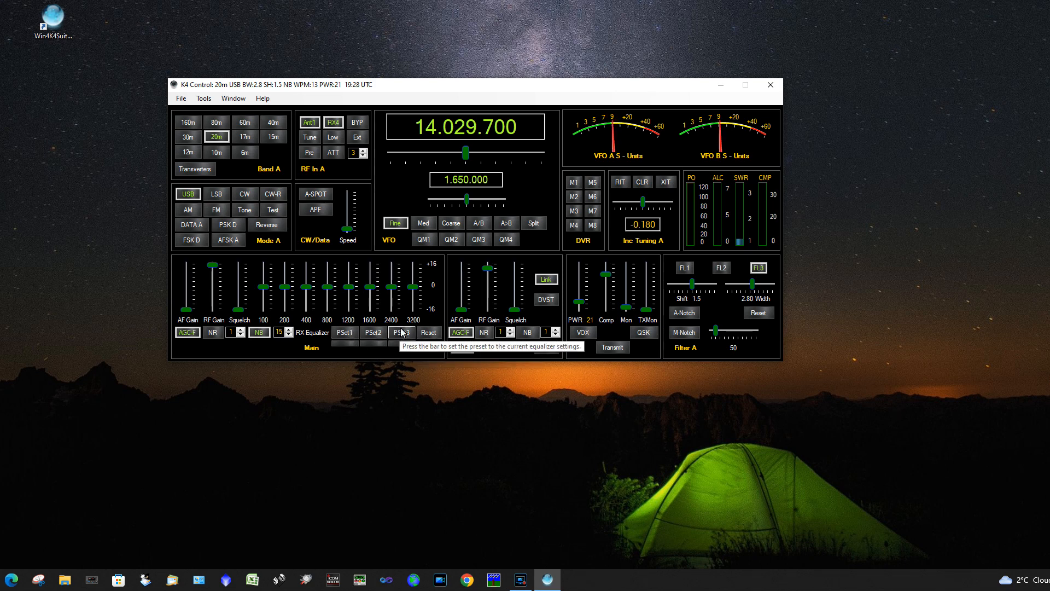
# Set the AGC to slow (AGC-S) and turn the main receiver's noise reduction on and off again.
pyautogui.click(188, 332)
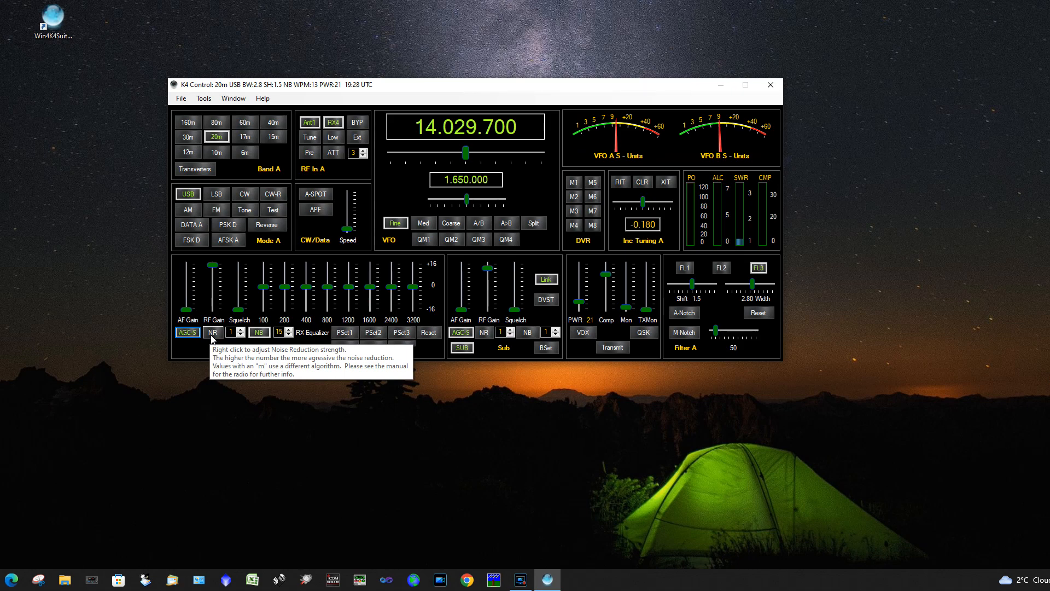
pyautogui.rightClick(212, 337)
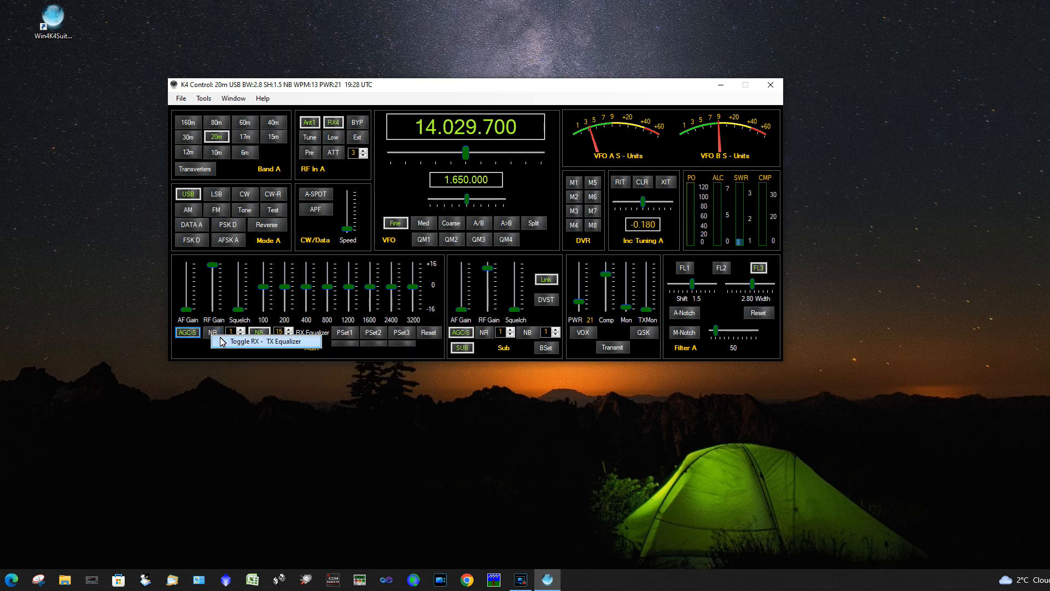
pyautogui.click(213, 334)
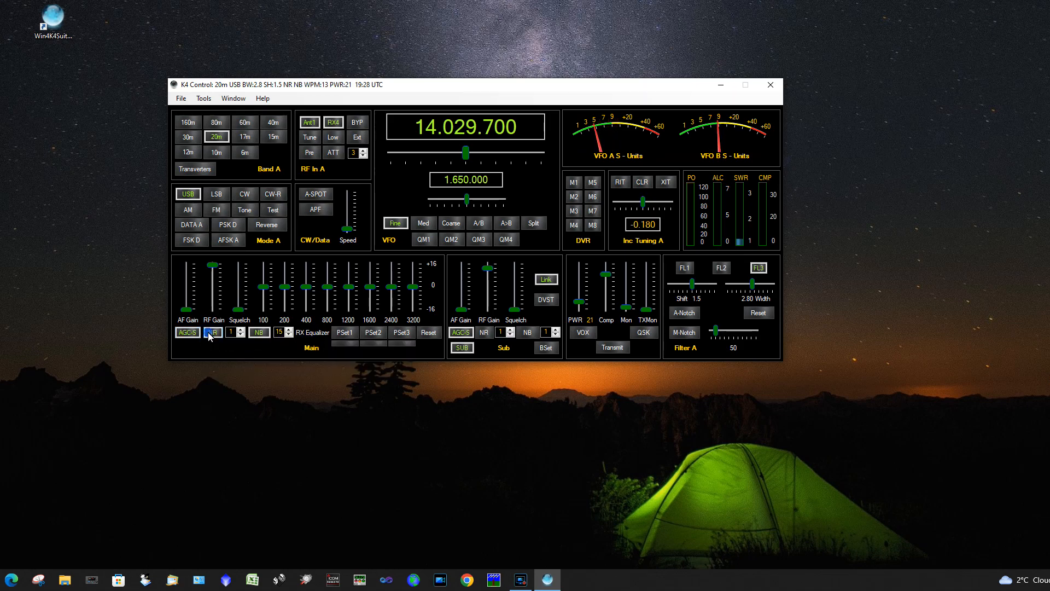
pyautogui.click(214, 335)
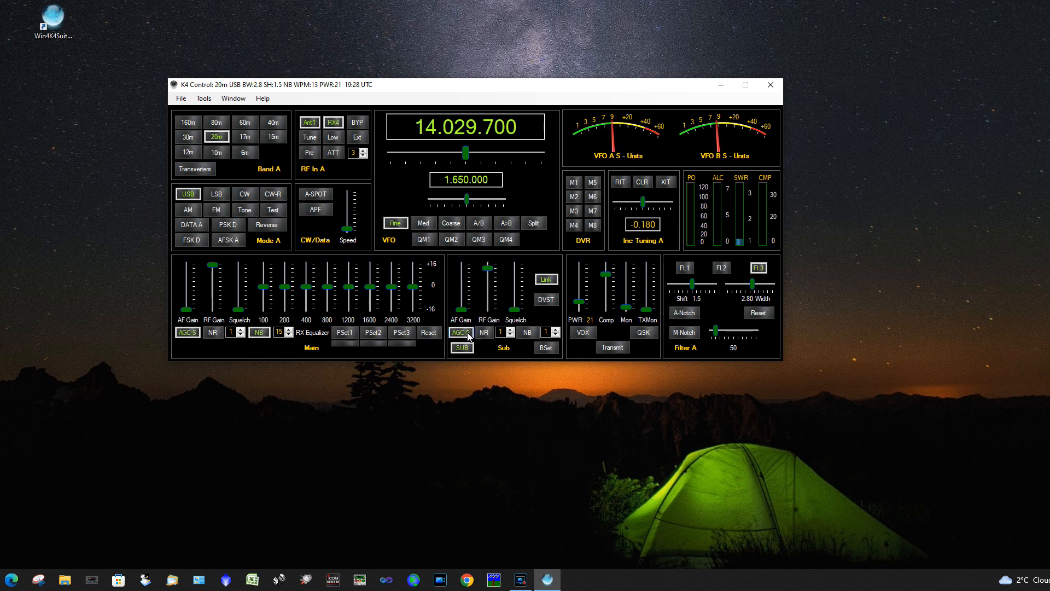
# Turn on BSet to show the VFO B controls and turn it off again.
pyautogui.click(553, 351)
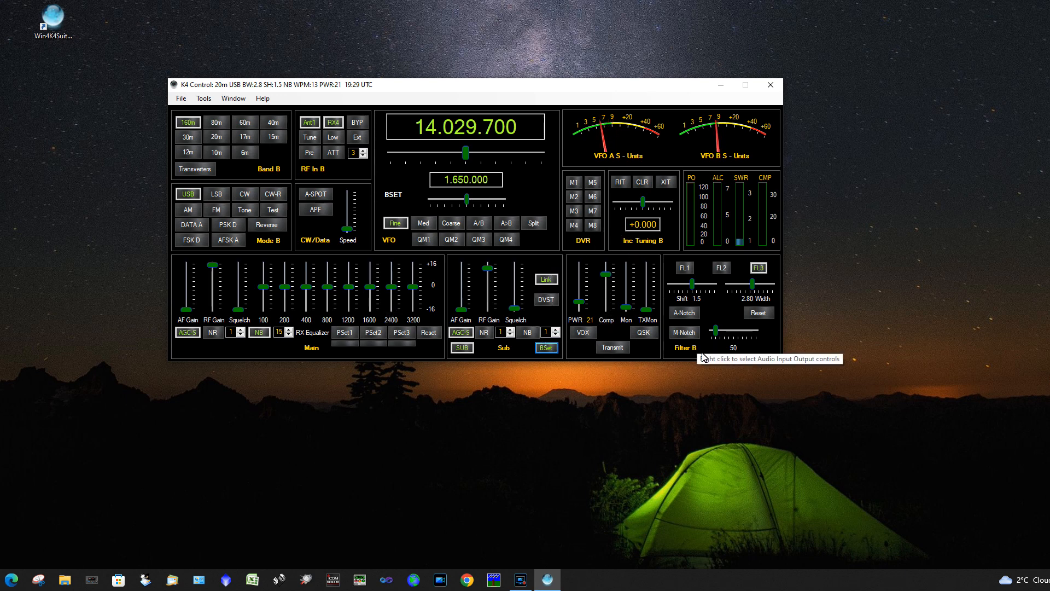
pyautogui.click(544, 349)
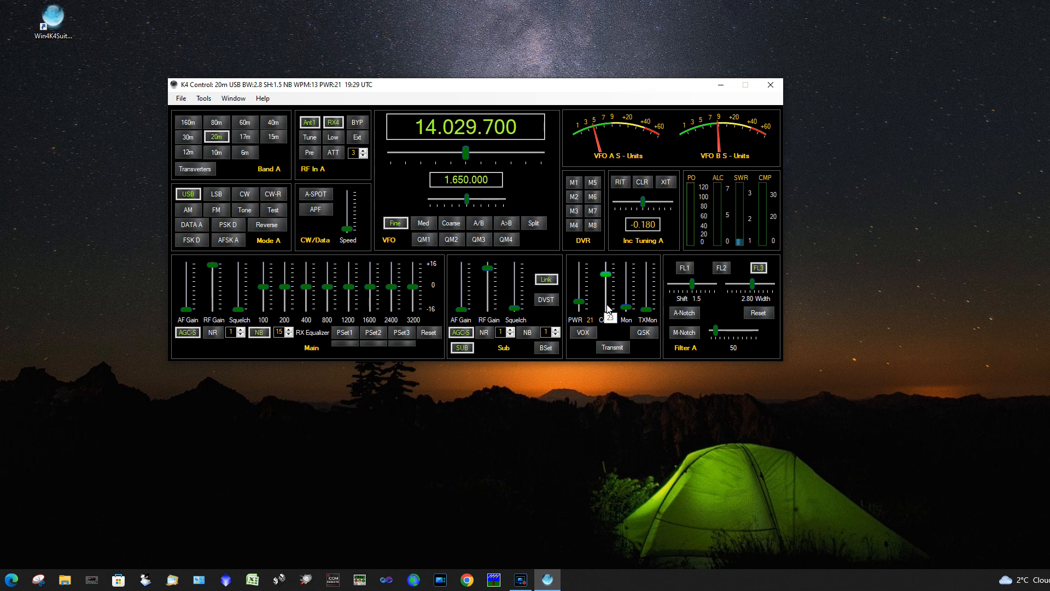
# Alternate the transmit sliders between Mic / Vox Gain / Vox Delay and Compression / Mon / TX Mon, ending on the Mic / Vox set.
pyautogui.rightClick(647, 297)
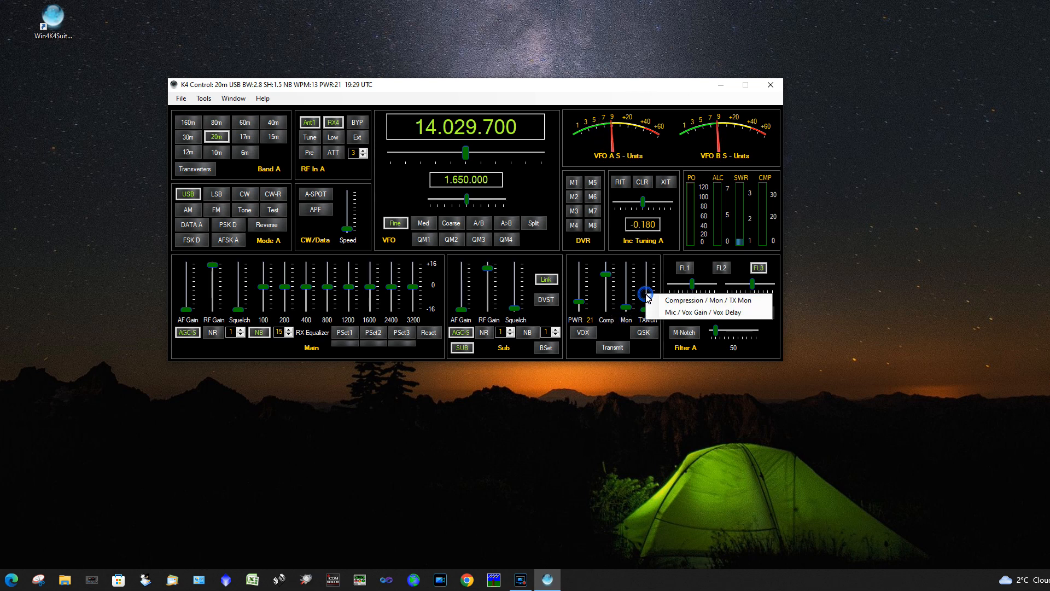
pyautogui.click(672, 313)
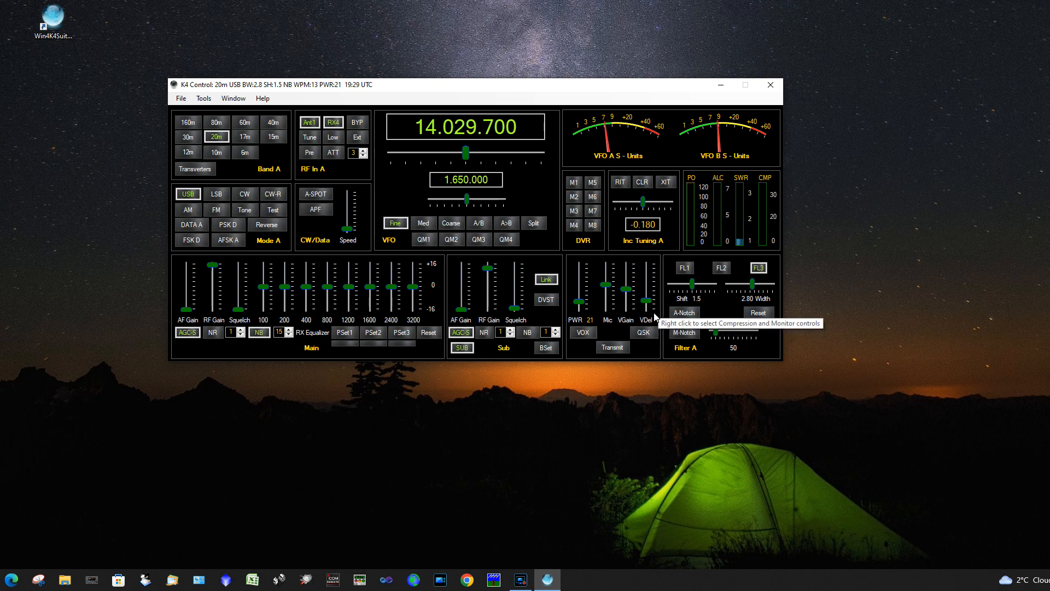
pyautogui.rightClick(648, 286)
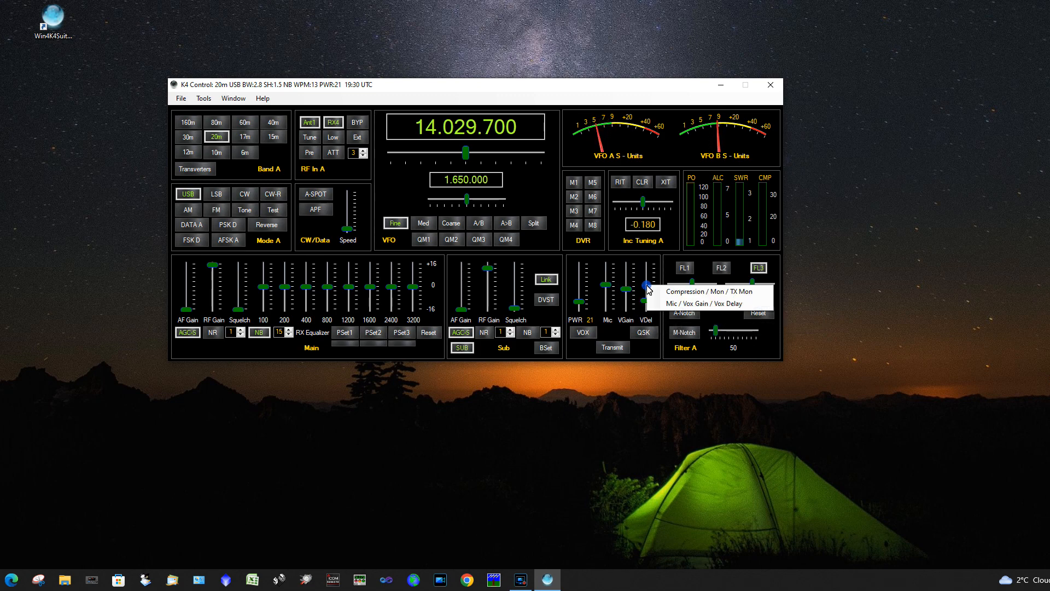
pyautogui.click(677, 292)
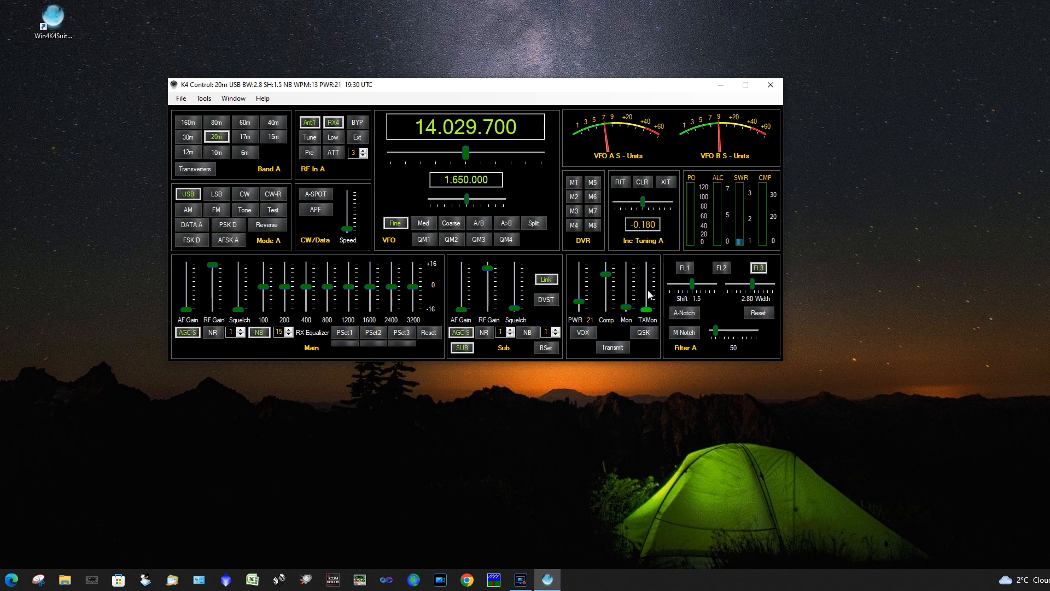
pyautogui.rightClick(647, 291)
pyautogui.click(673, 308)
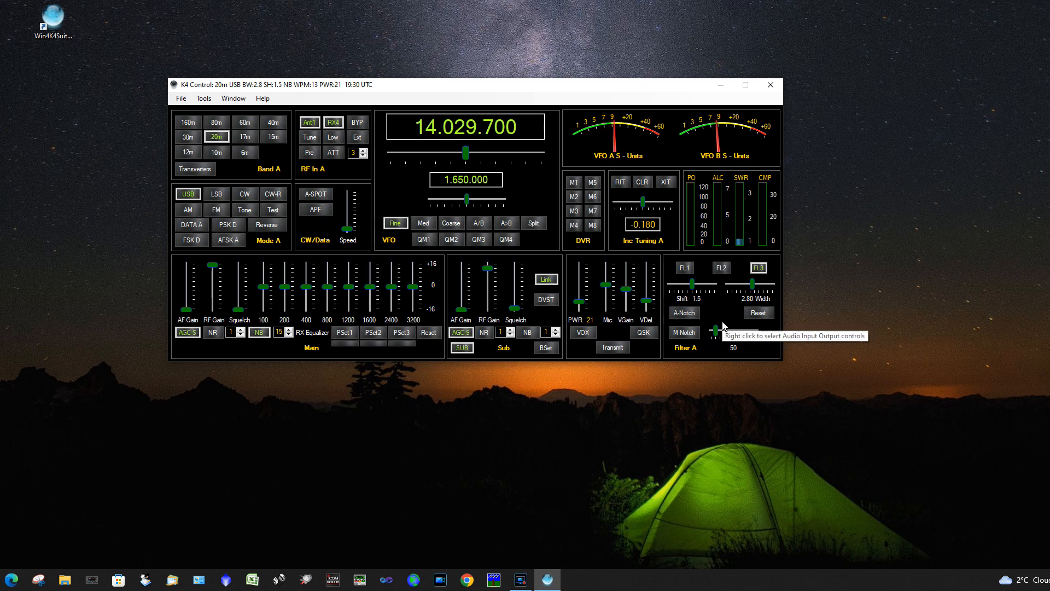
# Try the auto notch and manual notch in the Filter A section and leave both off.
pyautogui.click(686, 314)
pyautogui.click(684, 332)
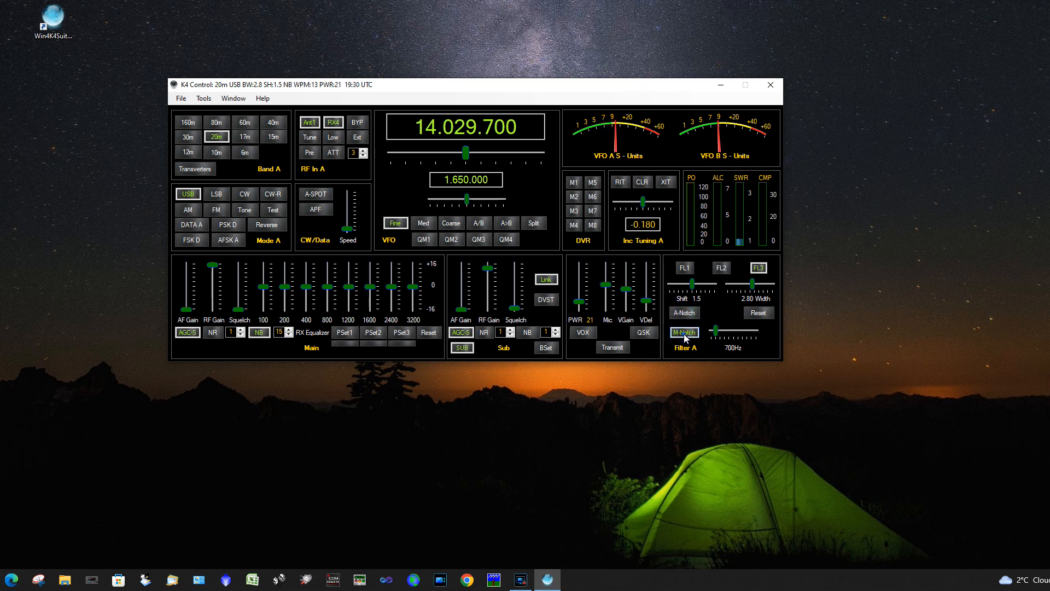
pyautogui.rightClick(684, 337)
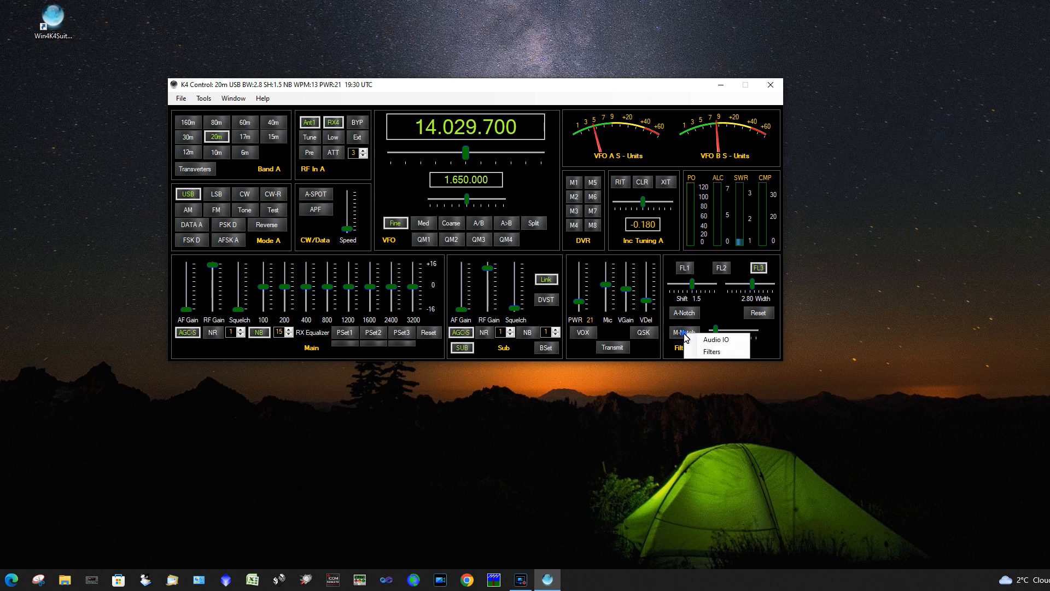
pyautogui.click(683, 317)
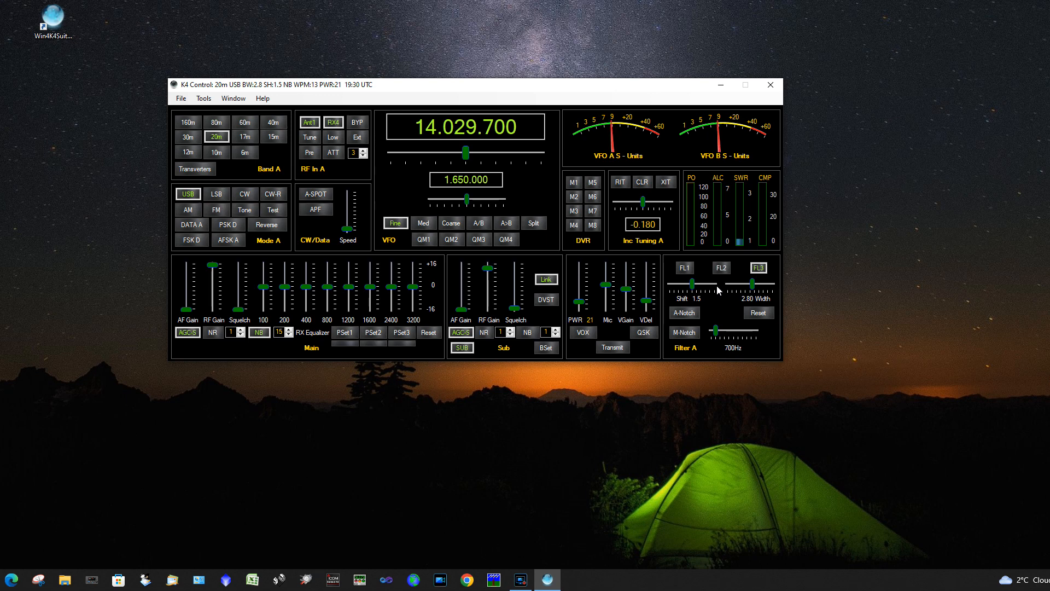
# Switch the Filter A section to the Audio IO controls and back to Filters.
pyautogui.rightClick(724, 312)
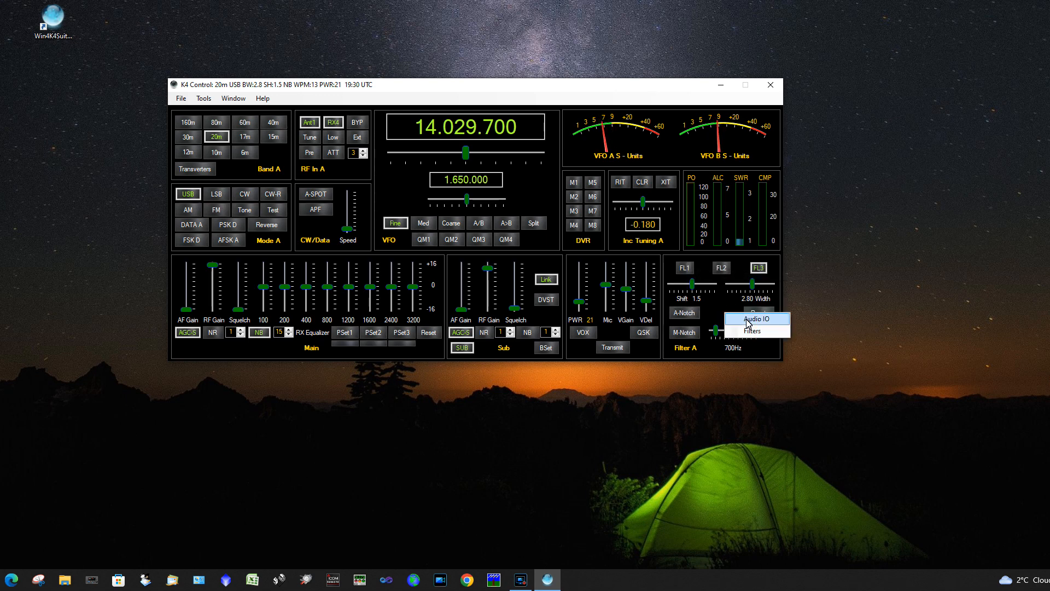
pyautogui.click(748, 320)
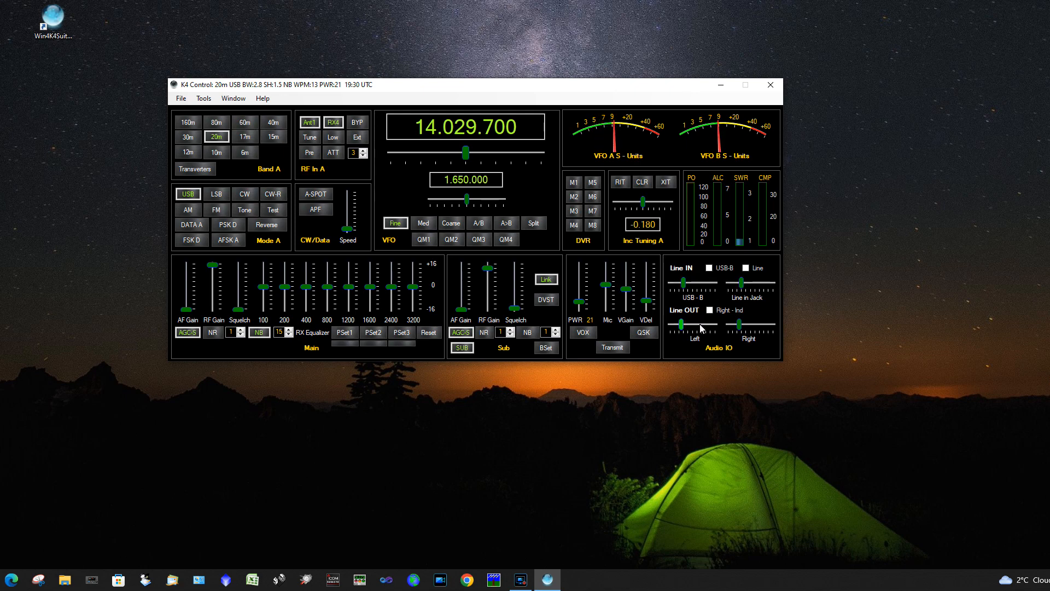
pyautogui.rightClick(765, 311)
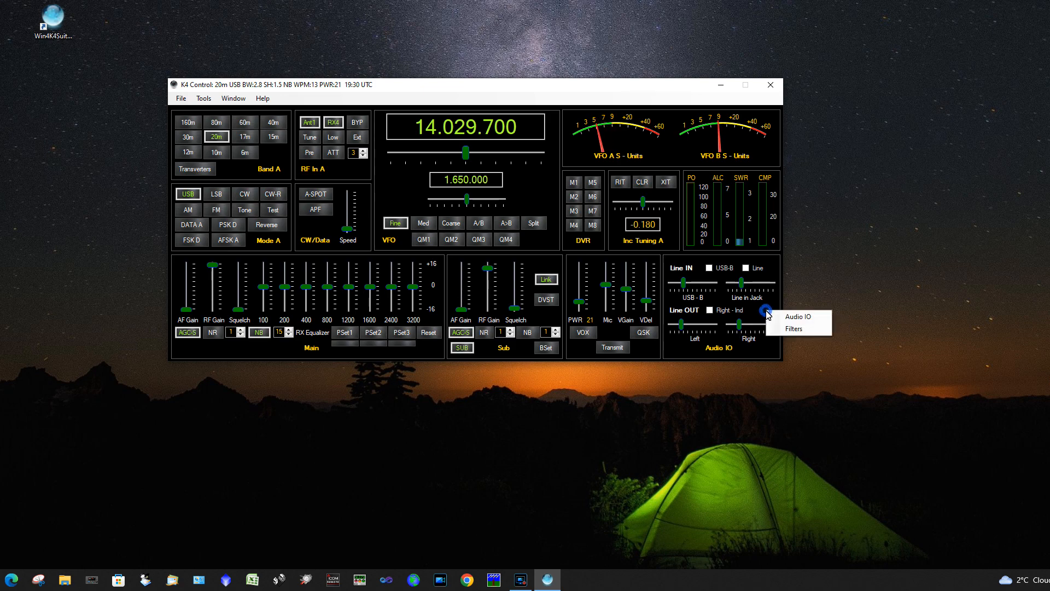
pyautogui.click(793, 329)
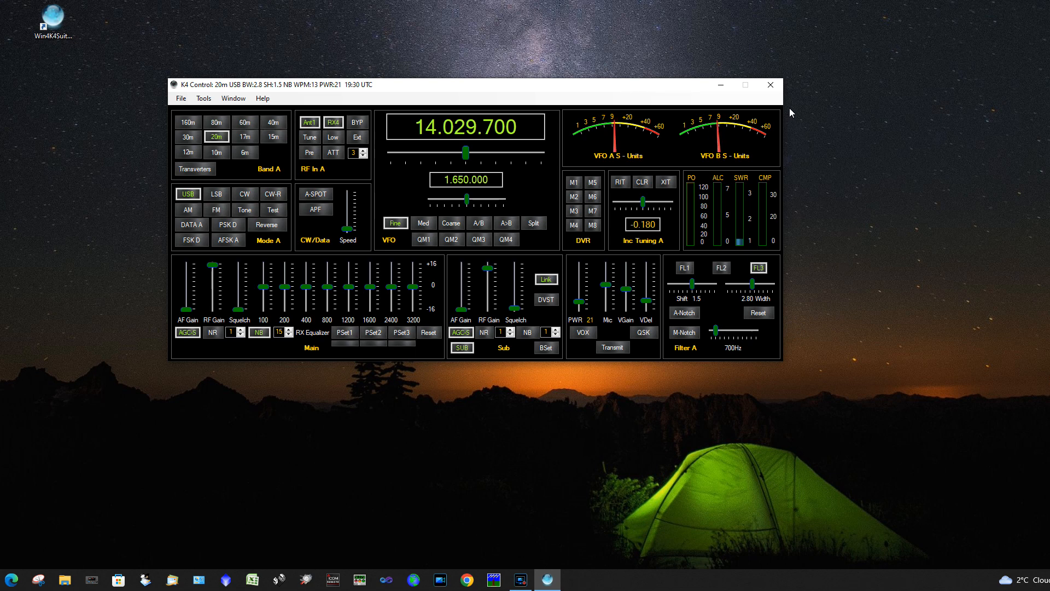
# Clear the incremental tuning offset of VFO A.
pyautogui.click(645, 185)
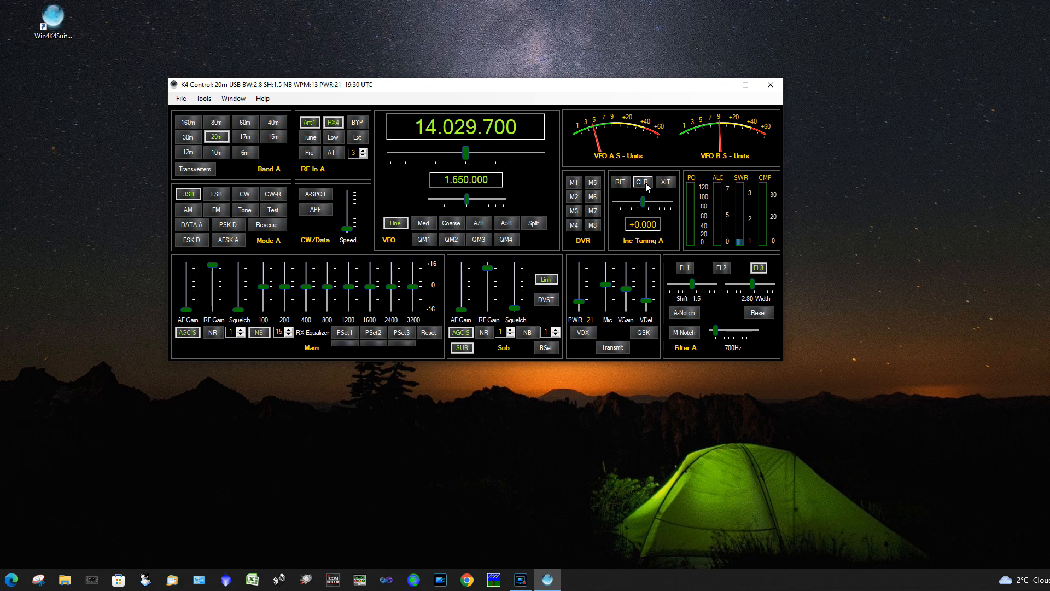
# Open the radio menu items window and move it so that all K4 menu settings are in view.
pyautogui.click(203, 102)
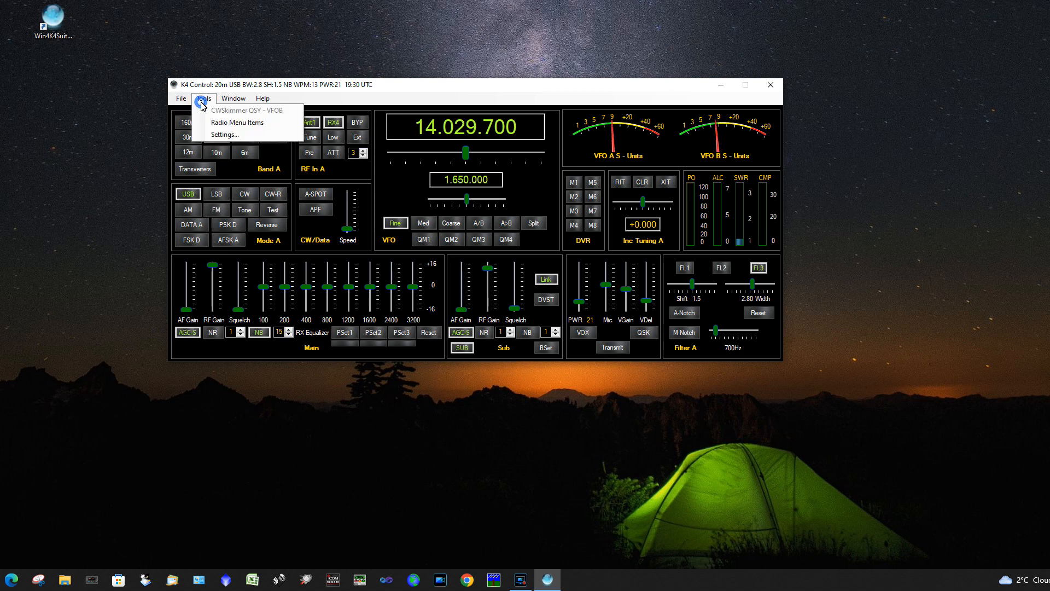
pyautogui.click(229, 122)
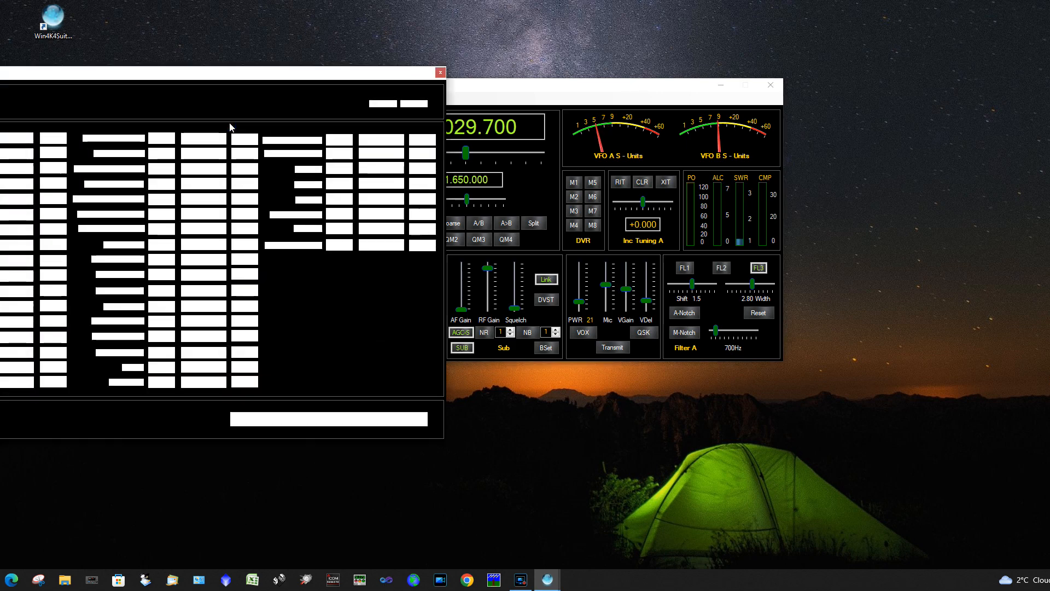
pyautogui.moveTo(166, 79); pyautogui.dragTo(434, 60)
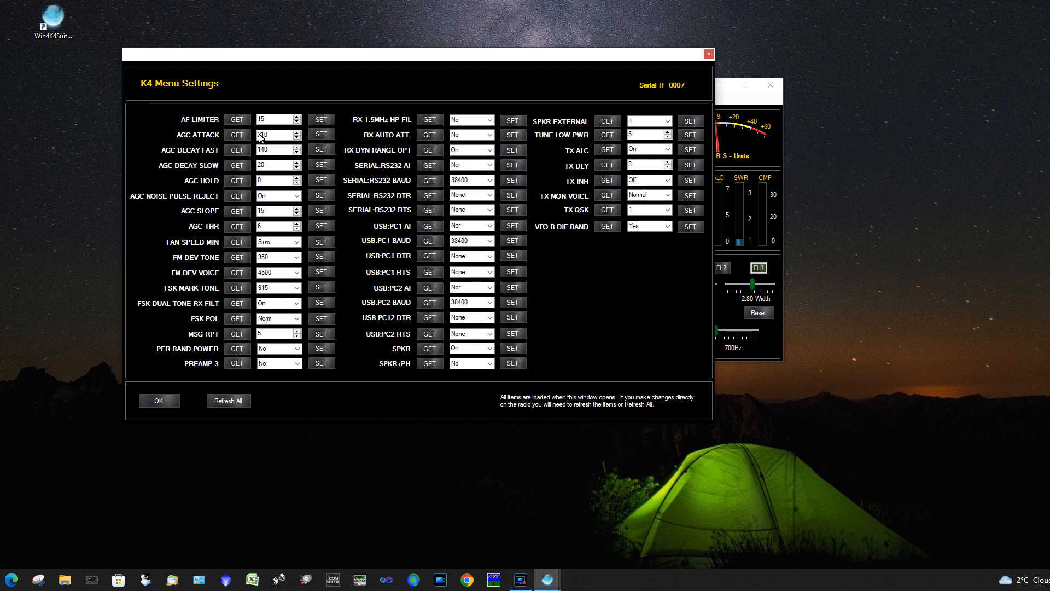
# Get the AF LIMITER value from the radio, raise it four steps and set it on the radio.
pyautogui.click(243, 120)
pyautogui.click(296, 117)
pyautogui.click(297, 117)
pyautogui.click(296, 117)
pyautogui.click(296, 117)
pyautogui.click(319, 122)
# Lower the AF LIMITER value four steps, refresh all menu items and close the K4 Menu Settings window.
pyautogui.click(235, 126)
pyautogui.click(296, 123)
pyautogui.click(296, 124)
pyautogui.click(296, 124)
pyautogui.click(297, 124)
pyautogui.click(228, 401)
pyautogui.click(709, 54)
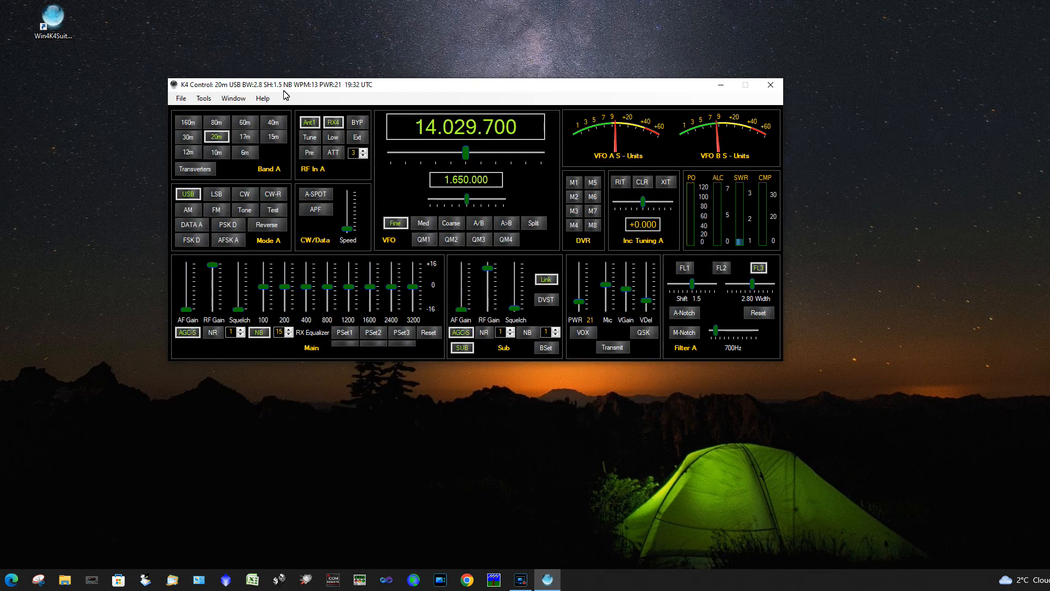
# Open the Settings window and move it fully into view to examine the hardware and accessibility options.
pyautogui.click(203, 99)
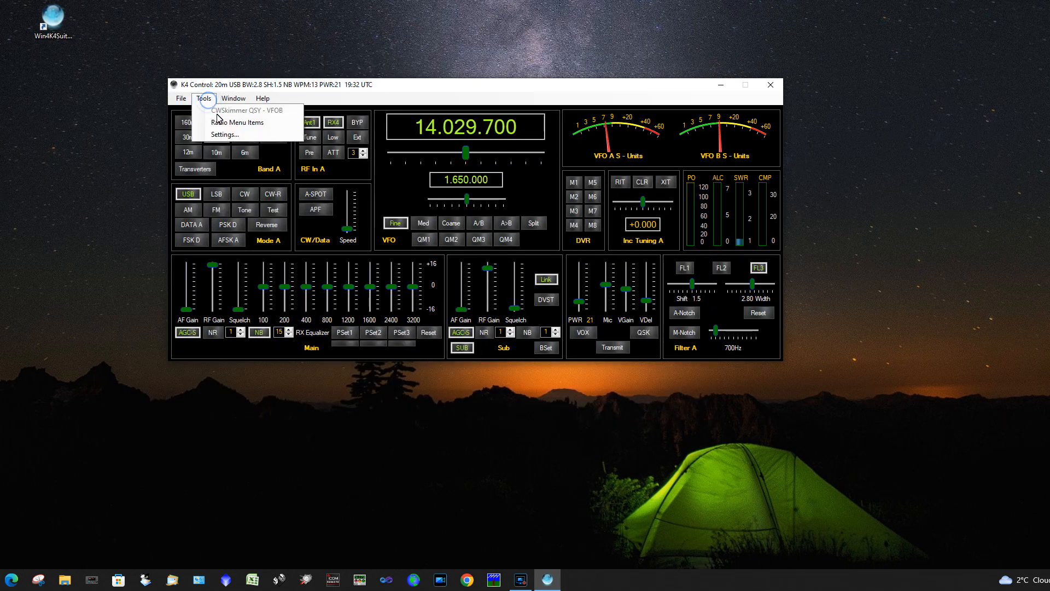
pyautogui.click(228, 136)
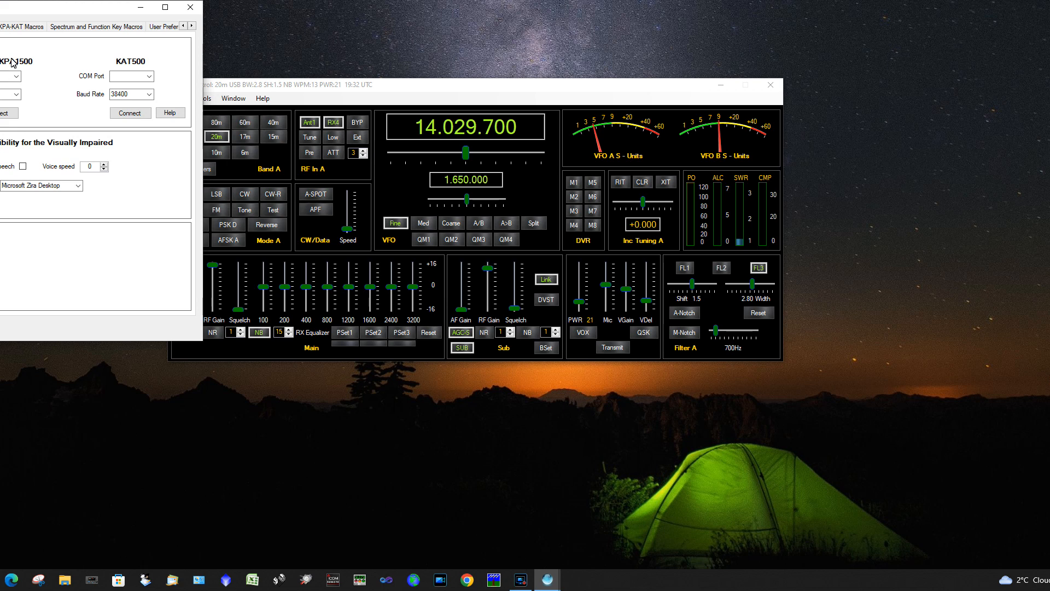
pyautogui.moveTo(36, 9); pyautogui.dragTo(345, 53)
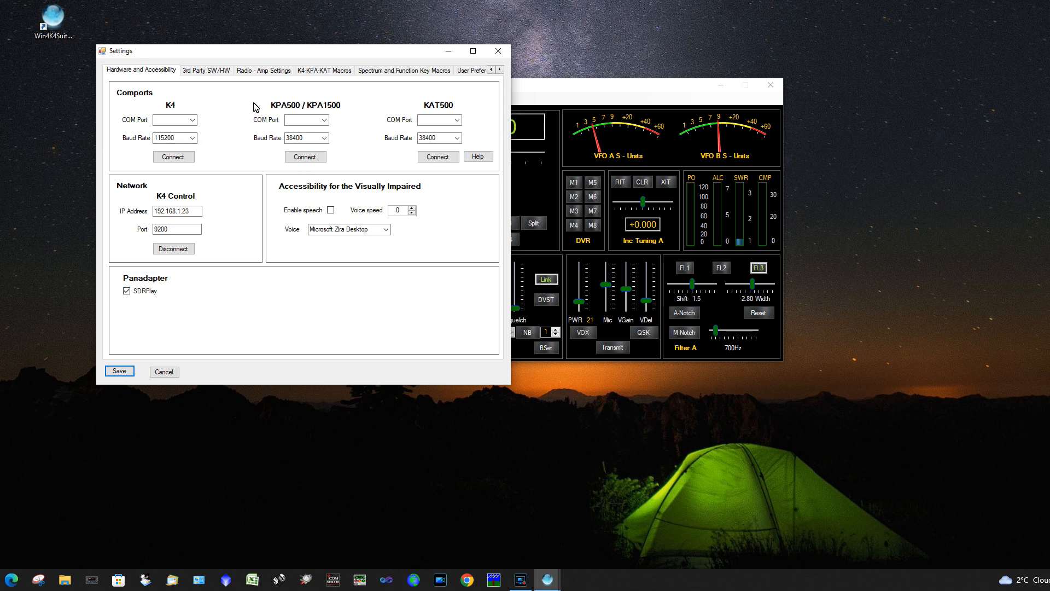
# Look through the Radio - Amp Settings, K4-KPA-KAT Macros, Spectrum and Function Key Macros and User Preferences pages.
pyautogui.click(259, 73)
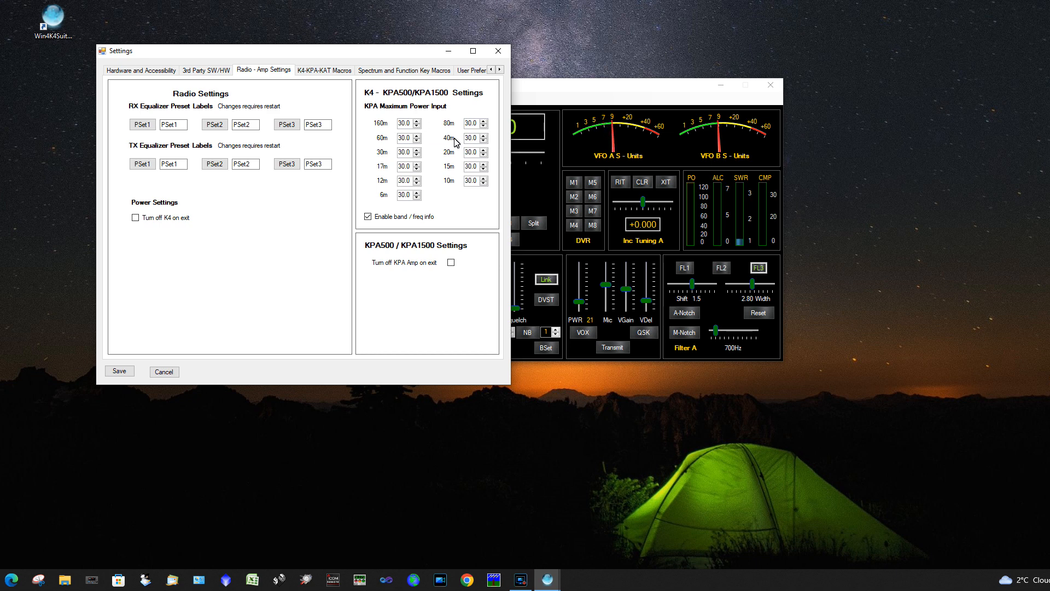
pyautogui.click(316, 74)
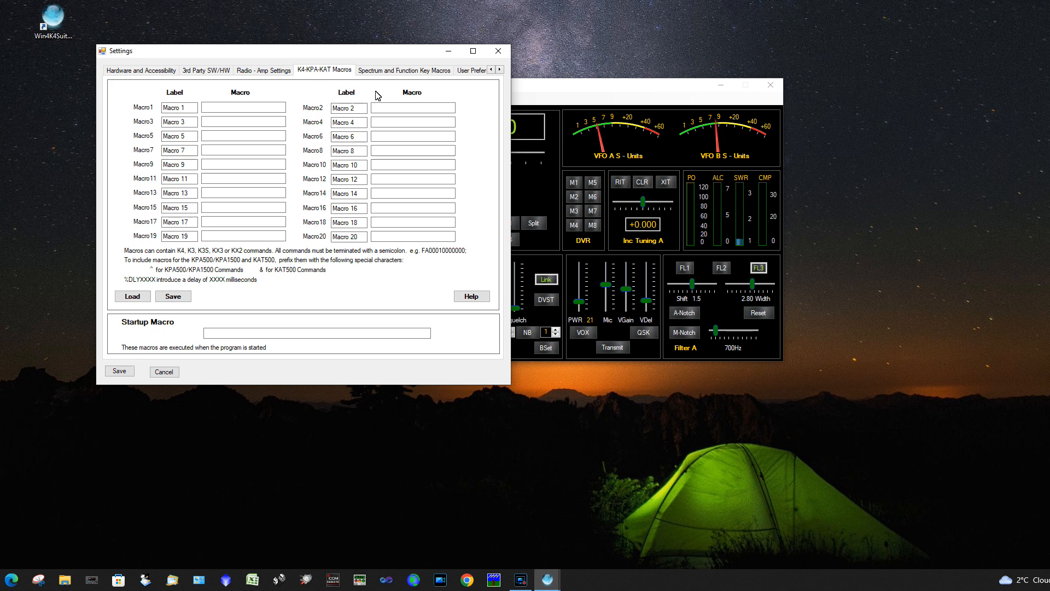
pyautogui.click(390, 77)
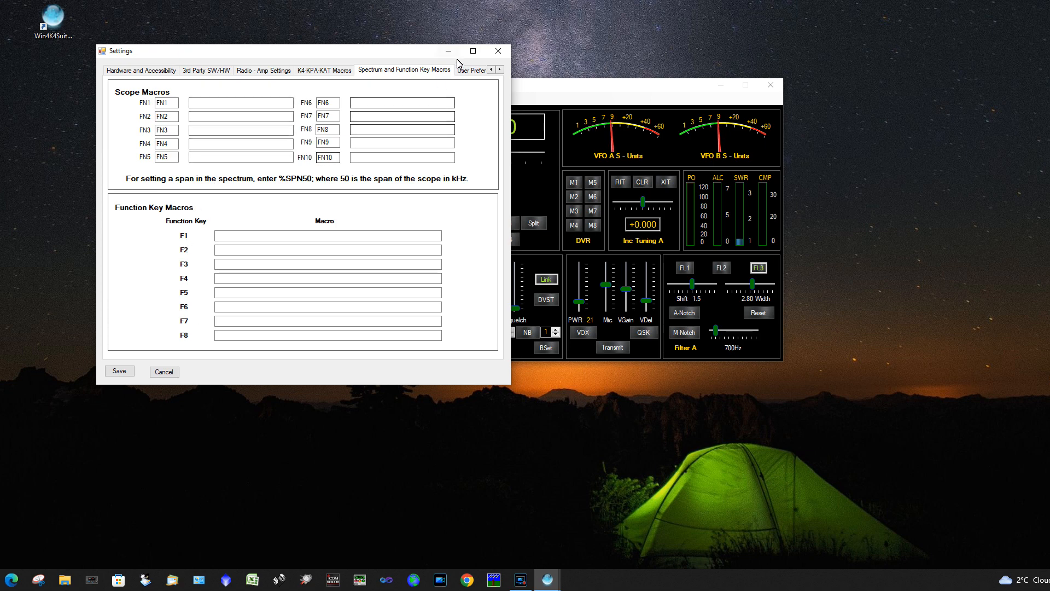
pyautogui.click(478, 73)
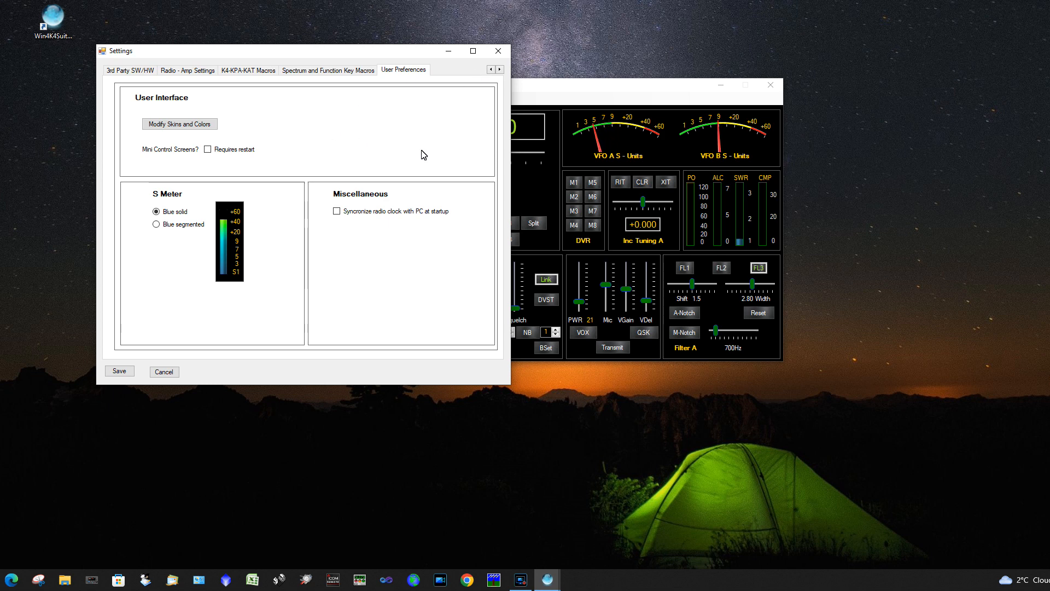
pyautogui.click(491, 70)
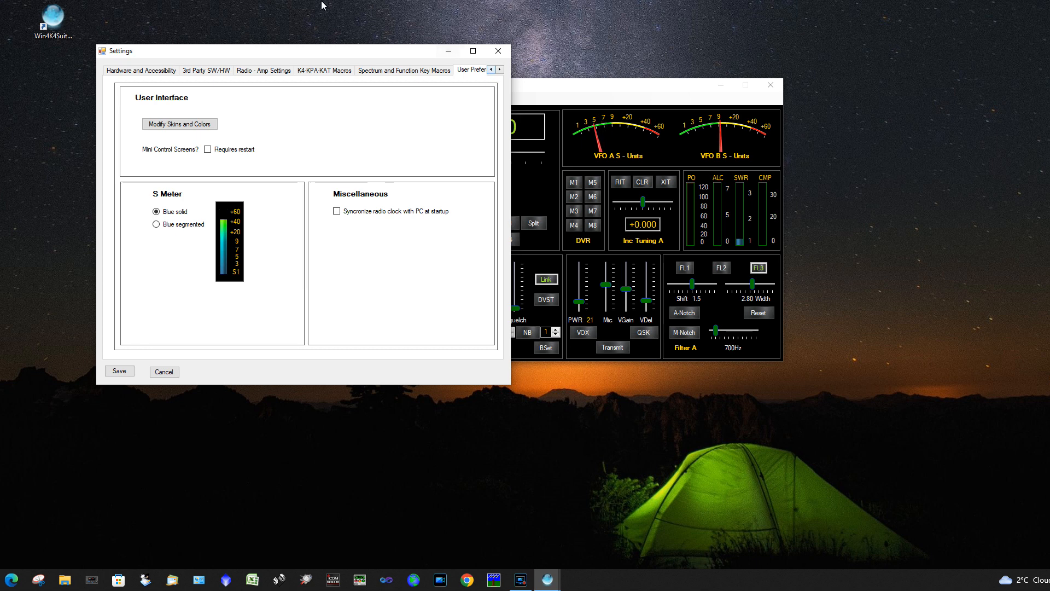
# Examine the 3rd Party SW/HW settings and the hardware Auto Information Configuration, and close both windows without changes.
pyautogui.click(222, 75)
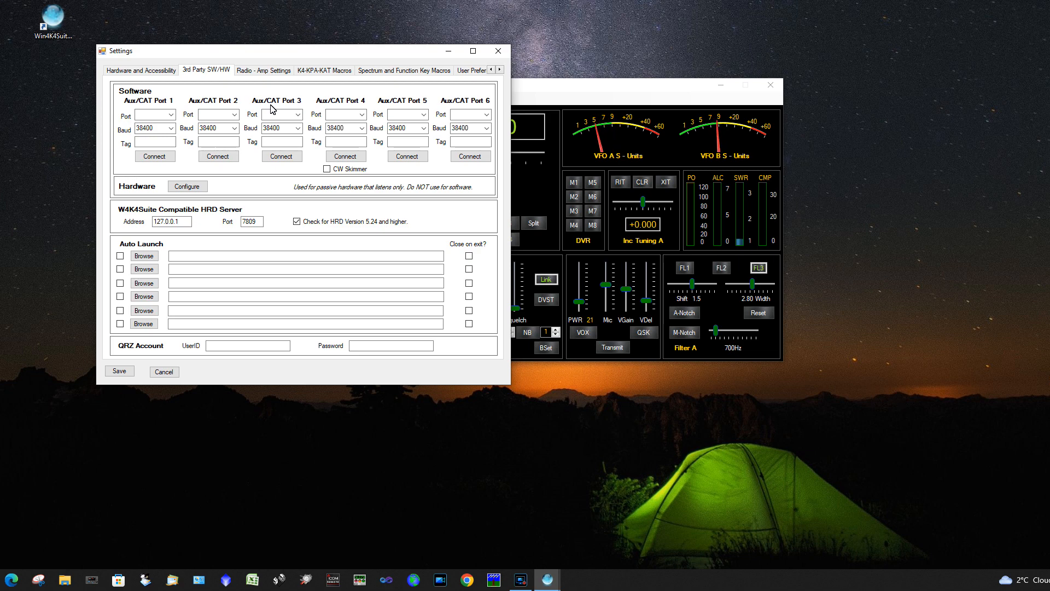
pyautogui.click(186, 186)
pyautogui.moveTo(122, 52); pyautogui.dragTo(450, 29)
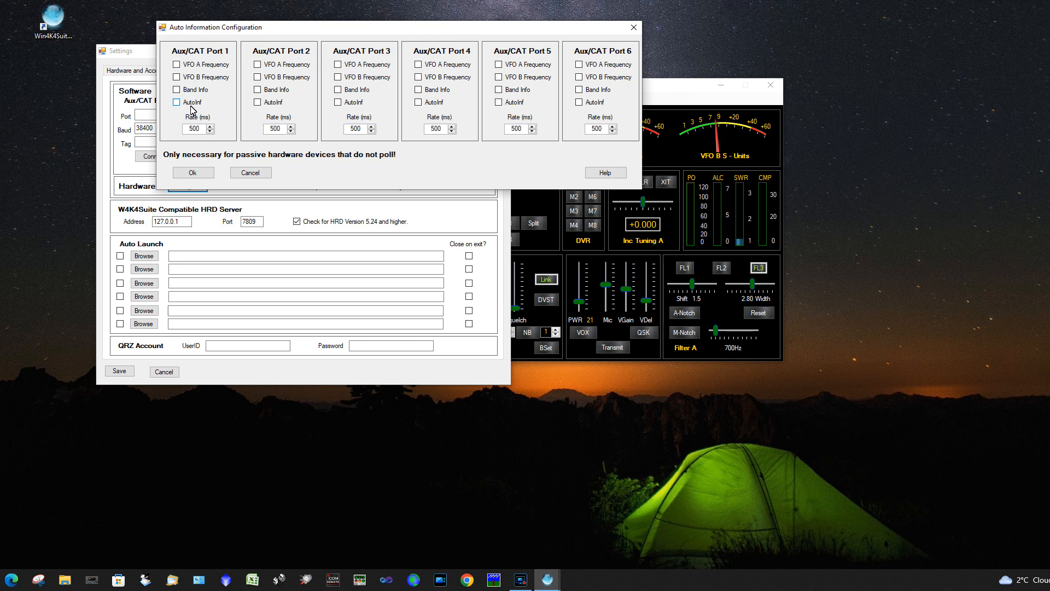
pyautogui.click(633, 27)
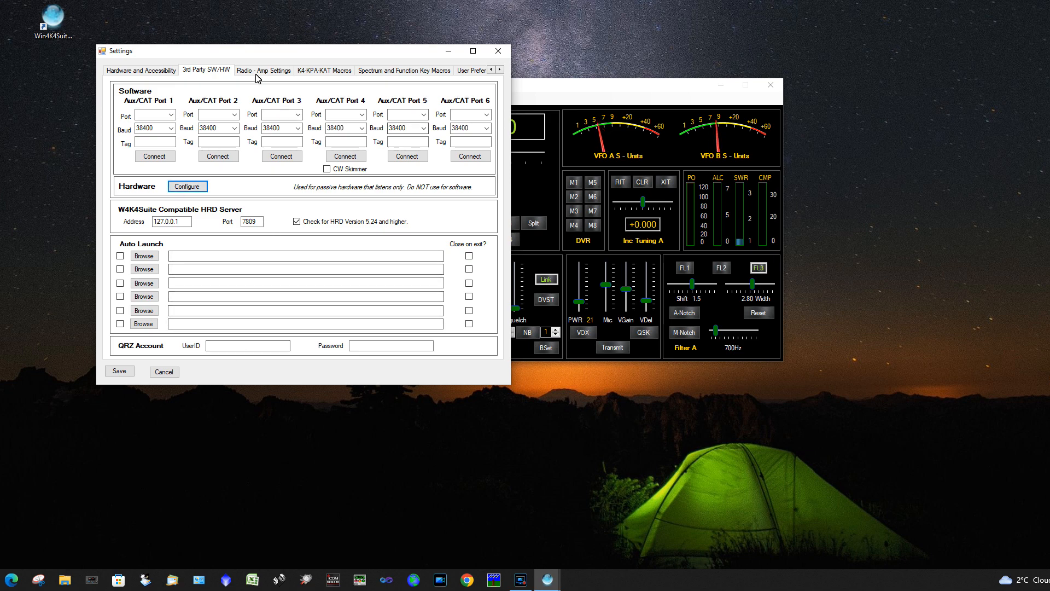
pyautogui.click(498, 50)
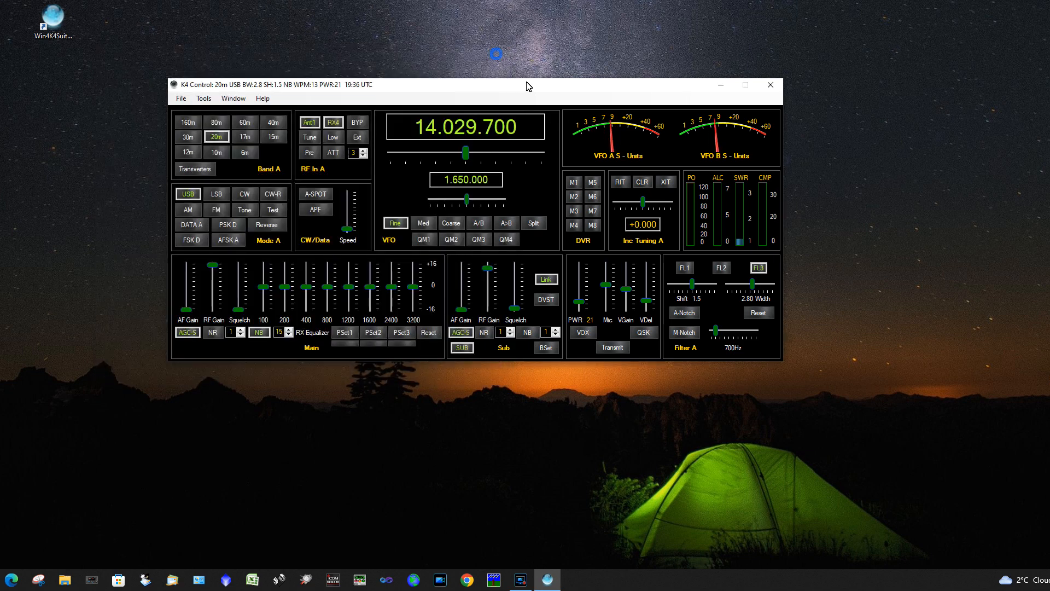
# Move the K4 Control window to the upper-left corner of the desktop and open K4 Panadapter A.
pyautogui.moveTo(525, 84); pyautogui.dragTo(359, 6)
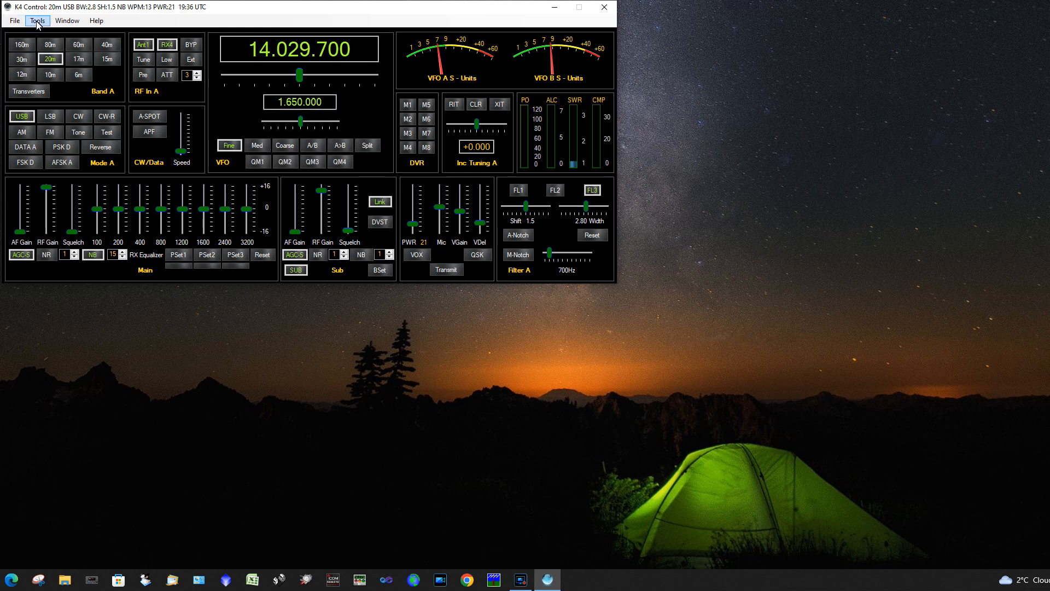
pyautogui.click(56, 24)
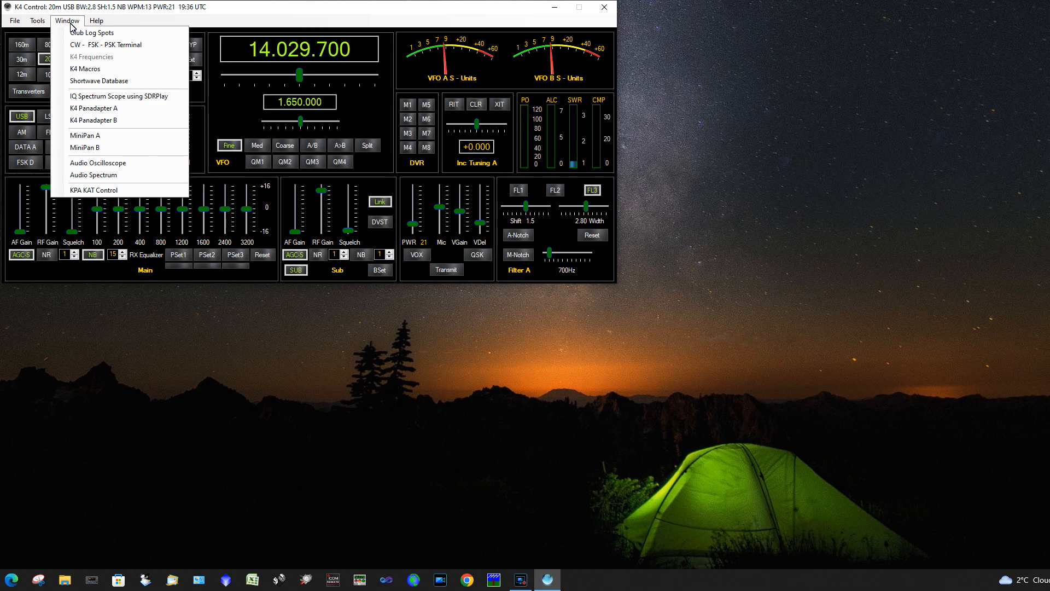
pyautogui.click(102, 112)
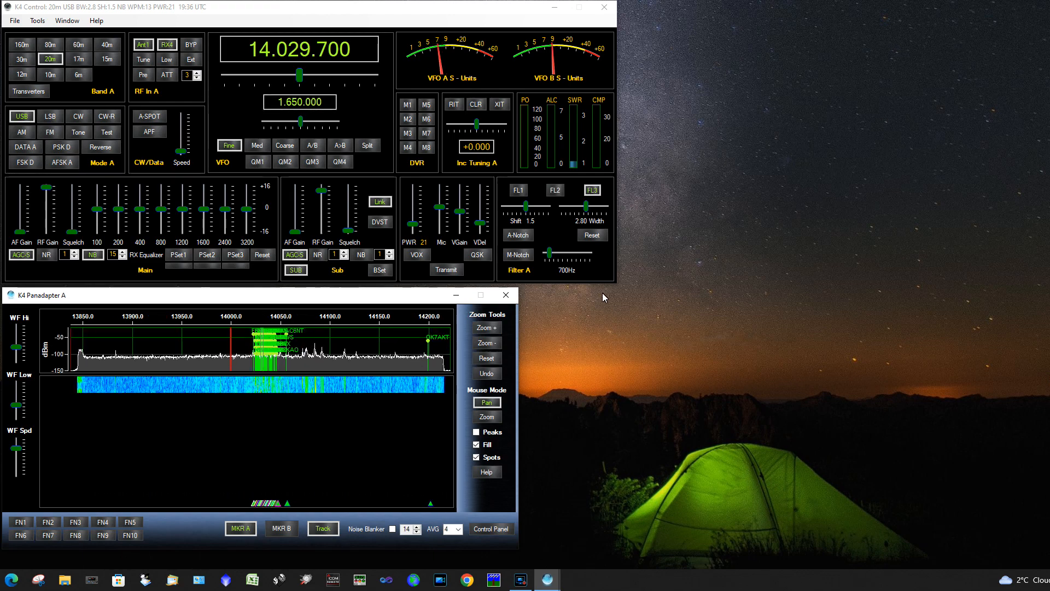
# Zoom Panadapter A in to about 14026 to 14034 kHz and turn off its spots.
pyautogui.click(486, 327)
pyautogui.click(487, 327)
pyautogui.click(490, 328)
pyautogui.click(490, 328)
pyautogui.click(490, 329)
pyautogui.click(490, 328)
pyautogui.click(490, 328)
pyautogui.click(490, 328)
pyautogui.click(490, 329)
pyautogui.click(490, 328)
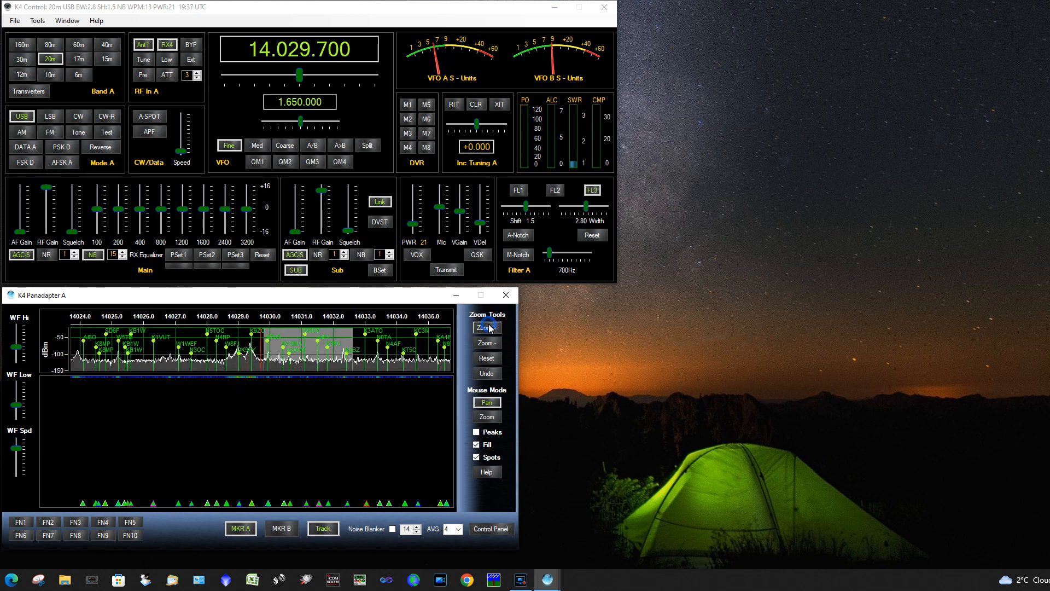
pyautogui.click(490, 330)
pyautogui.click(489, 329)
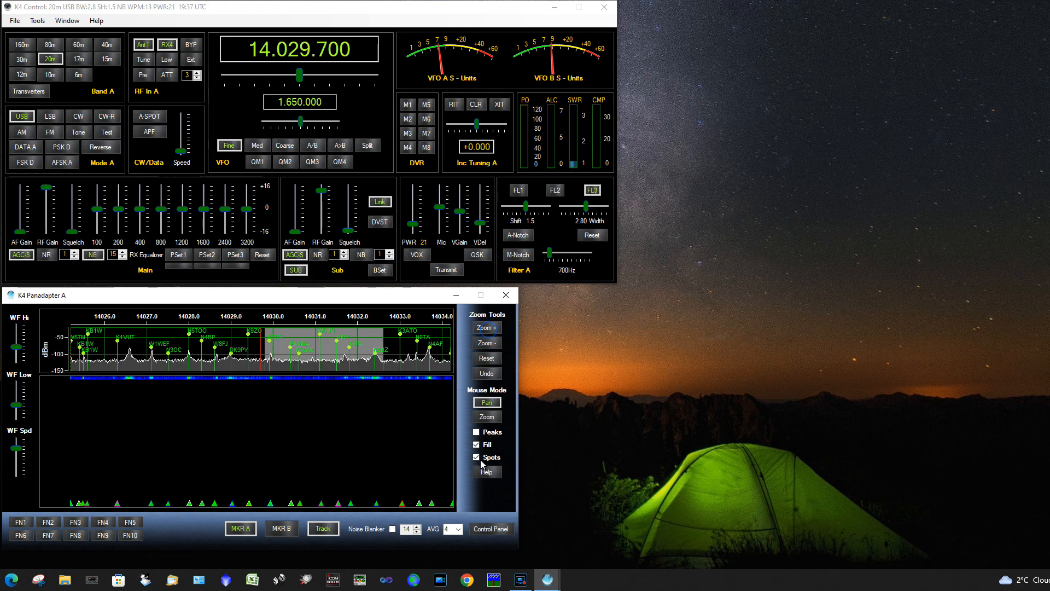
pyautogui.click(476, 457)
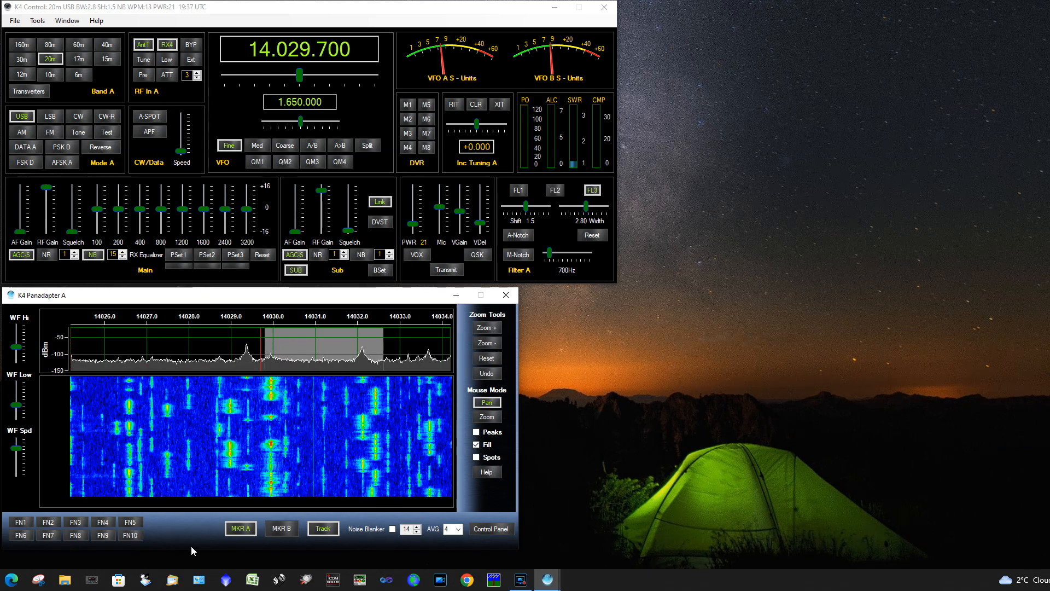
# Cycle the panadapter from Track through Fixed1 to Slide1, and try its noise blanker, leaving it off.
pyautogui.click(331, 531)
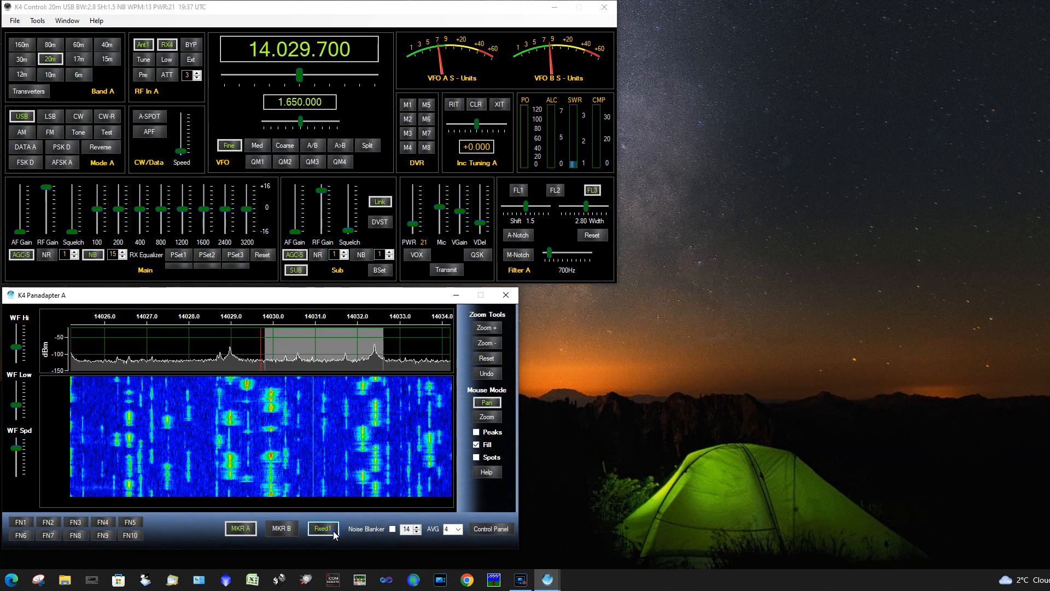
pyautogui.click(324, 528)
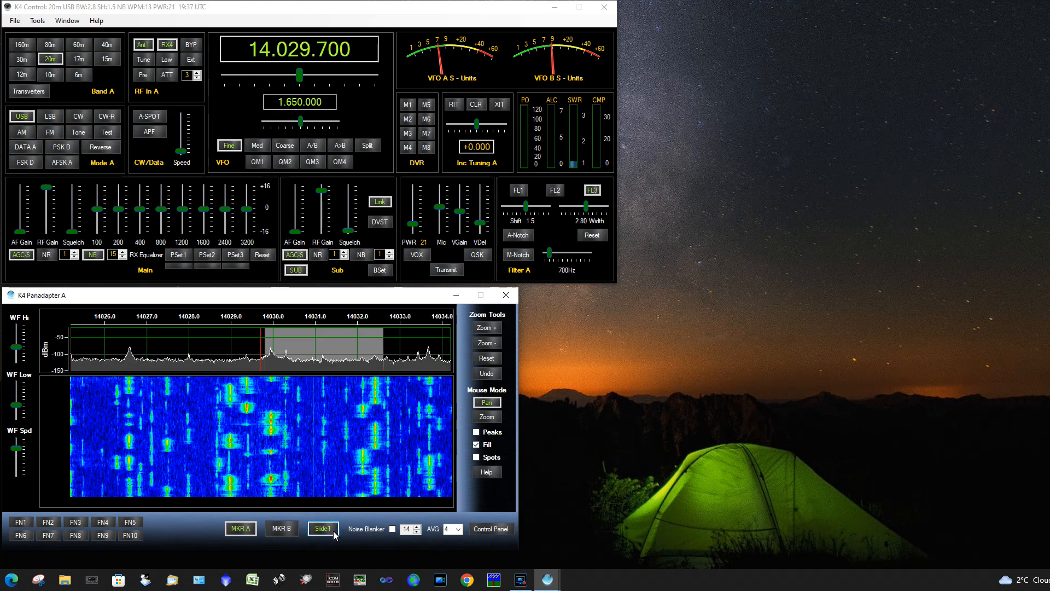
pyautogui.click(392, 529)
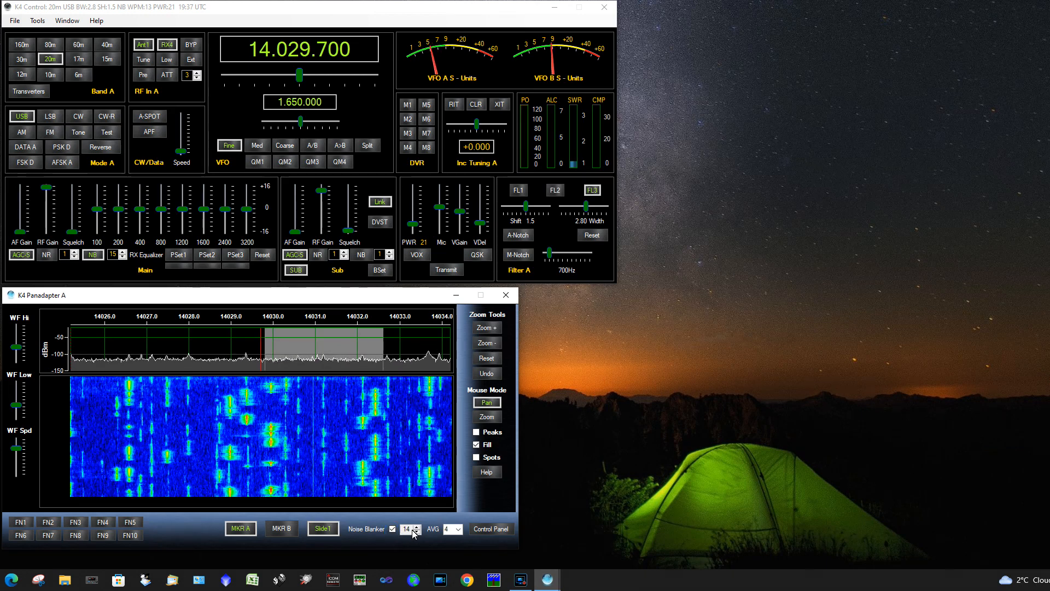
pyautogui.click(393, 529)
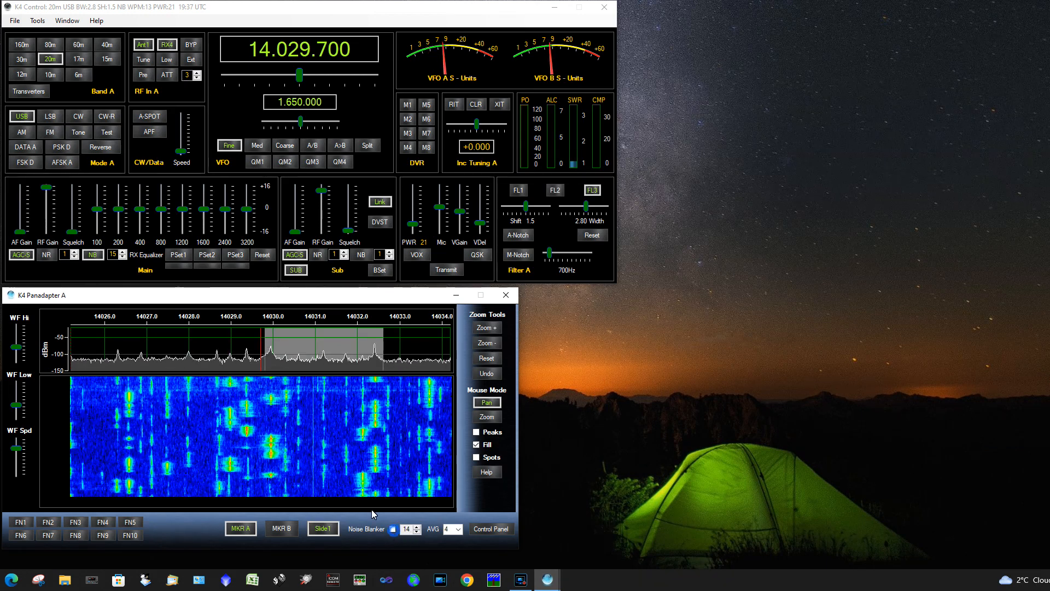
# Try a panadapter averaging of 2 and return it to 4.
pyautogui.click(461, 530)
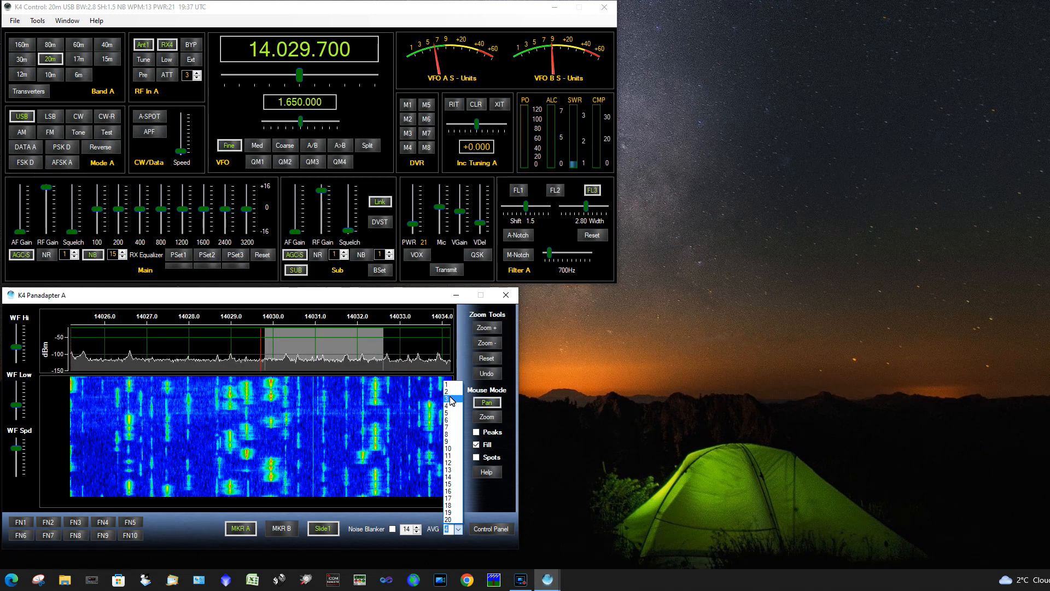
pyautogui.click(452, 391)
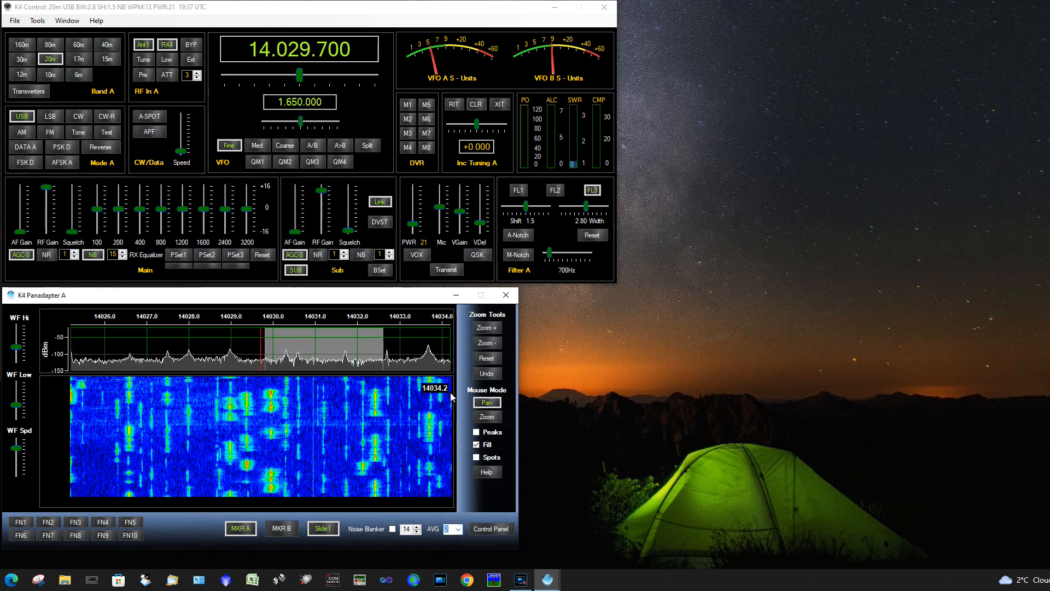
pyautogui.click(457, 530)
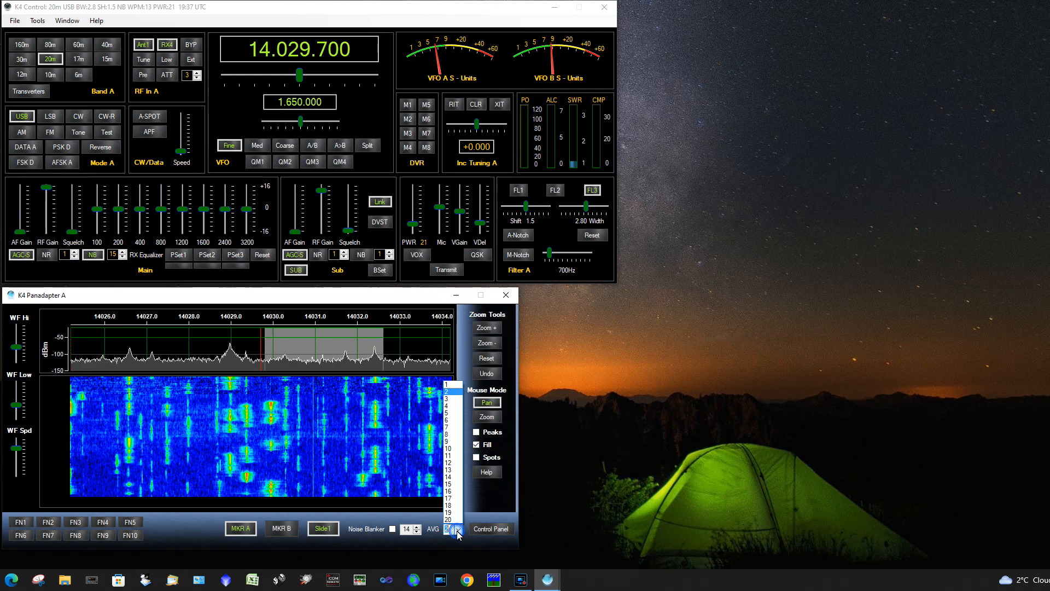
pyautogui.click(445, 405)
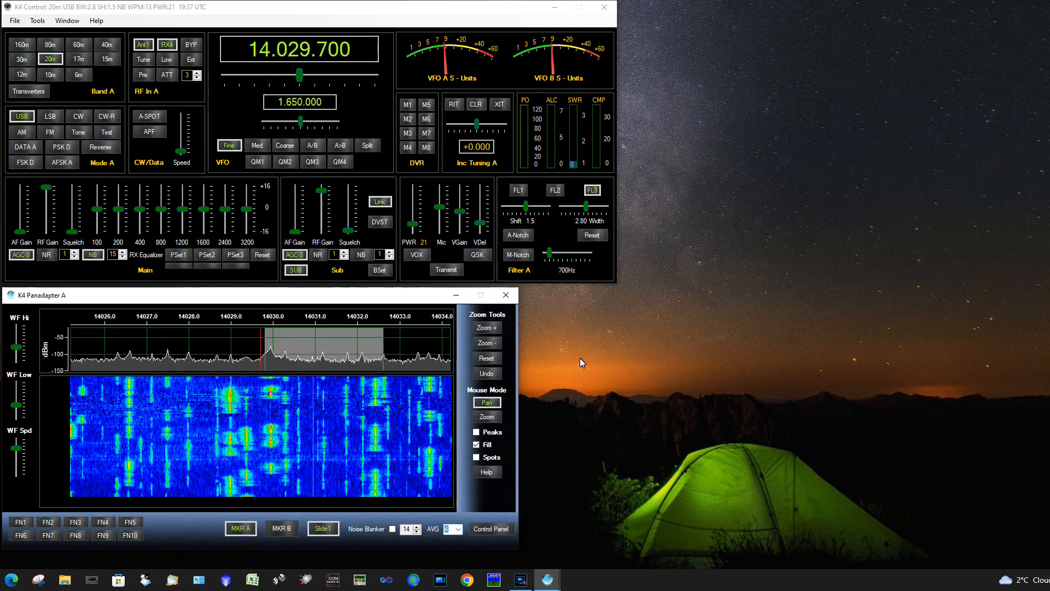
# Open the Spectrum Control Panel, move it aside to examine its color and band edge options, and close it.
pyautogui.click(500, 533)
pyautogui.moveTo(153, 84); pyautogui.dragTo(833, 122)
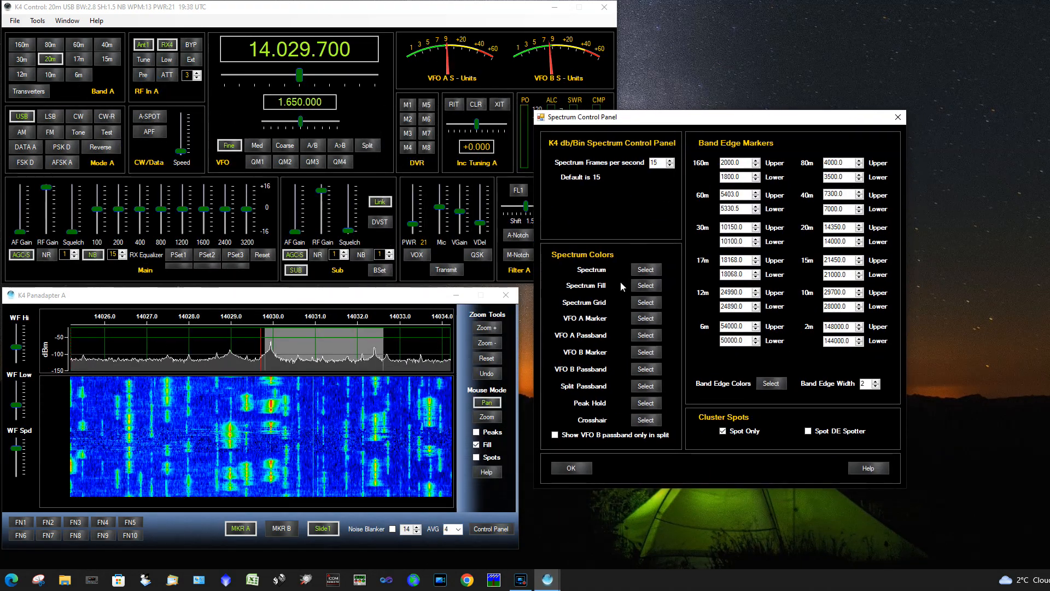
pyautogui.click(570, 468)
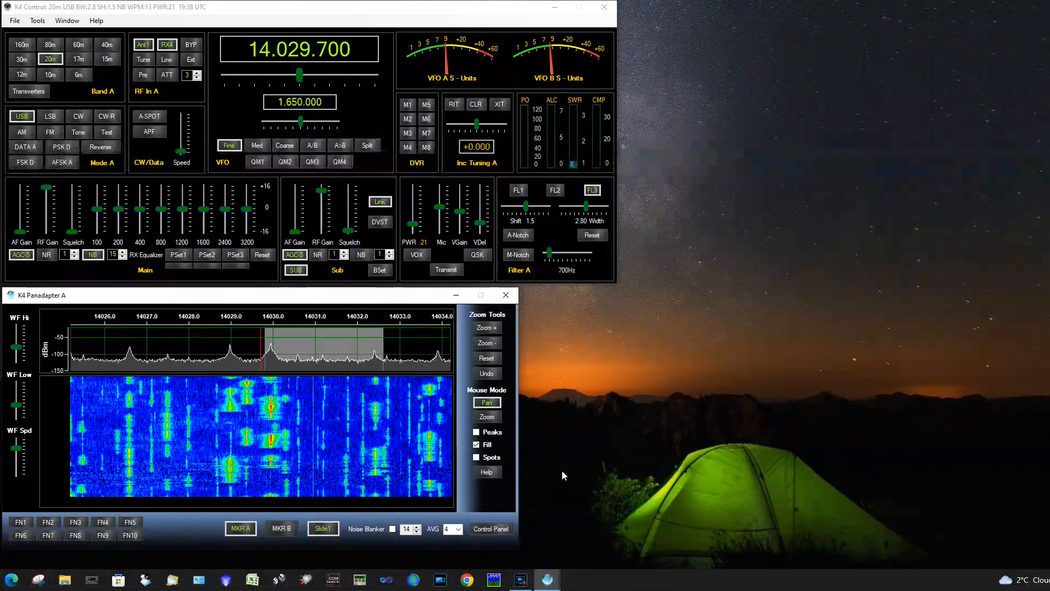
# Try the panadapter's Fill and Peaks display options, leaving Fill on and Peaks off.
pyautogui.click(476, 444)
pyautogui.click(476, 431)
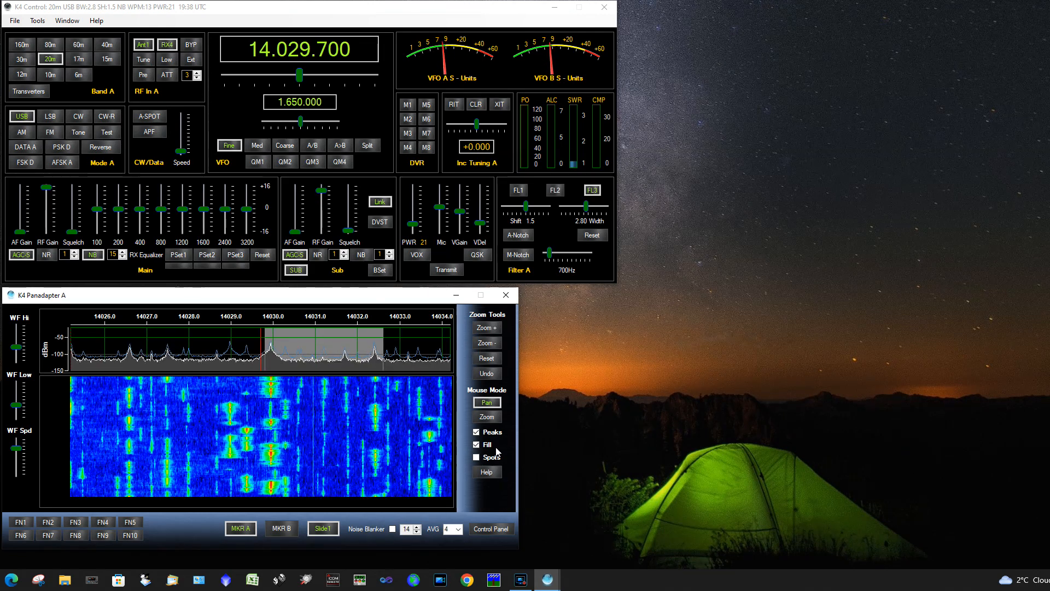
pyautogui.click(490, 435)
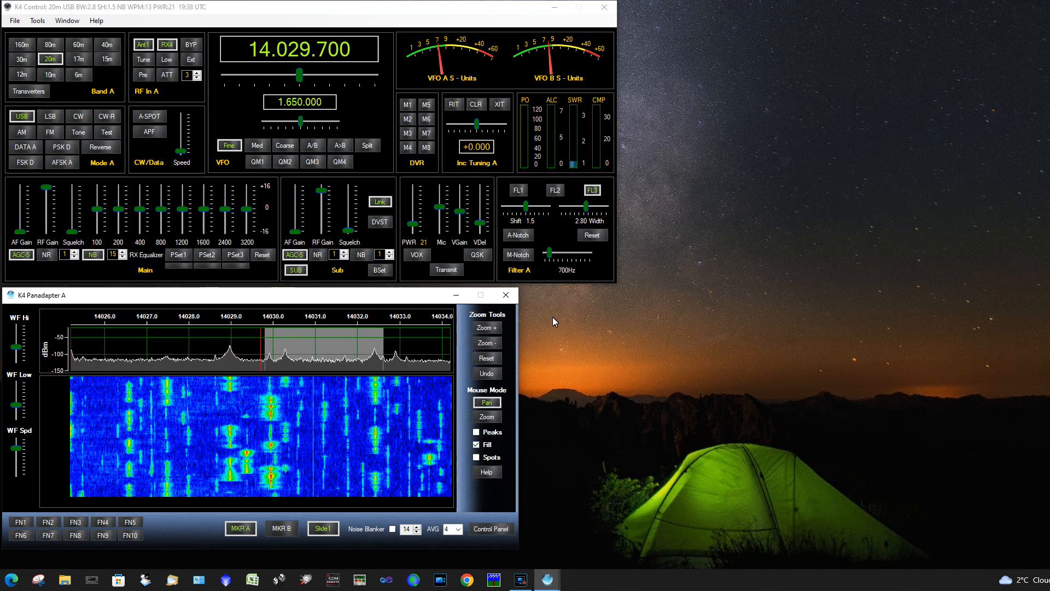
# Set the panadapter's mouse mode to Zoom, reset the span, and zoom in on about 14008 to 14051 kHz.
pyautogui.click(487, 417)
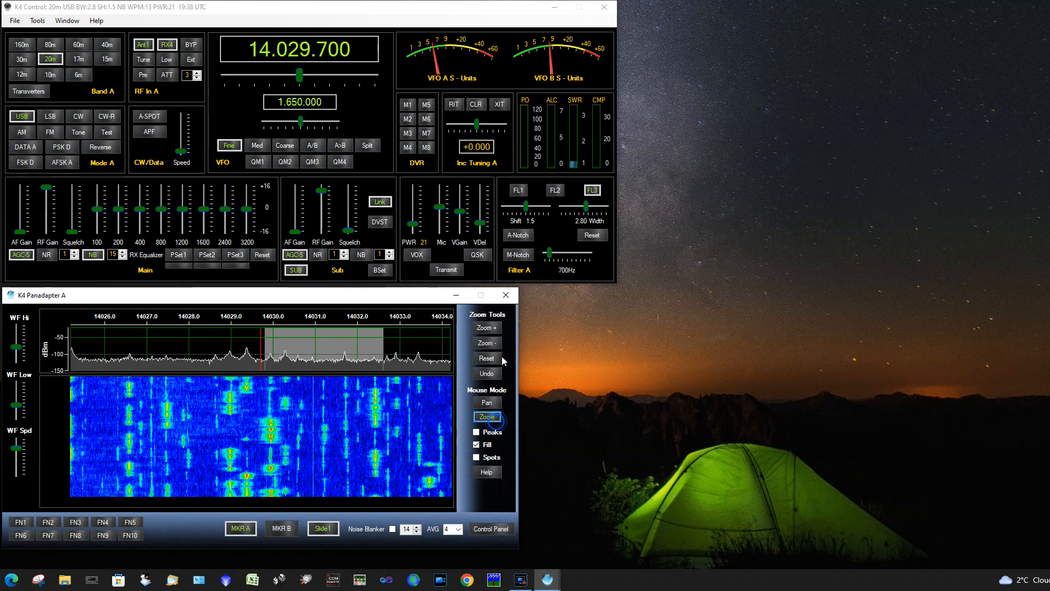
pyautogui.click(487, 358)
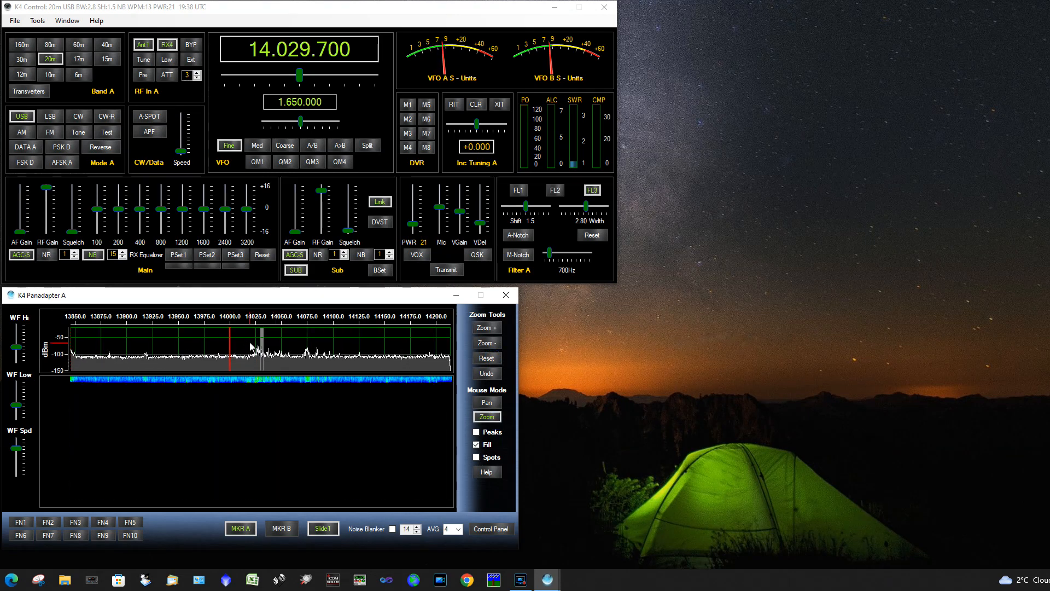
pyautogui.moveTo(241, 346); pyautogui.dragTo(285, 363)
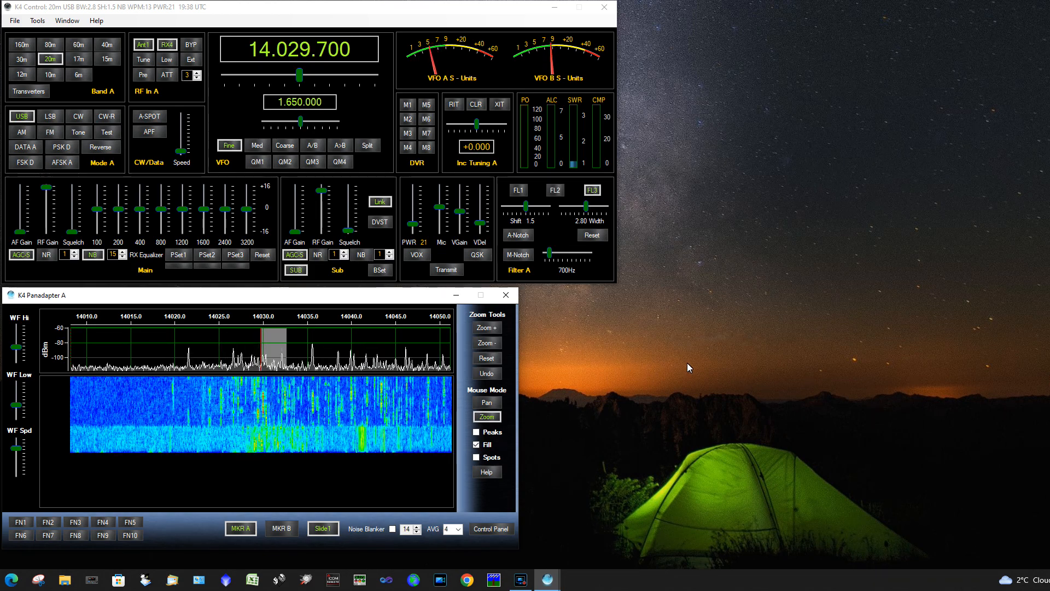
# Open K4 Panadapter B beside Panadapter A to examine it, and close it again.
pyautogui.click(37, 22)
pyautogui.click(67, 21)
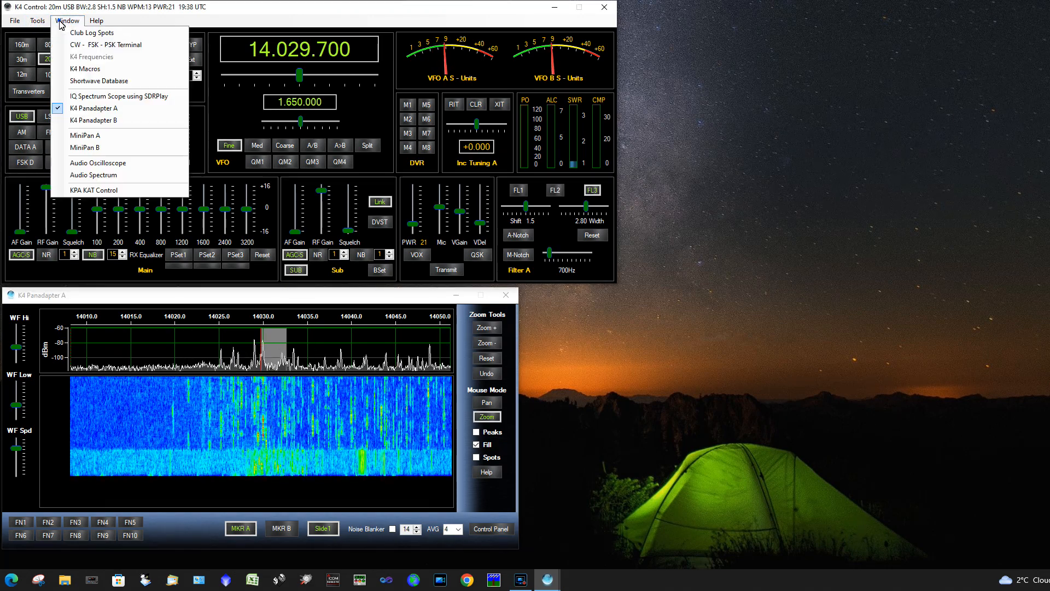
pyautogui.click(79, 121)
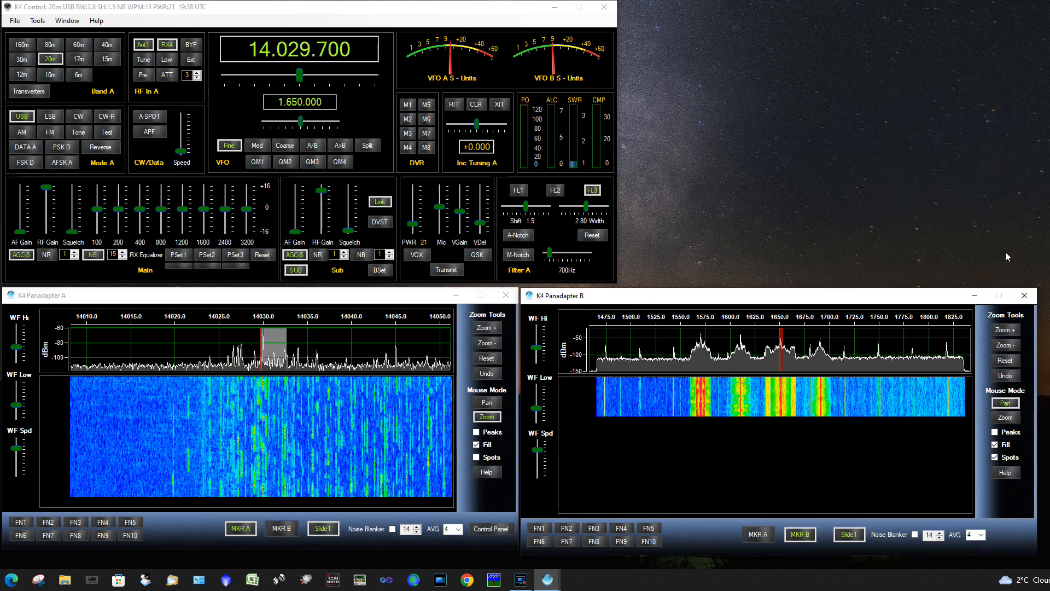
pyautogui.click(1026, 298)
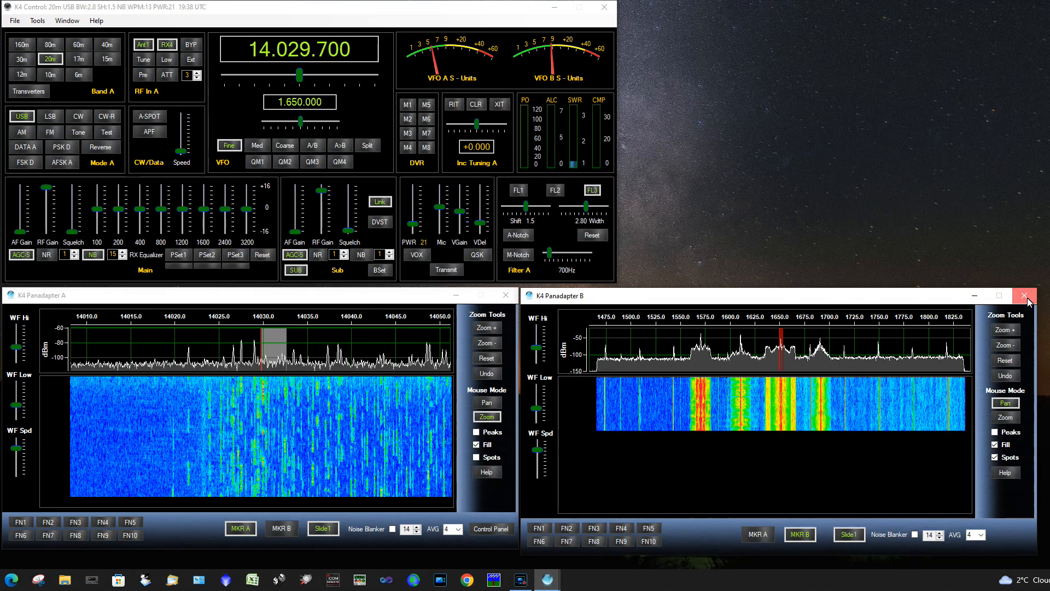
# Open the Club Log Spots window, place it beside K4 Control, and look through its spot list.
pyautogui.click(67, 21)
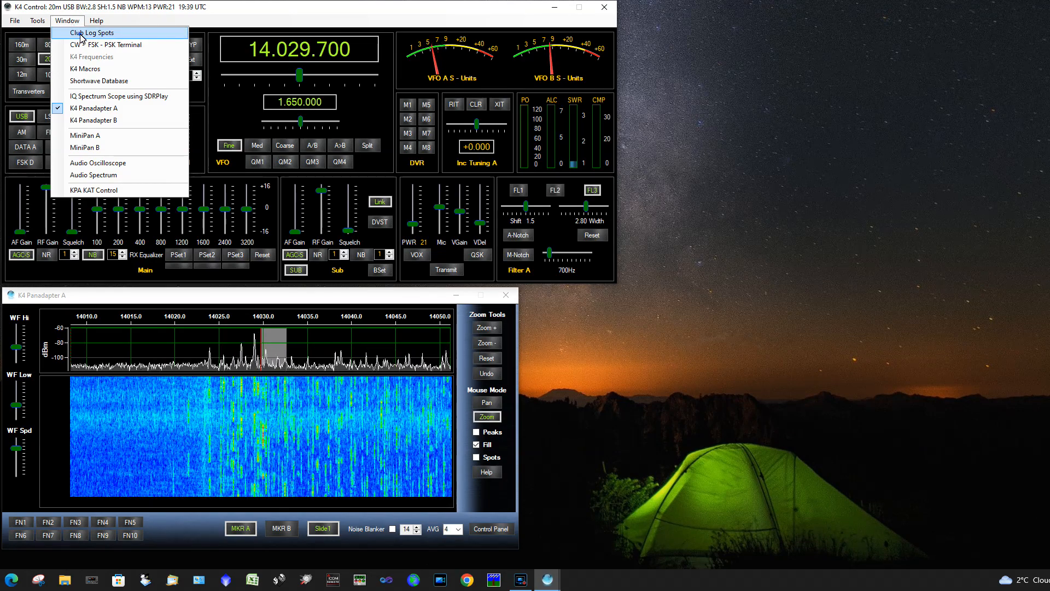
pyautogui.click(81, 34)
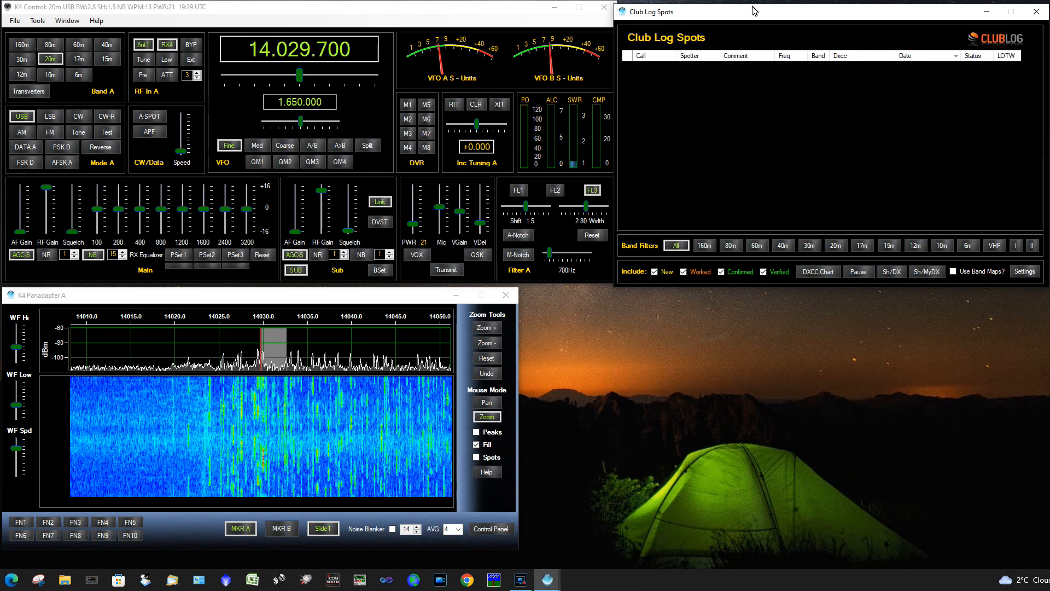
pyautogui.moveTo(770, 15); pyautogui.dragTo(771, 10)
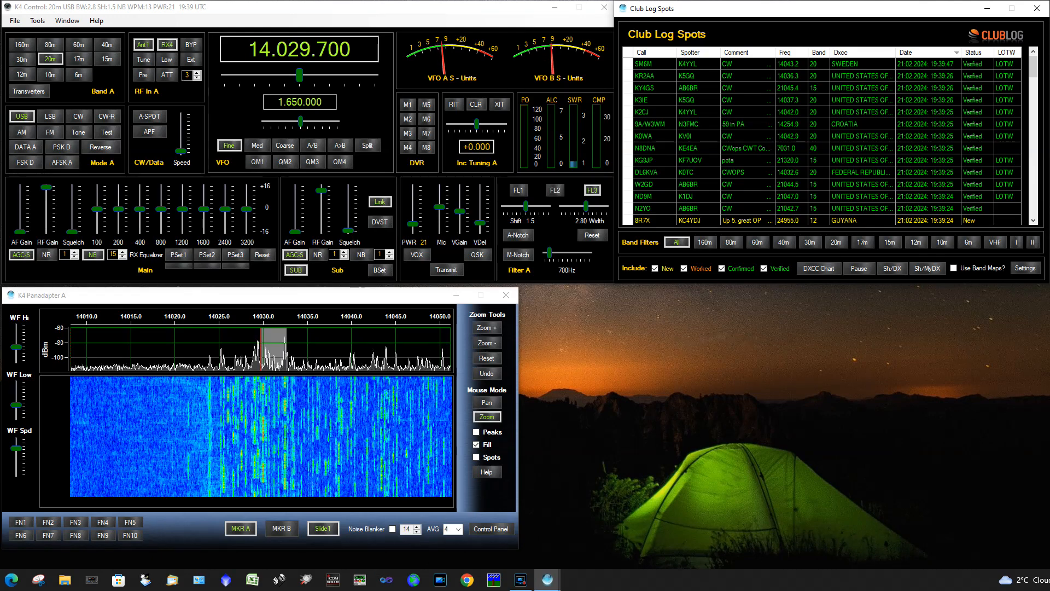
pyautogui.moveTo(1037, 69); pyautogui.dragTo(1035, 85)
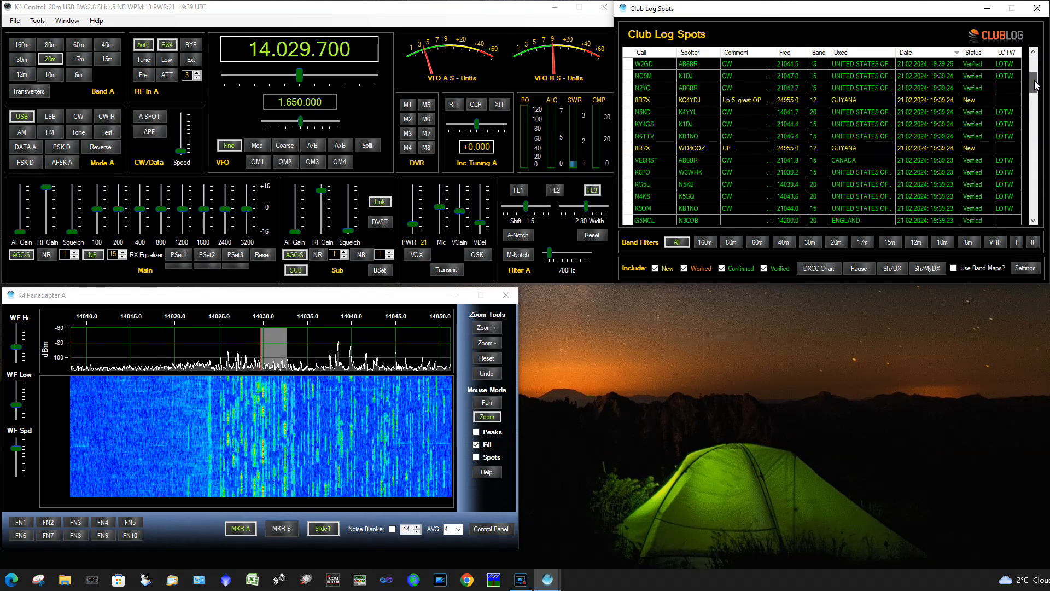
pyautogui.moveTo(1035, 85); pyautogui.dragTo(1039, 193)
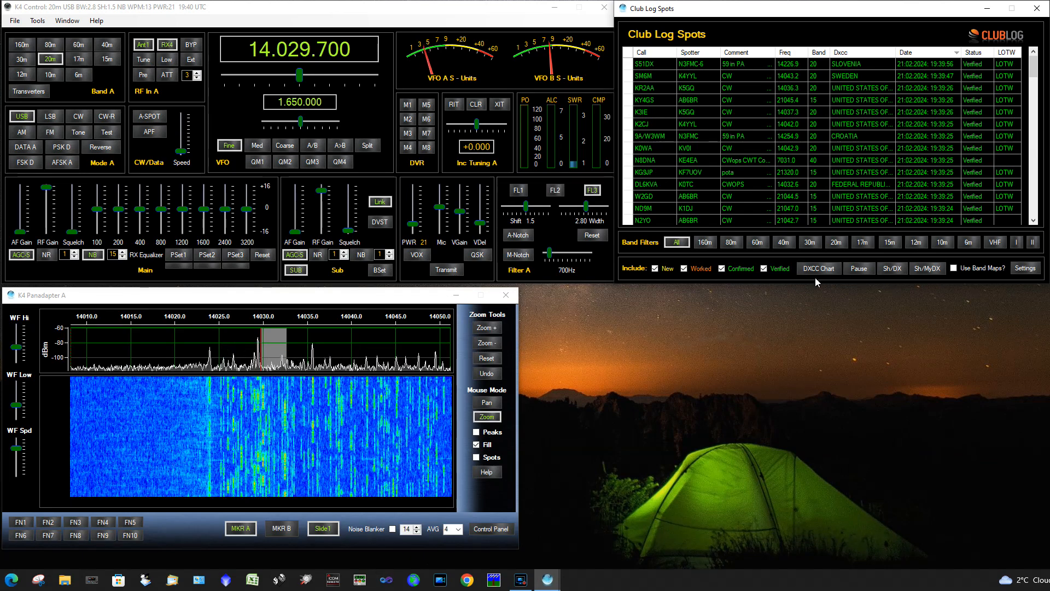
# Filter the Club Log spots to the 20m band and New only, excluding Worked, Confirmed and Verified, and reload them with Sh/DX.
pyautogui.click(893, 270)
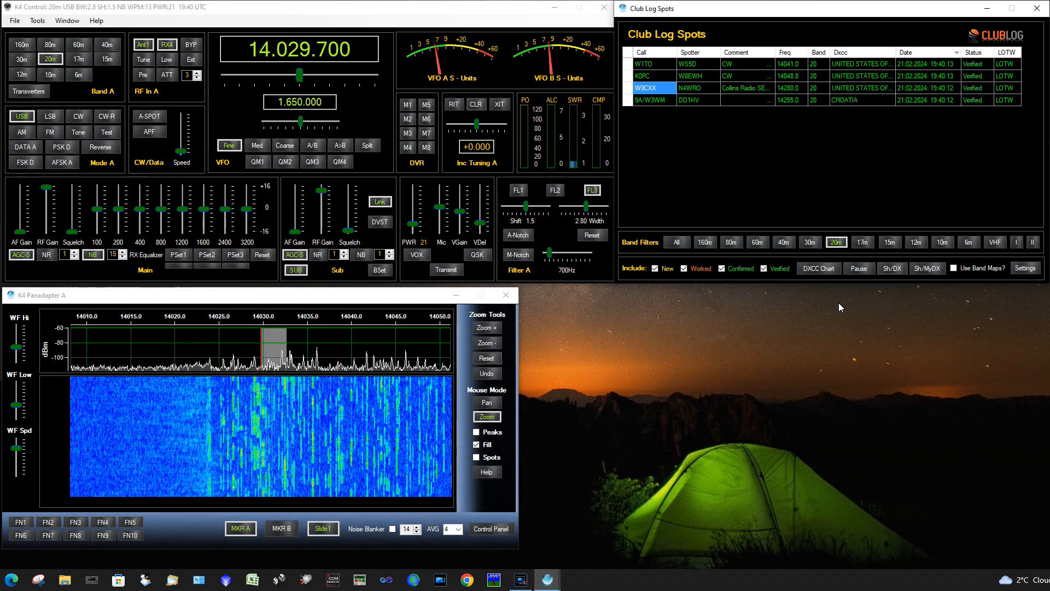
pyautogui.click(702, 269)
pyautogui.click(741, 270)
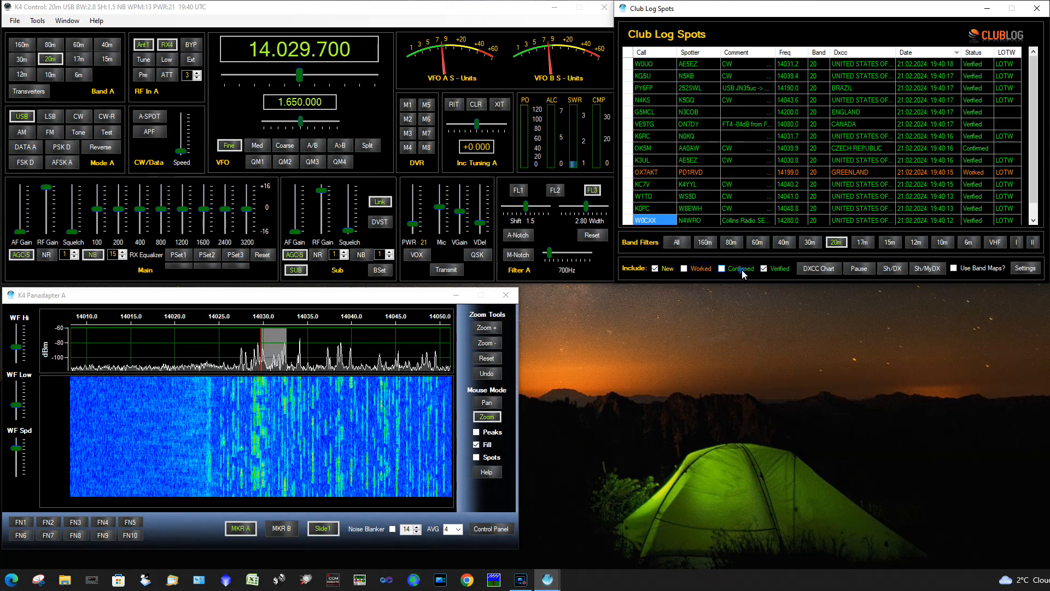
pyautogui.click(776, 270)
pyautogui.click(891, 269)
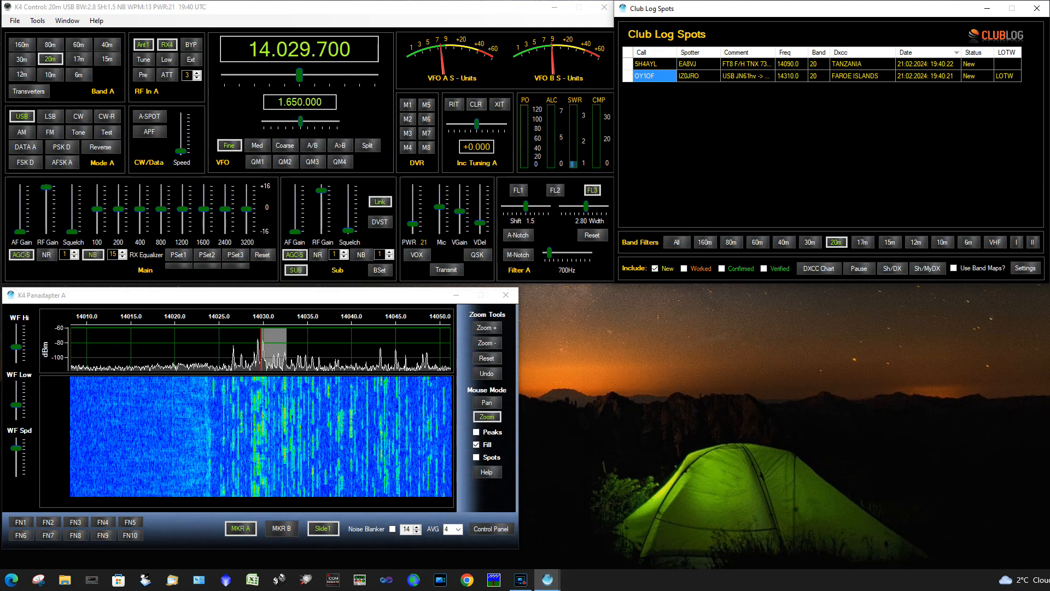
# Plot Spots on Panadapter A, and reload the Club Log list for all bands with Worked, Confirmed and Verified included again.
pyautogui.click(681, 243)
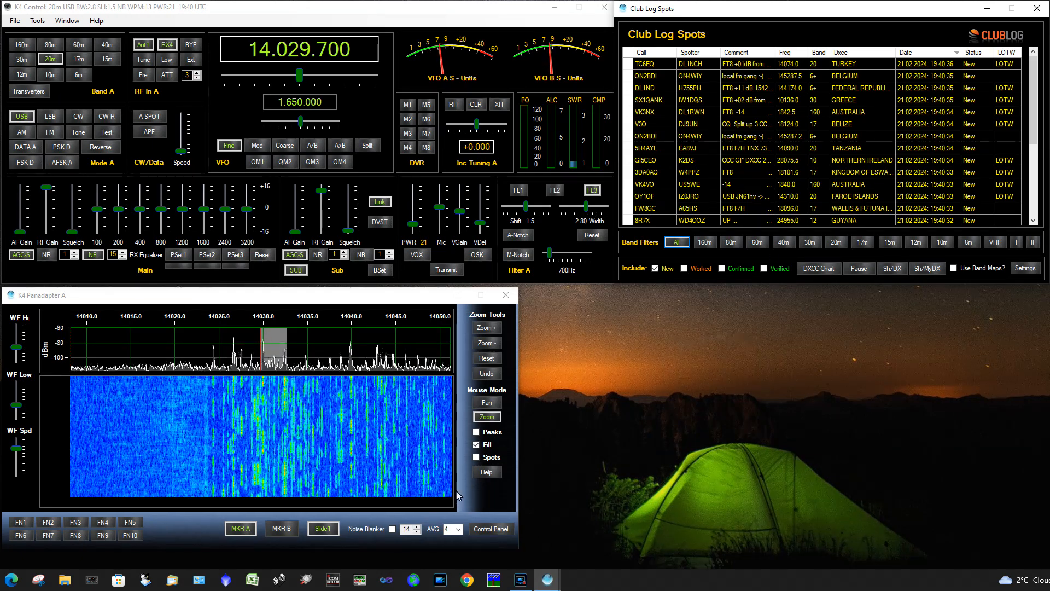
pyautogui.click(476, 457)
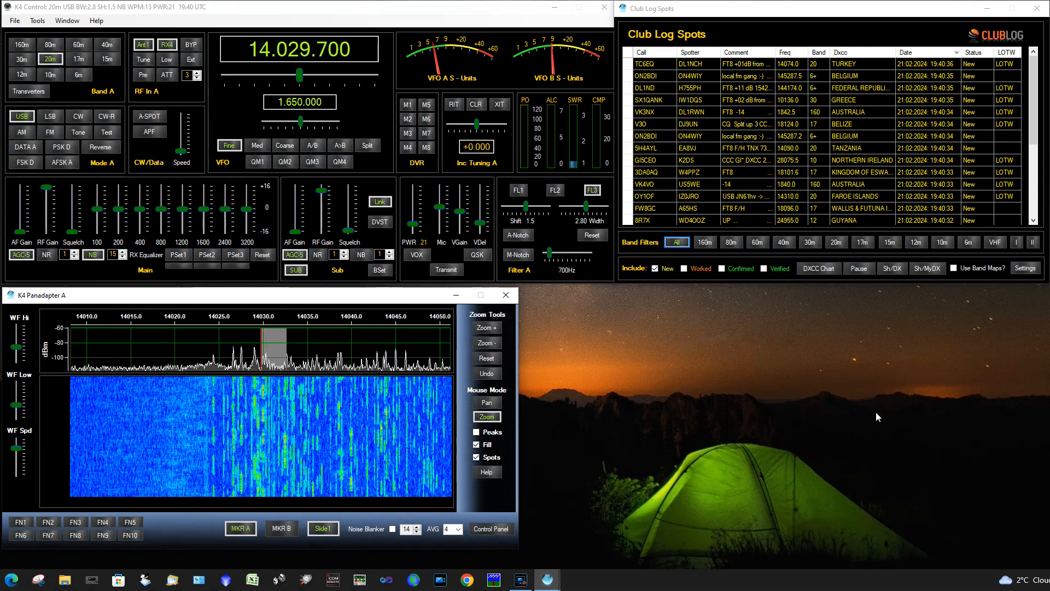
pyautogui.click(701, 269)
pyautogui.click(748, 270)
pyautogui.click(766, 269)
pyautogui.click(780, 272)
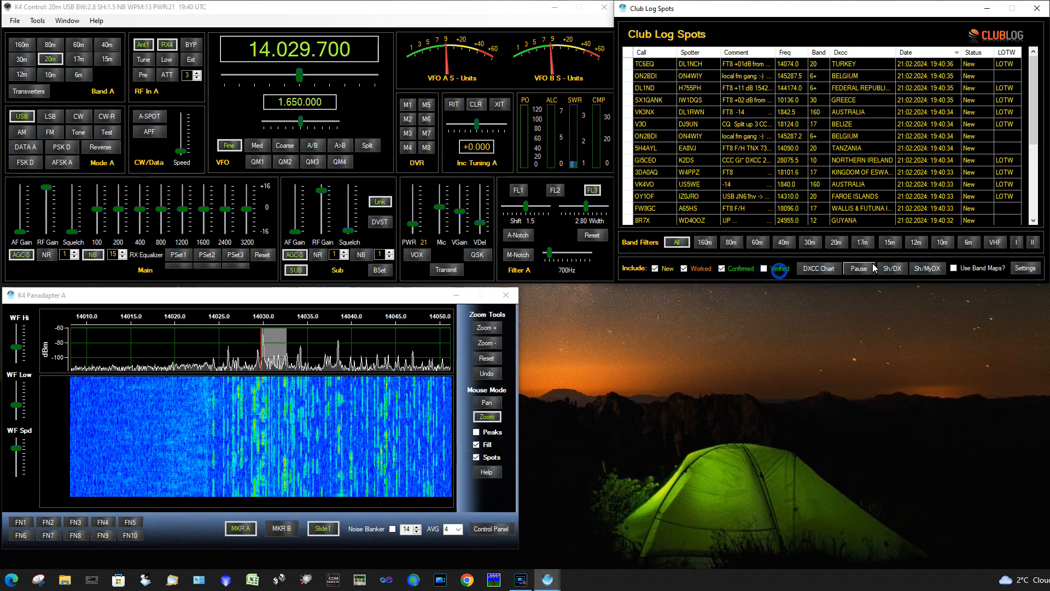
pyautogui.click(779, 269)
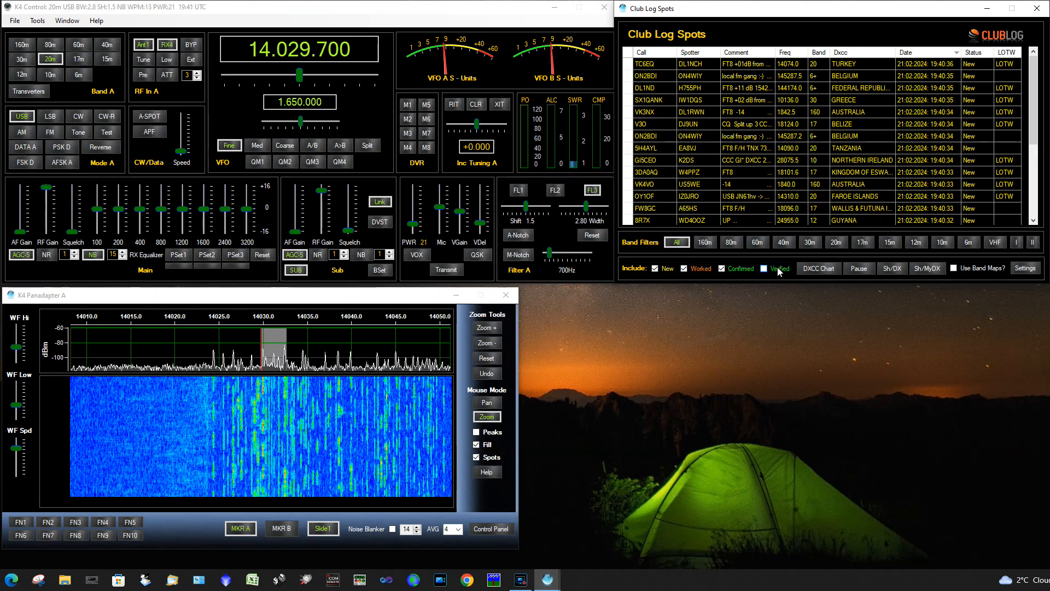
pyautogui.click(890, 269)
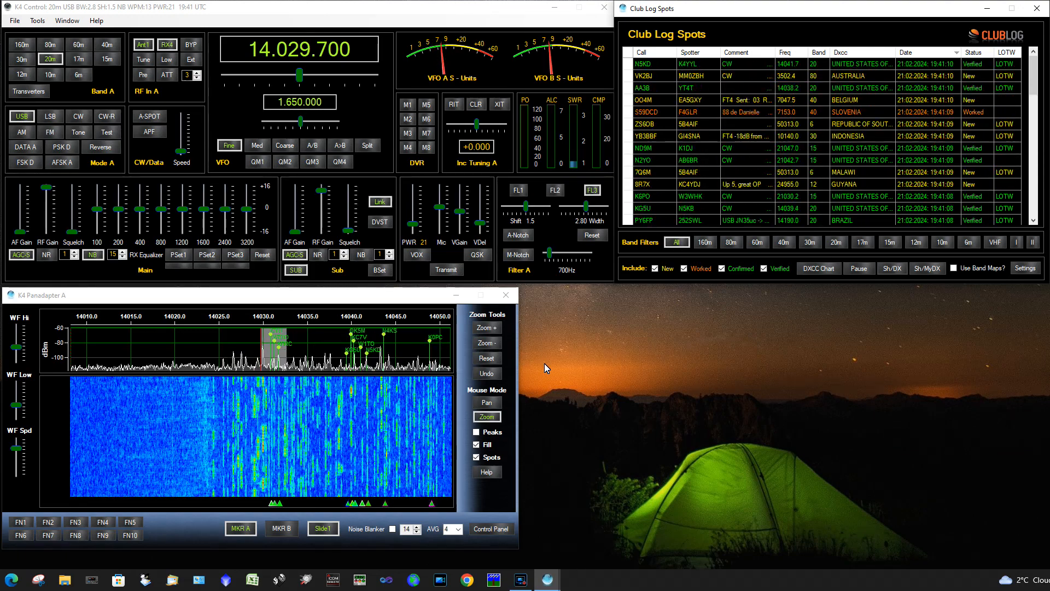
# Tune VFO A to the plotted spot at 14.043.600, switch the panadapter to Track, and tune to the spot at 14.033.100.
pyautogui.moveTo(411, 312); pyautogui.dragTo(345, 315)
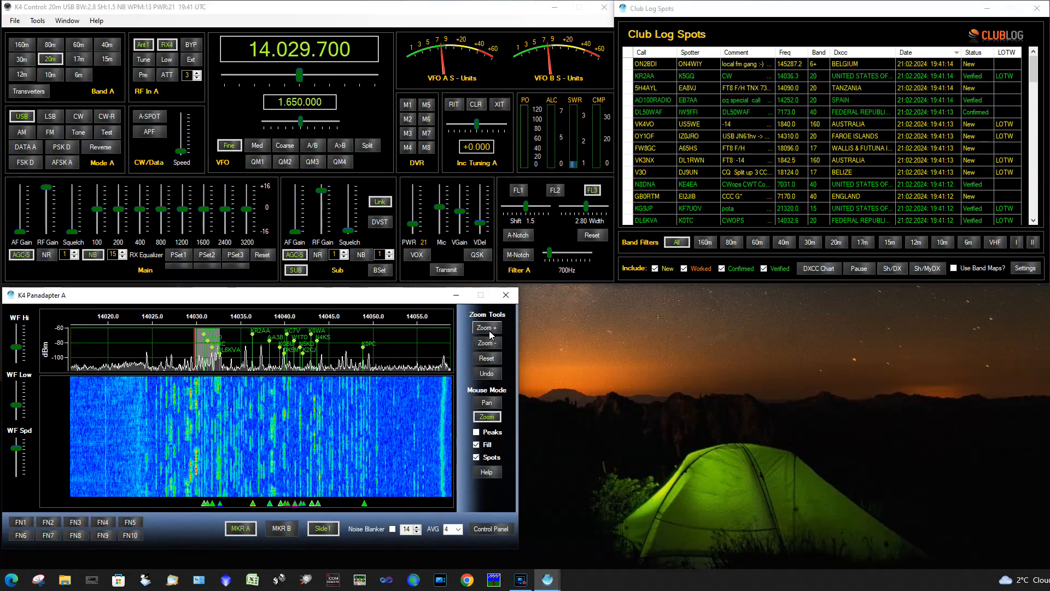
pyautogui.click(475, 330)
pyautogui.moveTo(410, 320); pyautogui.dragTo(332, 321)
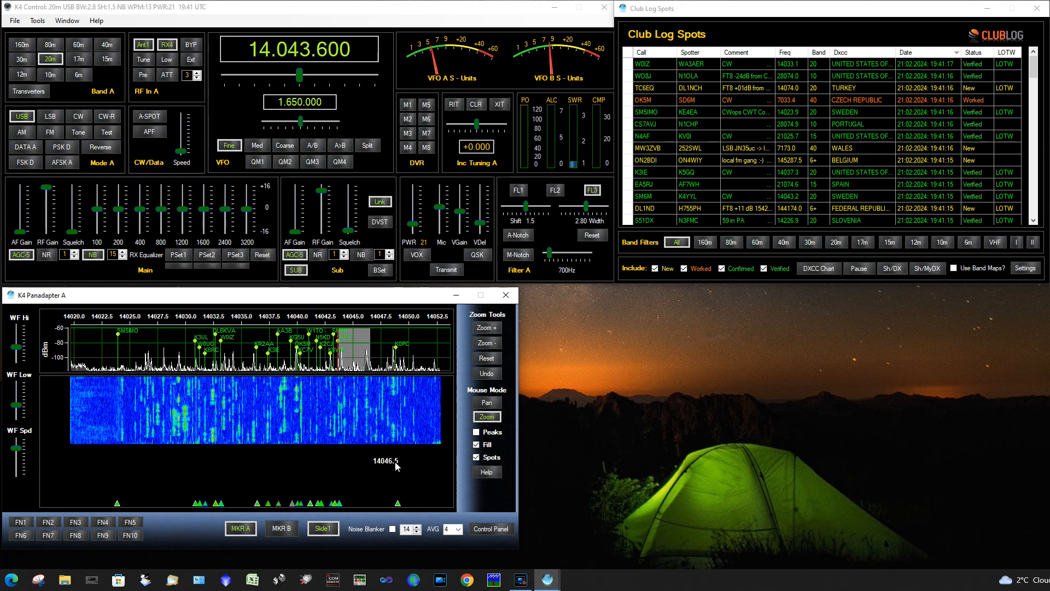
pyautogui.click(325, 532)
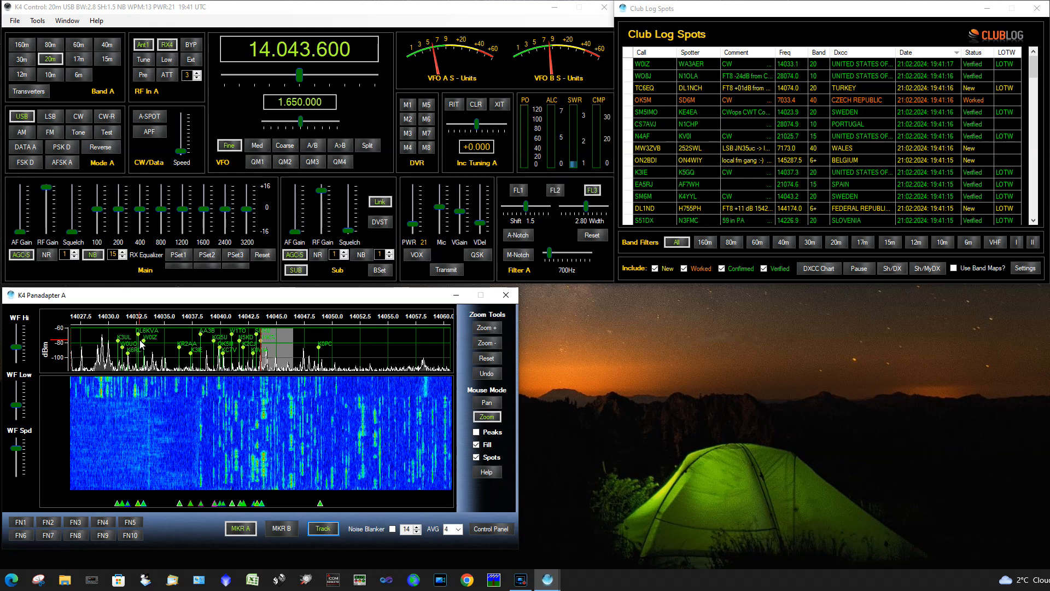
pyautogui.click(143, 504)
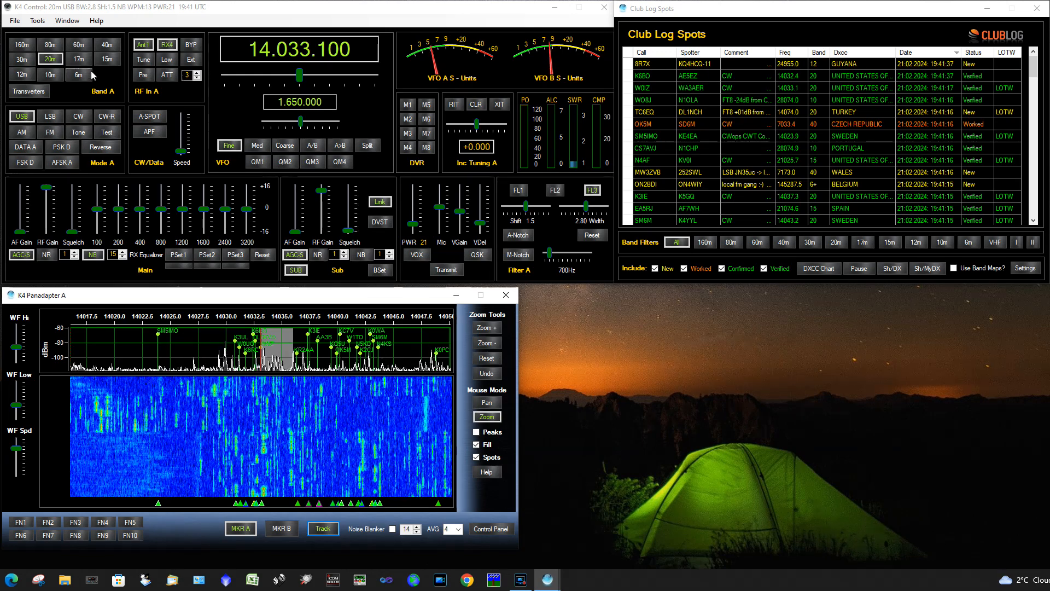
# Replace the Club Log Spots window with an enlarged Shortwave Database window, and turn off the panadapter's Spots display.
pyautogui.click(61, 22)
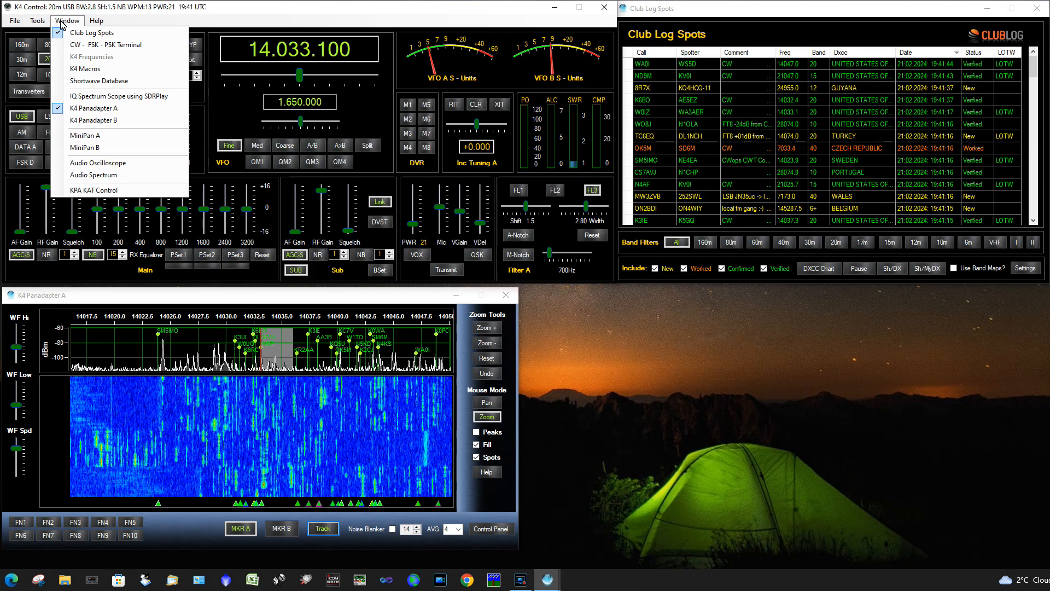
pyautogui.click(98, 81)
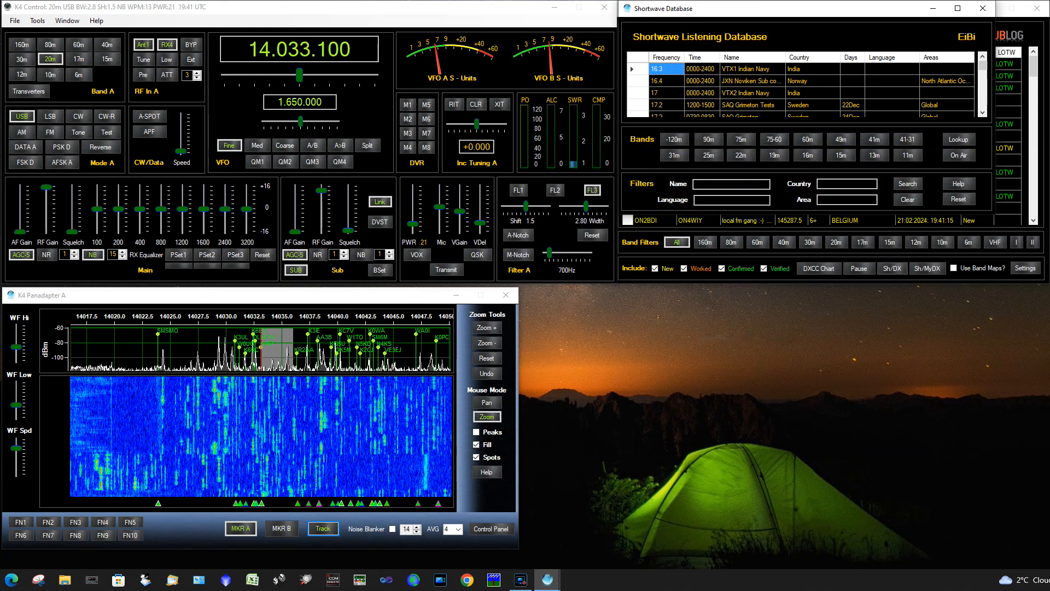
pyautogui.click(1037, 8)
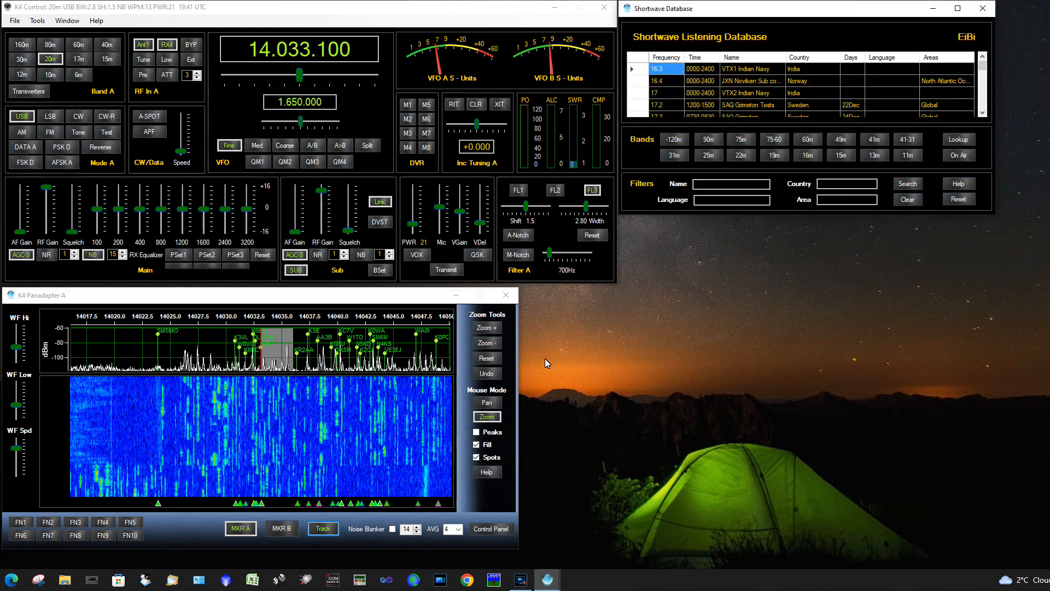
pyautogui.click(476, 457)
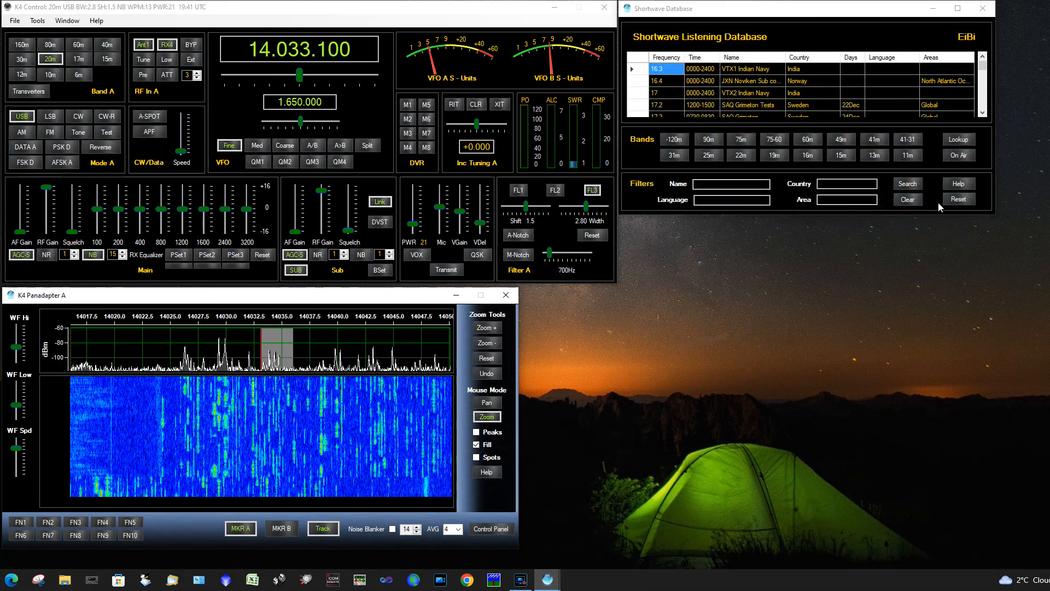
pyautogui.moveTo(969, 218); pyautogui.dragTo(973, 289)
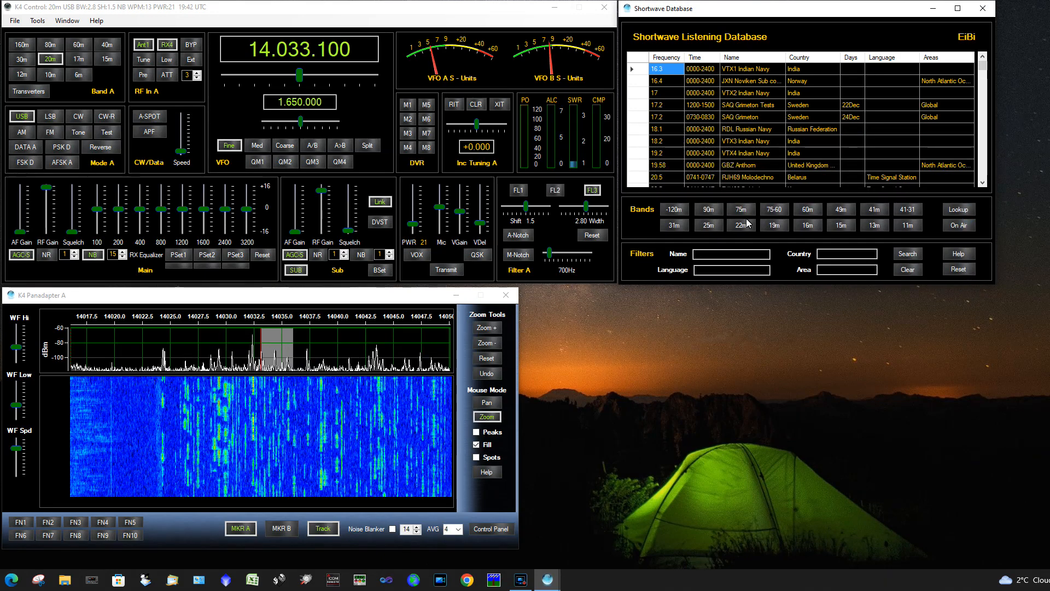
# List the 25m shortwave stations that are on air and tune to China Radio Int on 11640 kHz.
pyautogui.click(708, 224)
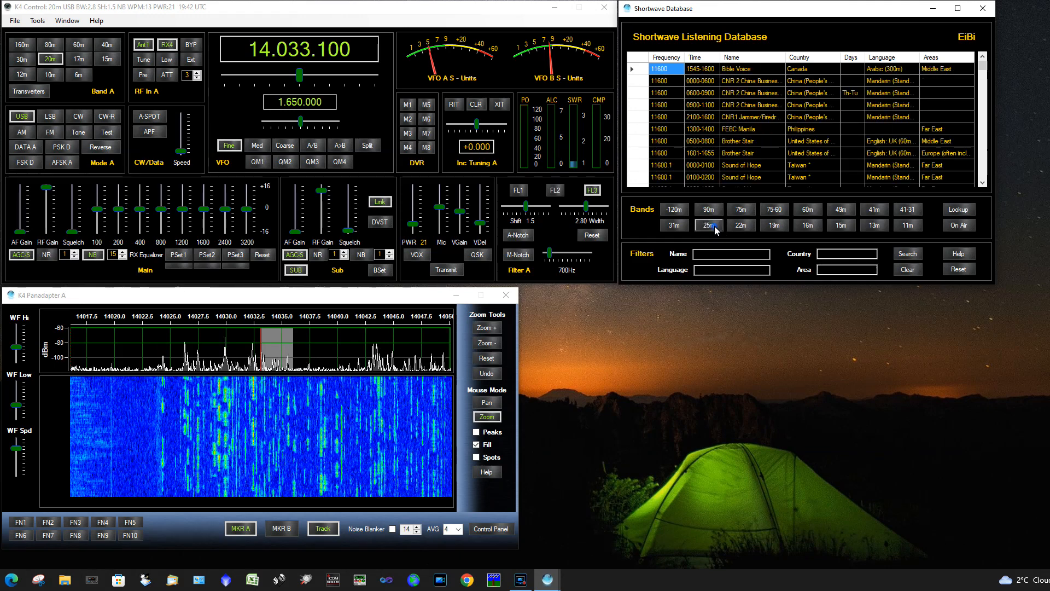
pyautogui.click(966, 226)
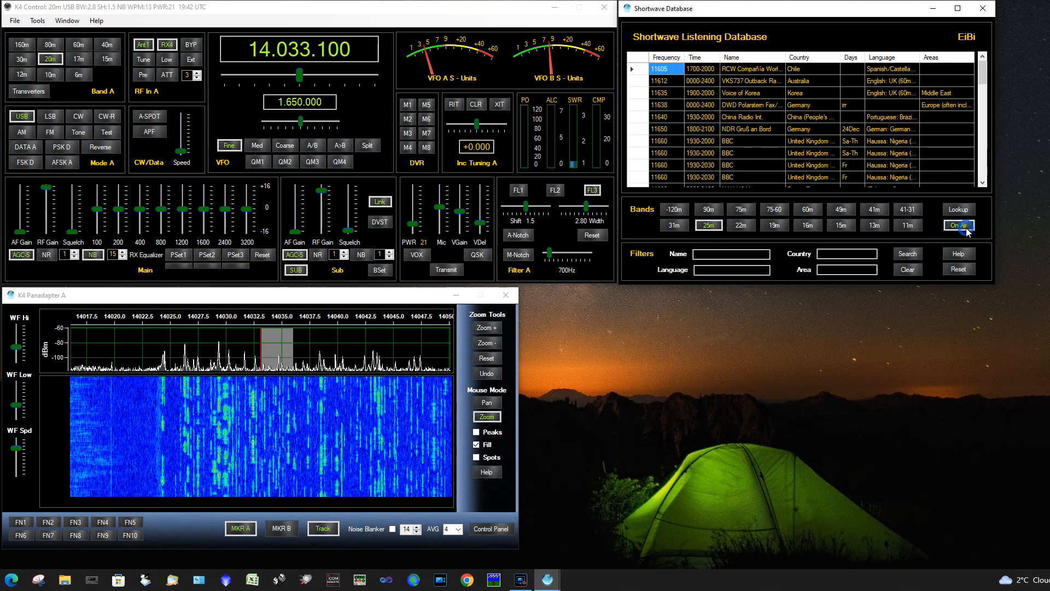
pyautogui.doubleClick(757, 118)
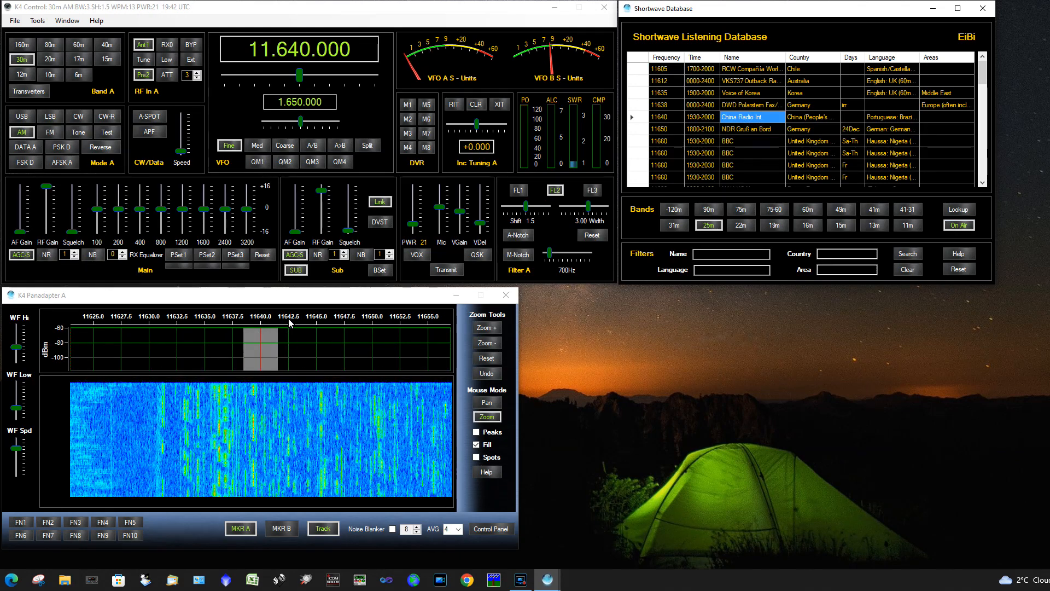
# Switch the RF In A receive antenna to RX4.
pyautogui.click(171, 48)
pyautogui.click(167, 49)
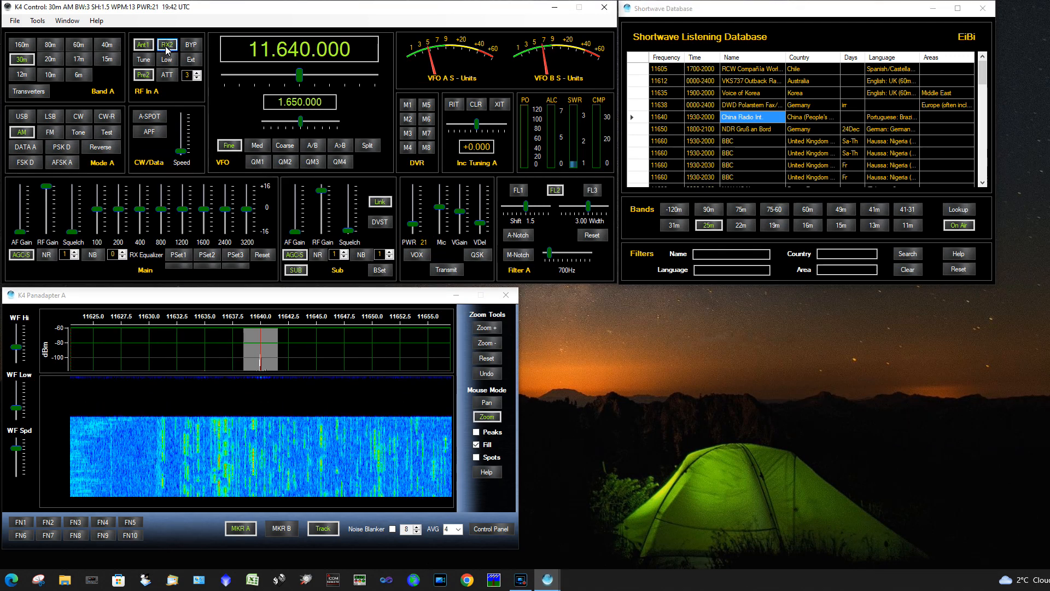
pyautogui.click(168, 50)
pyautogui.click(167, 50)
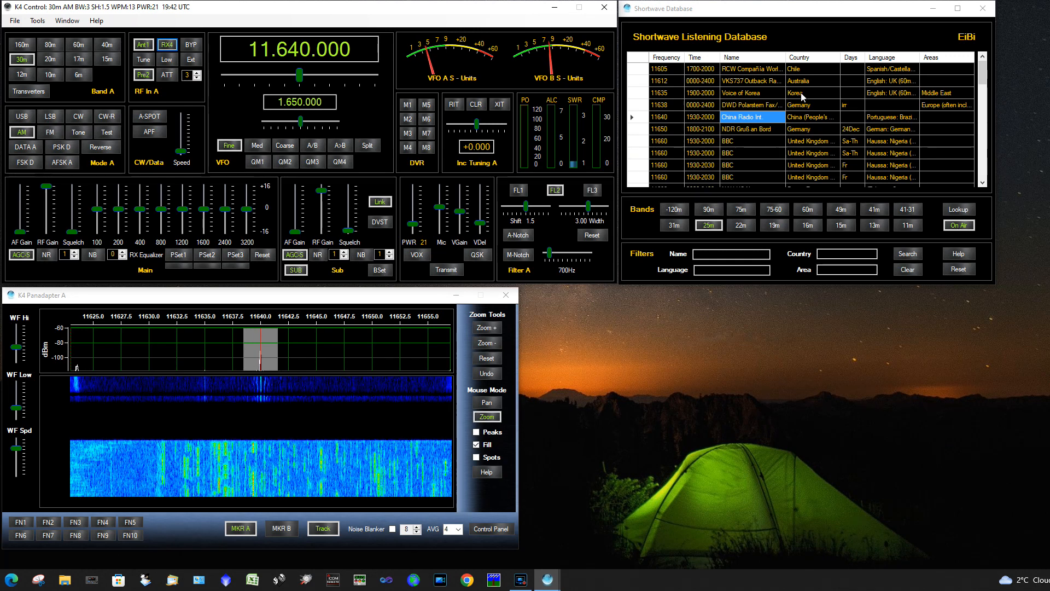
# Tune to the BBC entry on 11660 kHz and pan the panadapter's level scale to about -100 to -140 dBm.
pyautogui.click(756, 140)
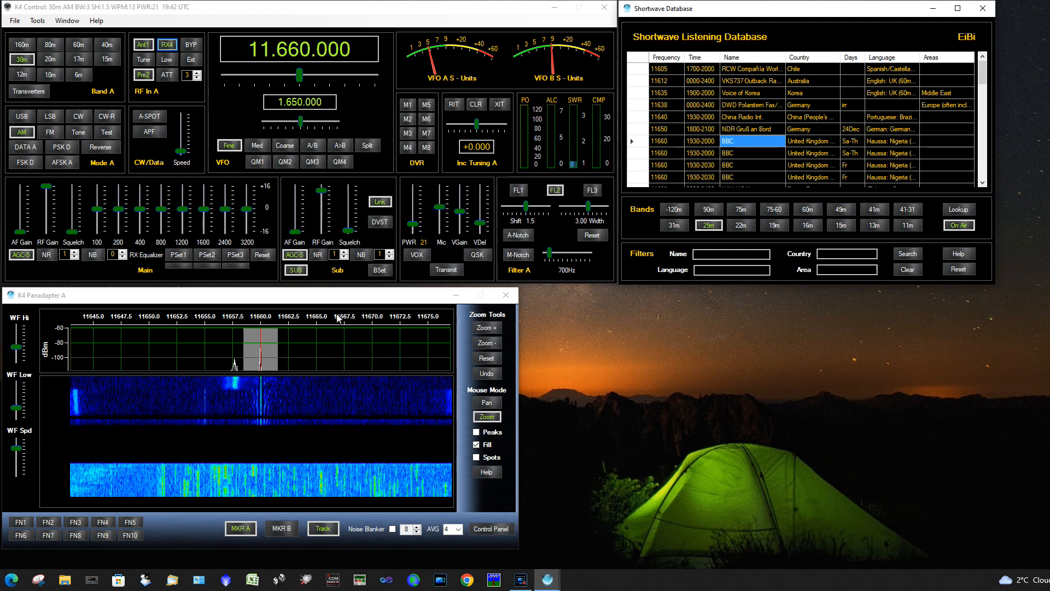
pyautogui.click(487, 402)
pyautogui.moveTo(346, 352); pyautogui.dragTo(340, 331)
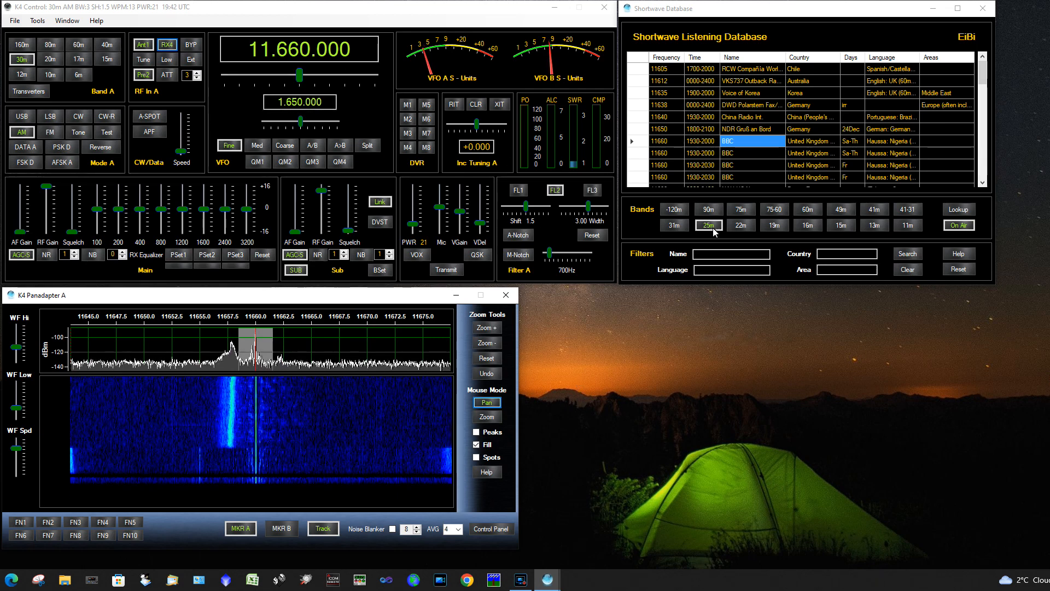
# List the 22m shortwave stations and tune to the RNZ Pacific DIGITAL entry on 13840 kHz.
pyautogui.click(983, 77)
pyautogui.moveTo(982, 77); pyautogui.dragTo(983, 127)
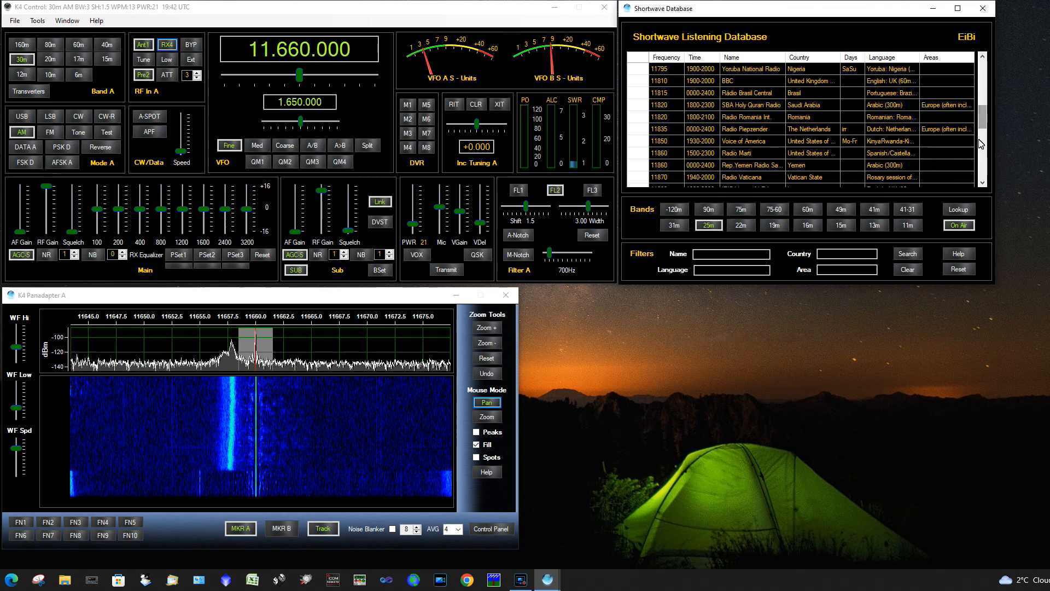
pyautogui.click(736, 229)
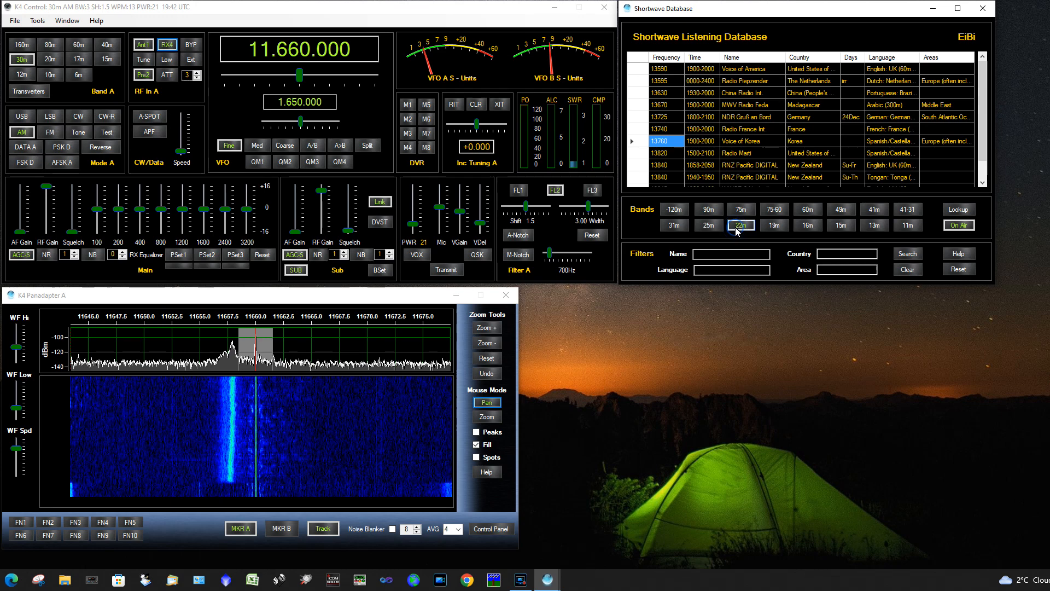
pyautogui.click(757, 165)
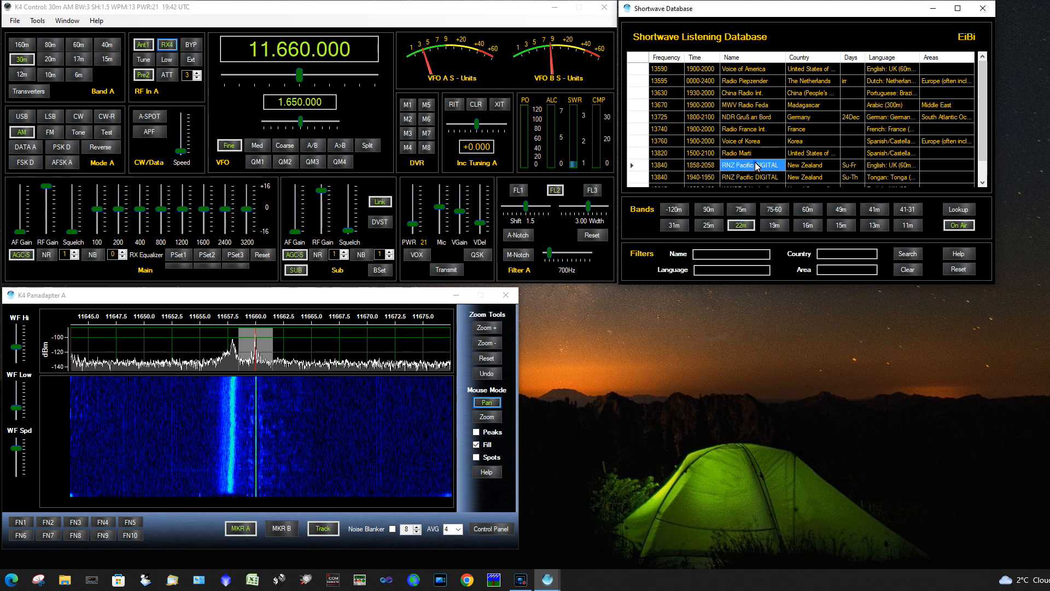
pyautogui.doubleClick(757, 166)
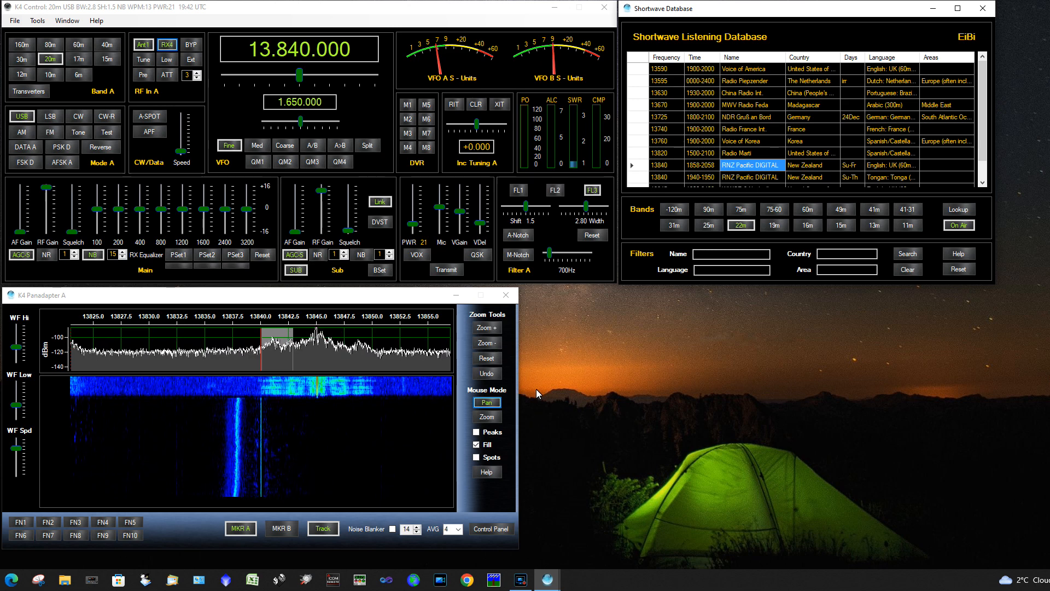
# Reset the panadapter's zoom and turn on its Spots display to label the broadcast stations.
pyautogui.moveTo(398, 335); pyautogui.dragTo(368, 359)
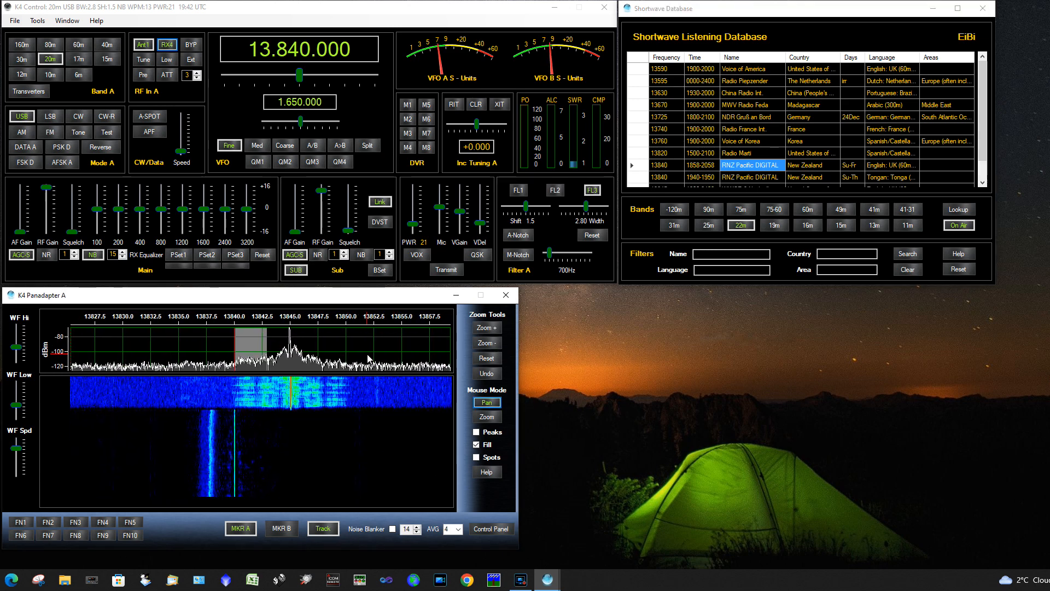
pyautogui.click(498, 363)
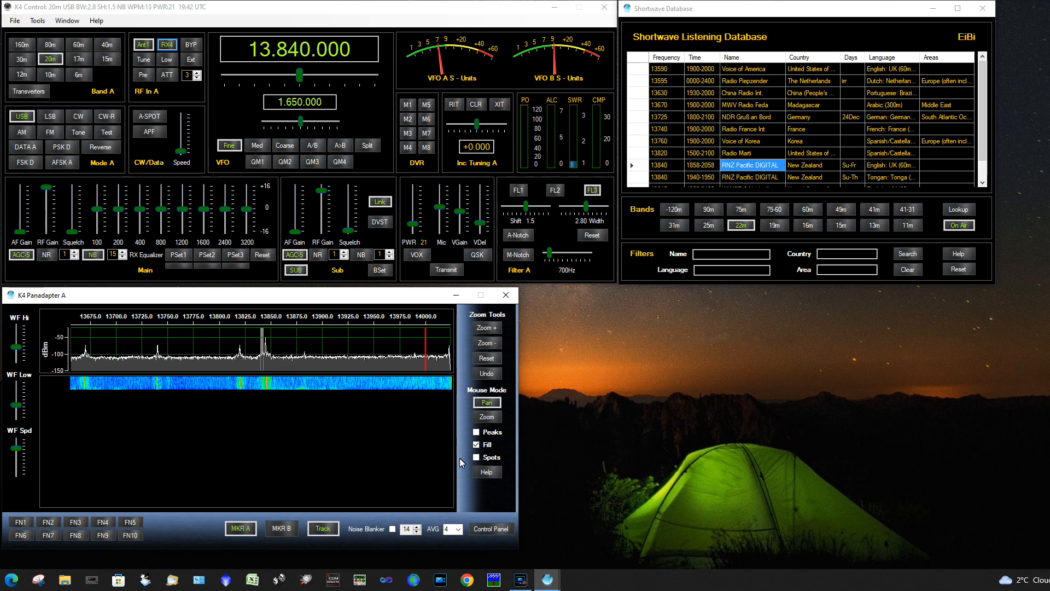
pyautogui.click(476, 457)
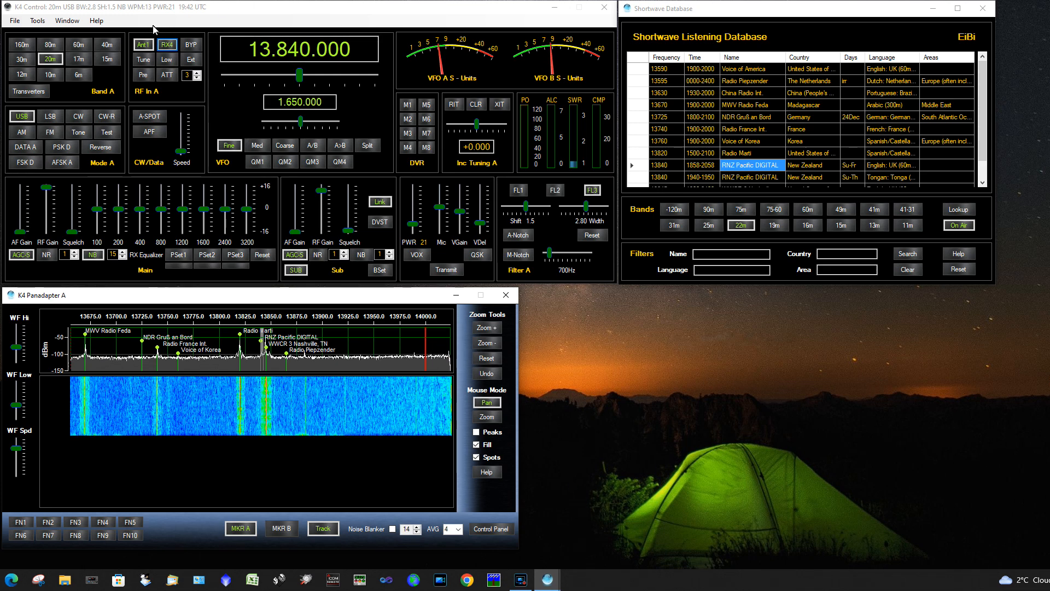
# Open the CW - FSK - PSK Terminal, close the Shortwave Database, and place the terminal beside the K4 Control window.
pyautogui.click(60, 22)
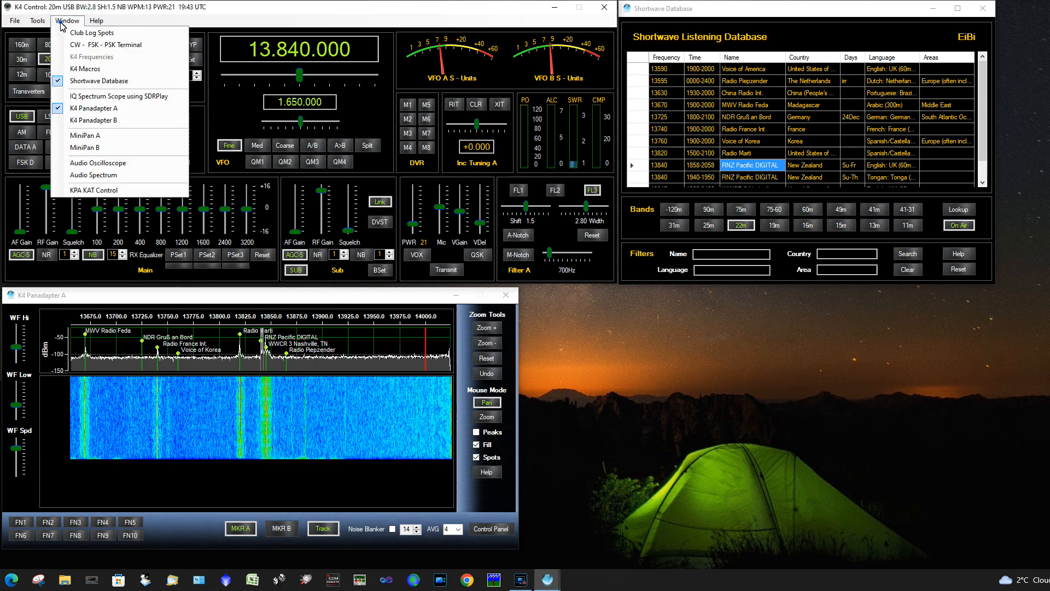
pyautogui.click(82, 44)
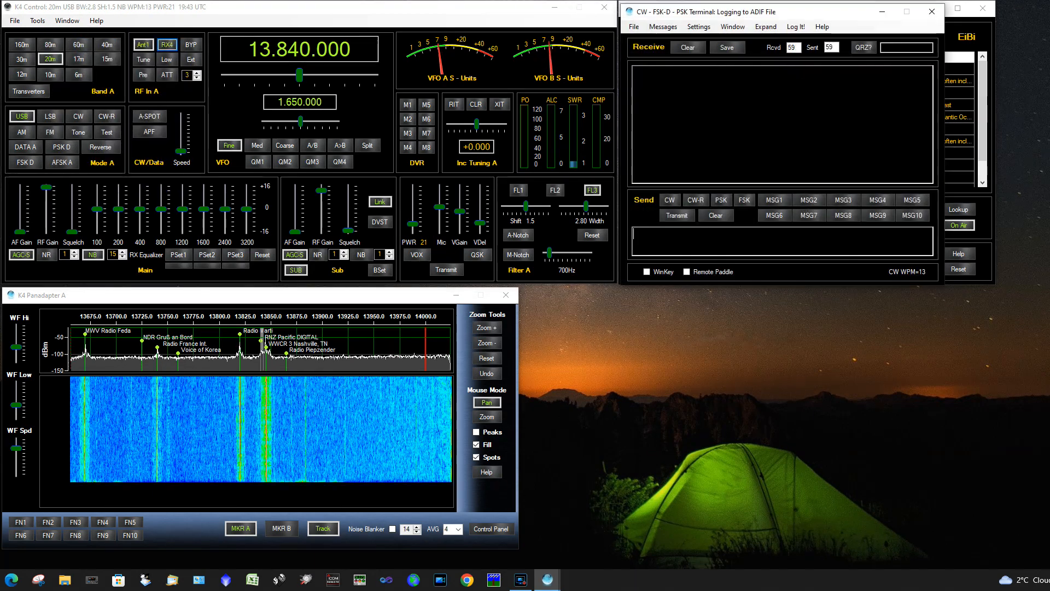
pyautogui.click(983, 7)
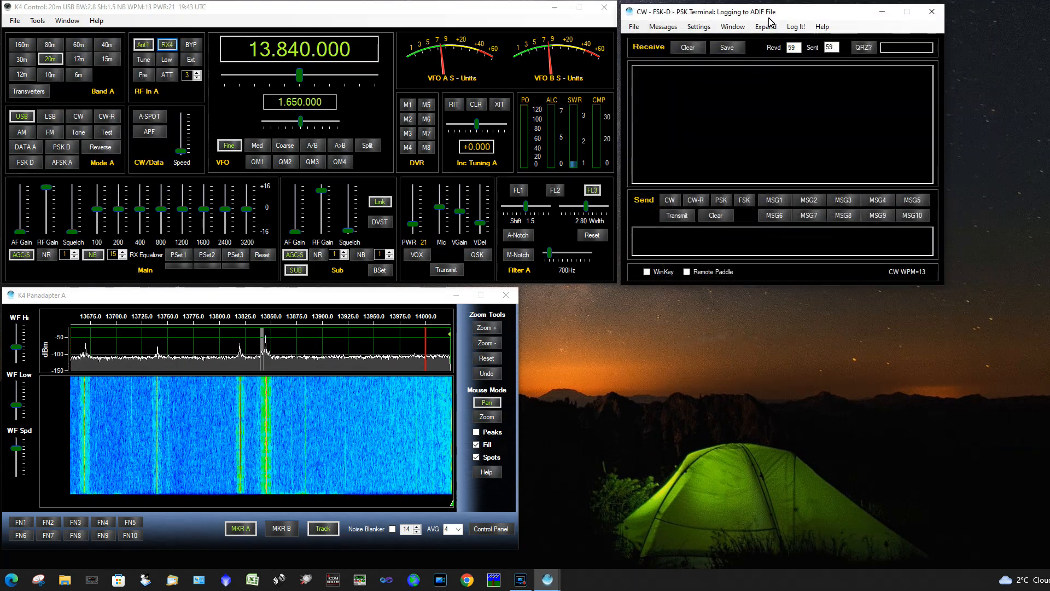
pyautogui.moveTo(793, 13); pyautogui.dragTo(803, 17)
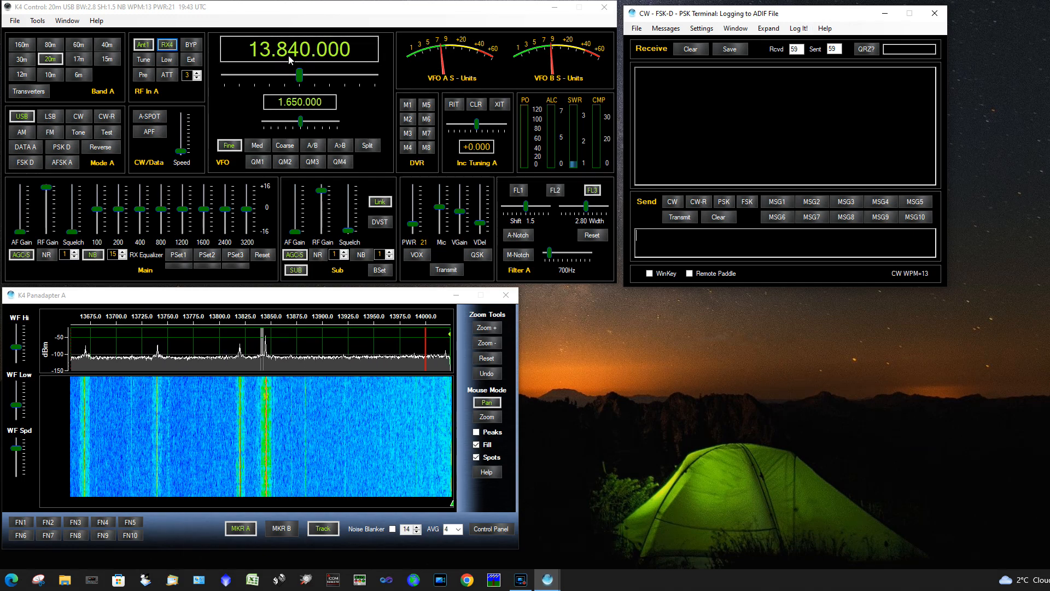
# Tune VFO A to 14.100.000 MHz.
pyautogui.scroll(14, 293, 55)
pyautogui.scroll(12, 293, 55)
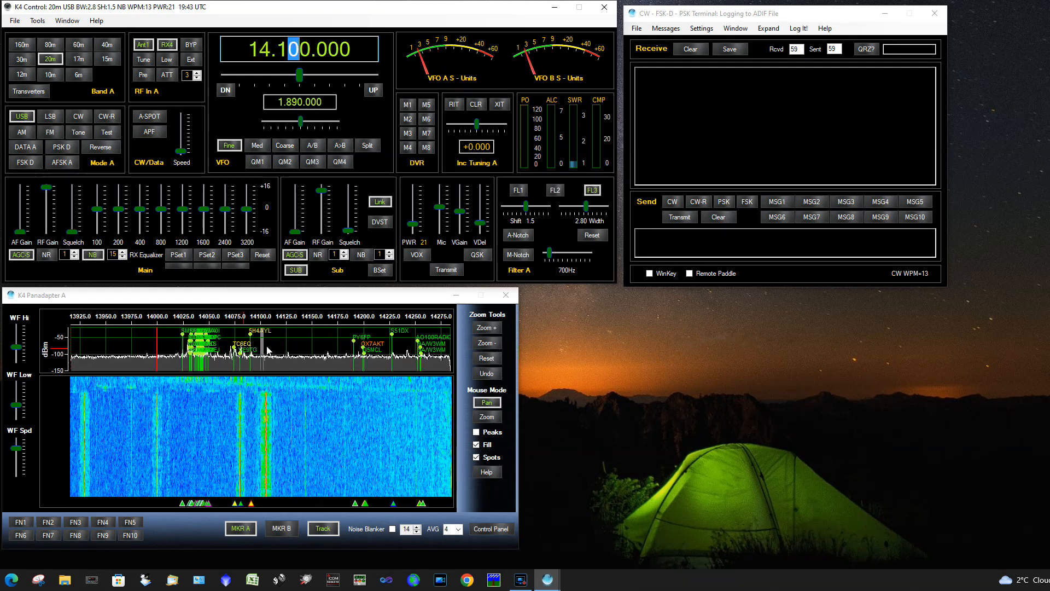
pyautogui.click(291, 351)
# Switch the terminal to CW mode and enter "fdghfghjfsn" as the text to send.
pyautogui.click(676, 241)
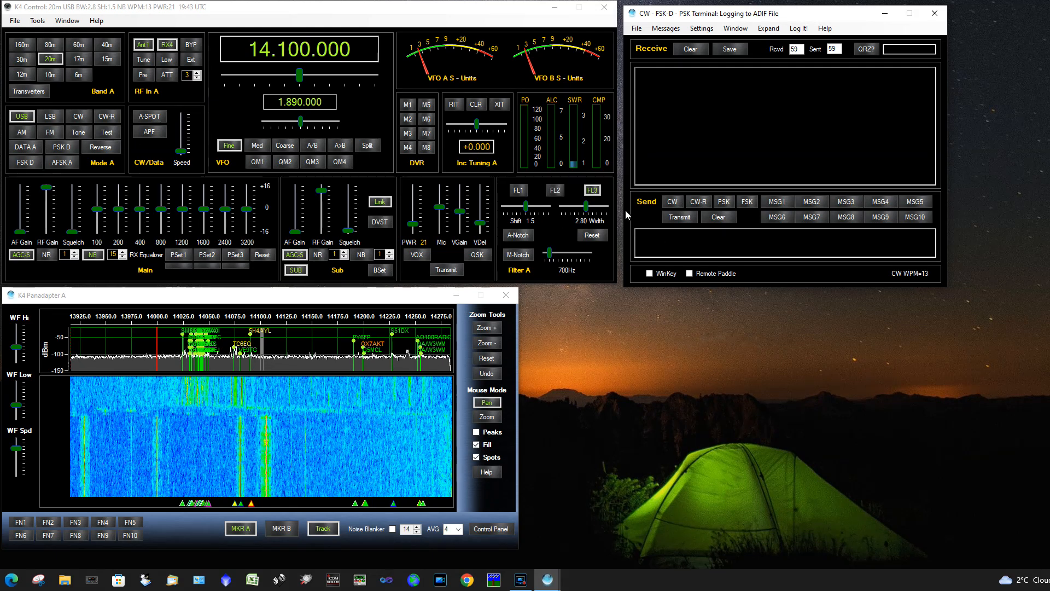
pyautogui.click(673, 201)
pyautogui.click(673, 242)
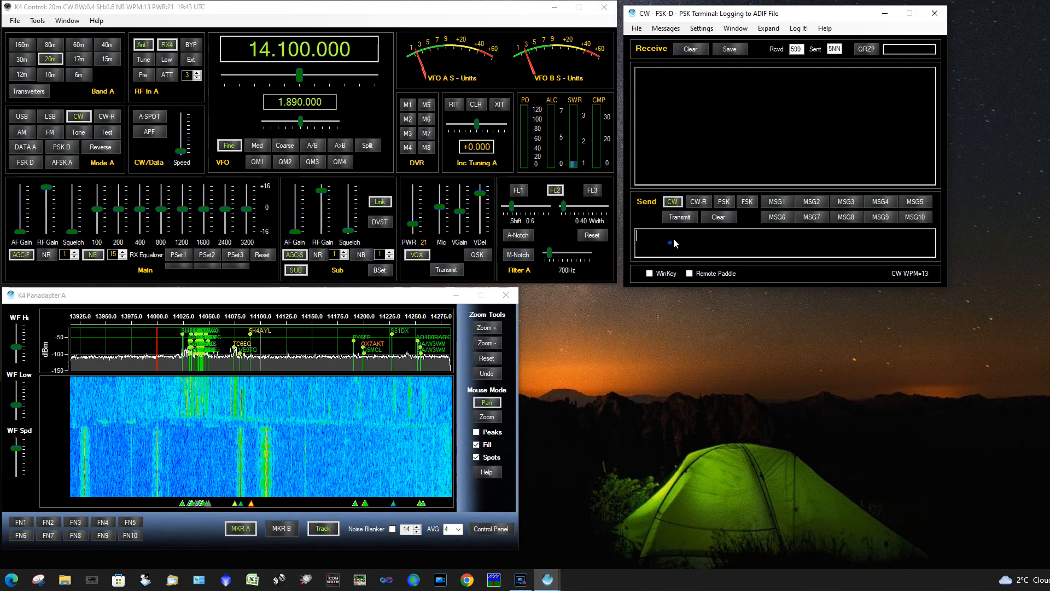
pyautogui.write('fdghfghjfsn')
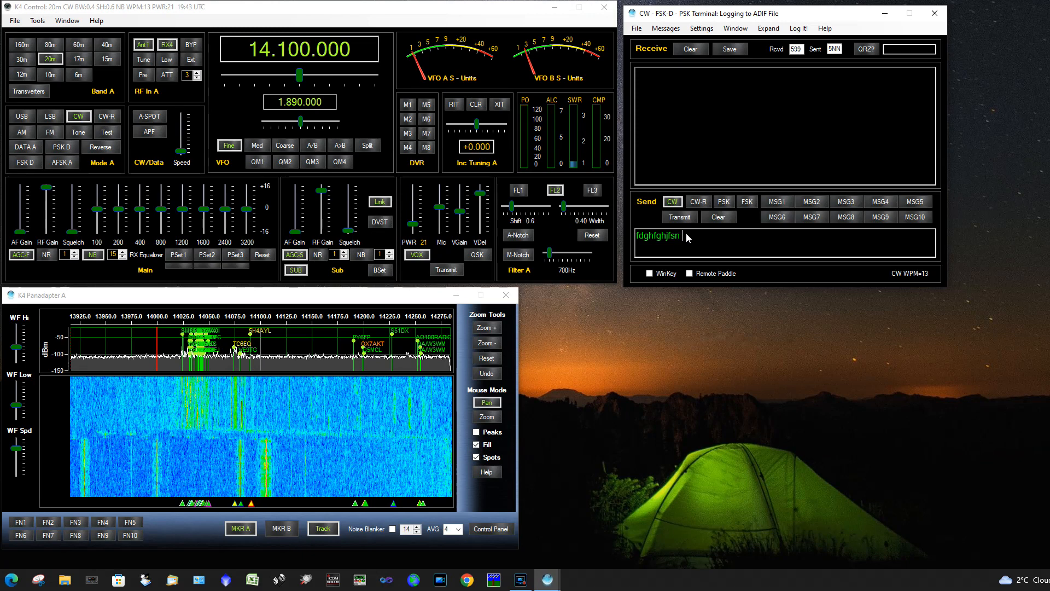
# Set the transmit power to 0 and transmit the entered CW text.
pyautogui.click(678, 218)
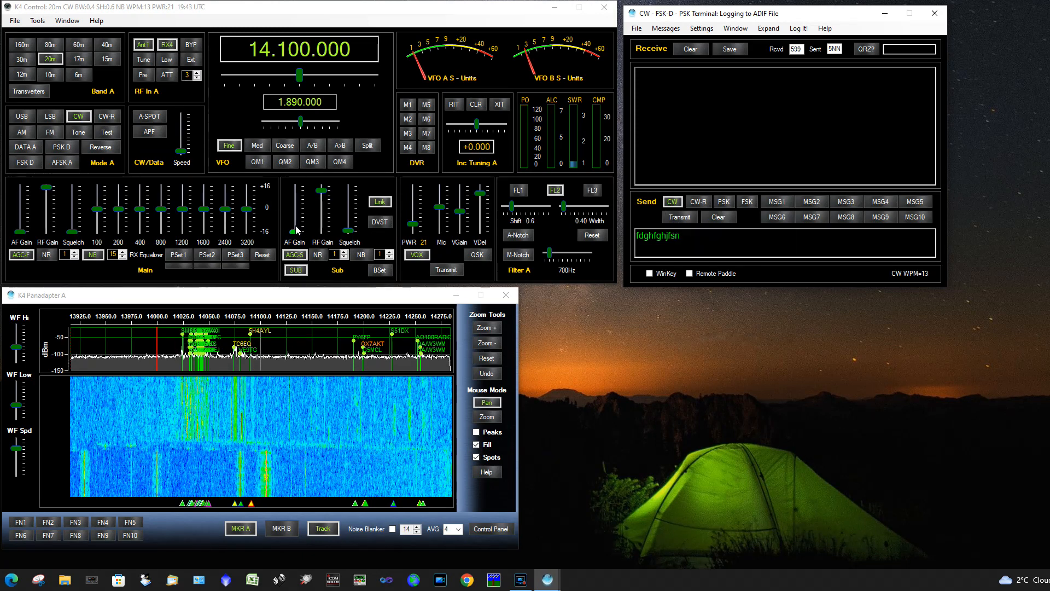
pyautogui.moveTo(410, 225); pyautogui.dragTo(410, 234)
pyautogui.click(678, 217)
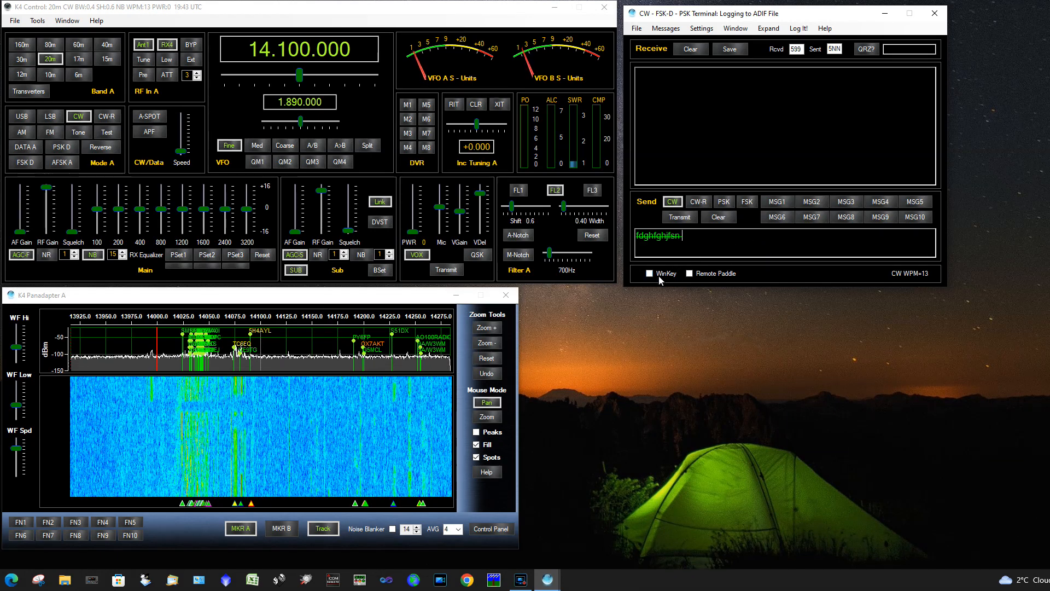
# Open the terminal's WinKeyer settings in full view, examine the port, keyer mode and PTT options, and close them.
pyautogui.click(700, 30)
pyautogui.click(719, 65)
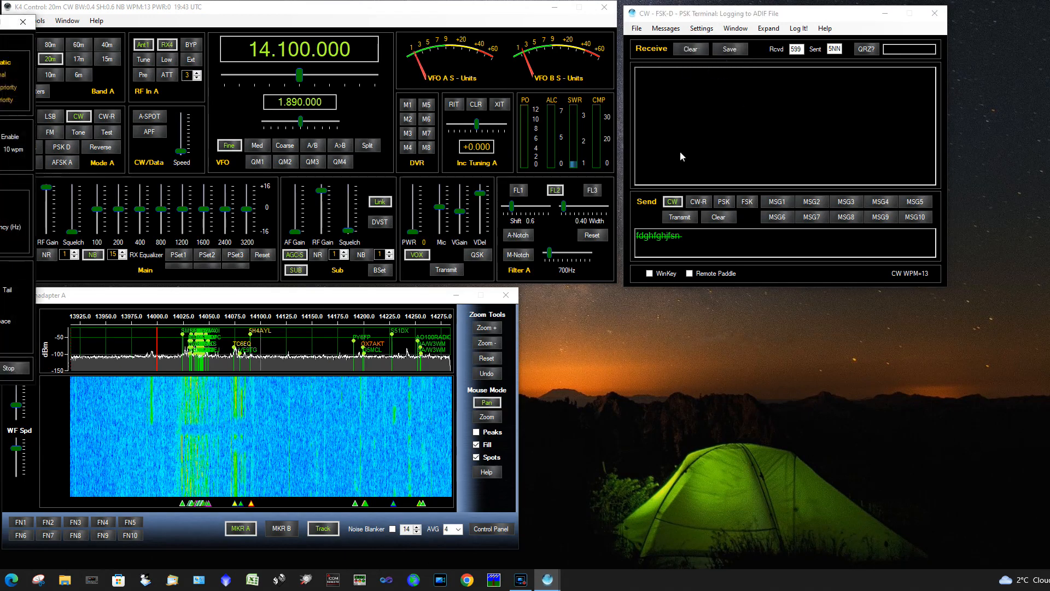
pyautogui.moveTo(0, 24); pyautogui.dragTo(477, 149)
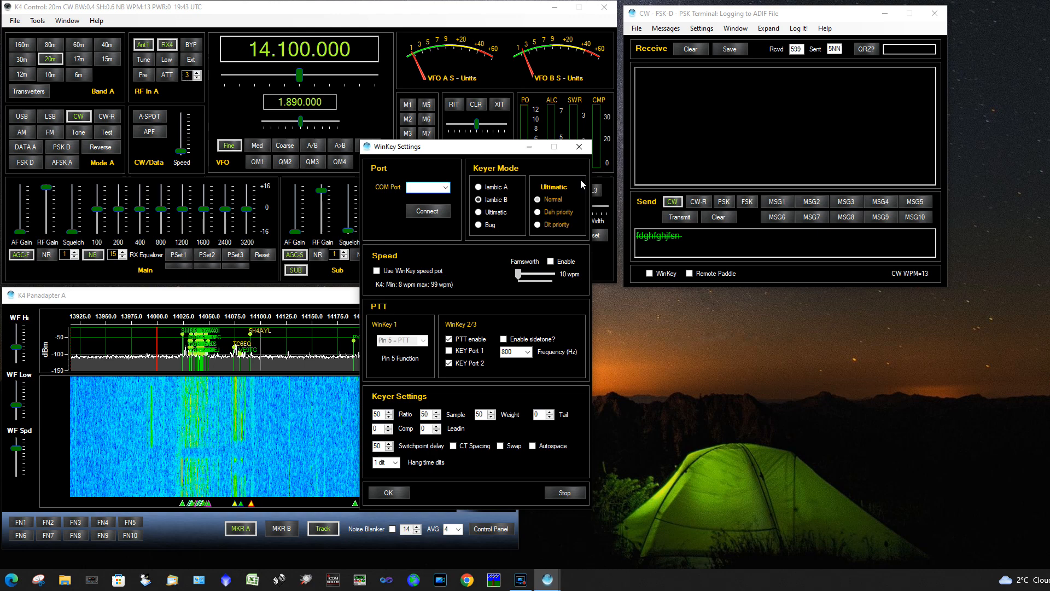
pyautogui.click(580, 151)
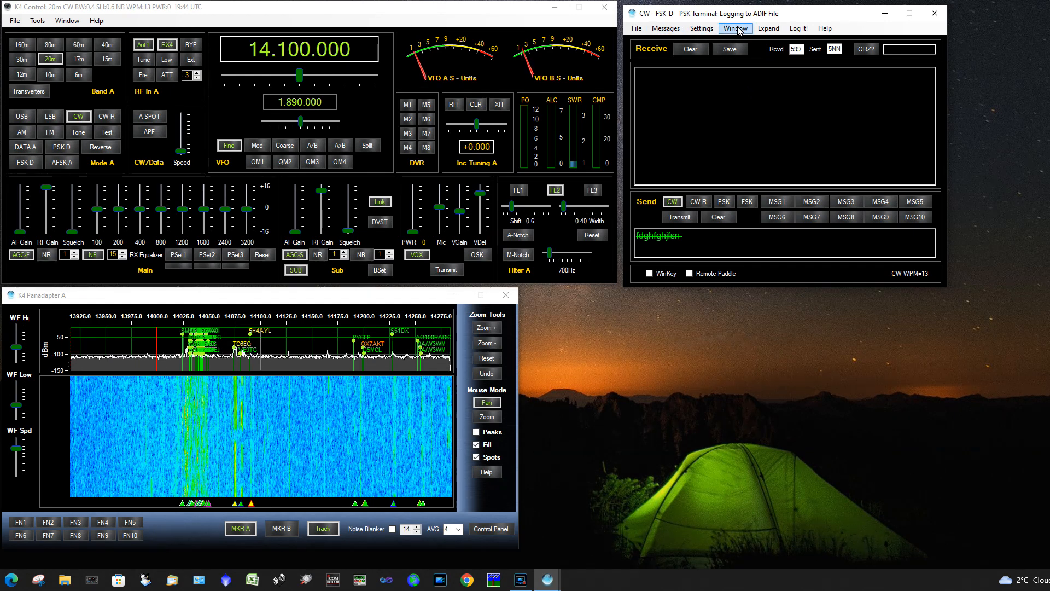
# Open the terminal's Logbook settings, examine the ADIF, HRD, DX Keeper, N3FJP and Log4OM logging options, and accept them.
pyautogui.click(701, 32)
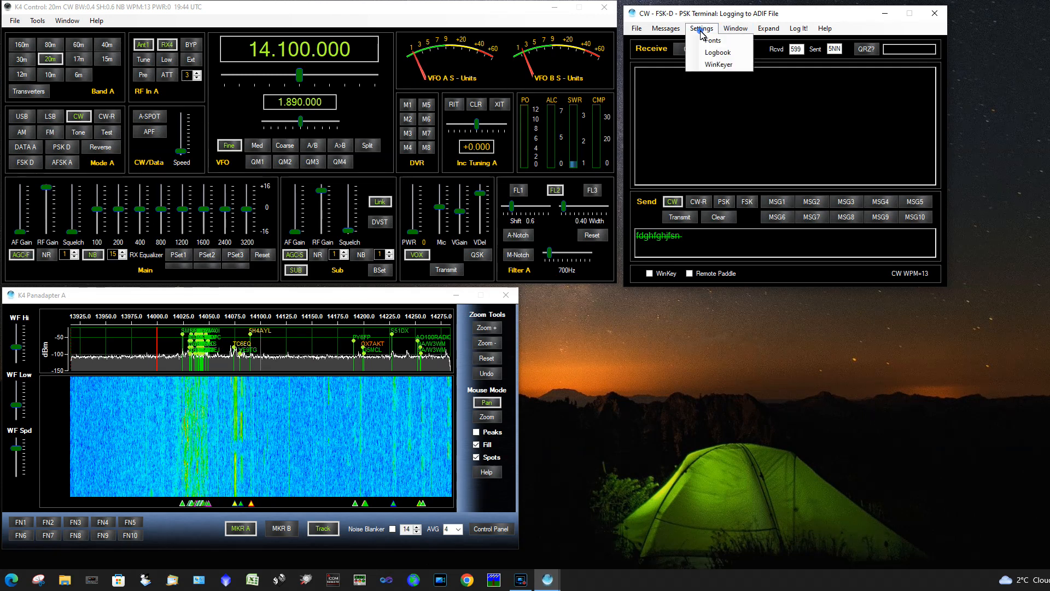
pyautogui.moveTo(734, 34)
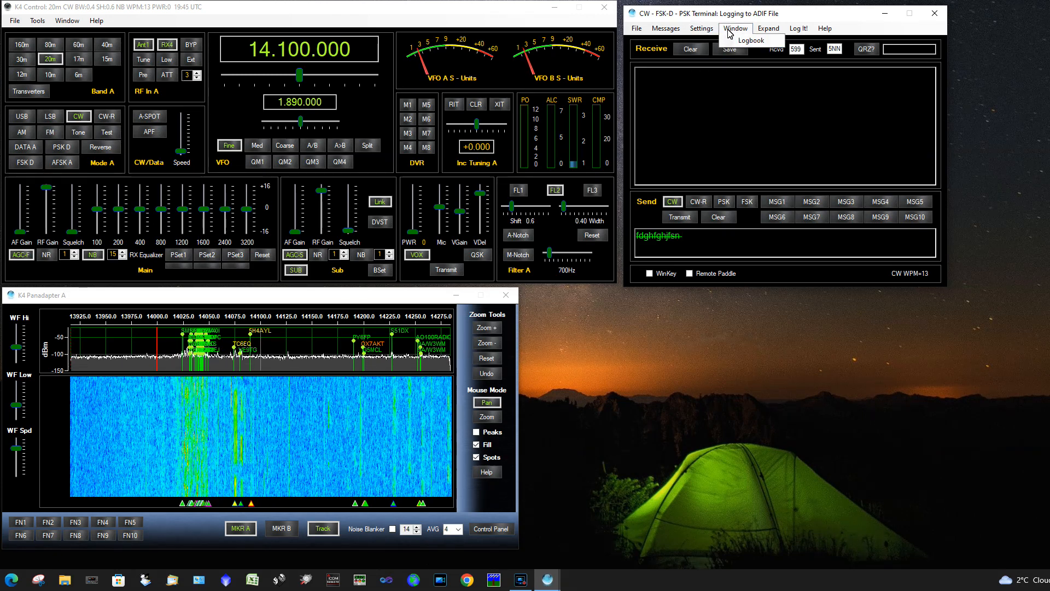
pyautogui.moveTo(696, 30)
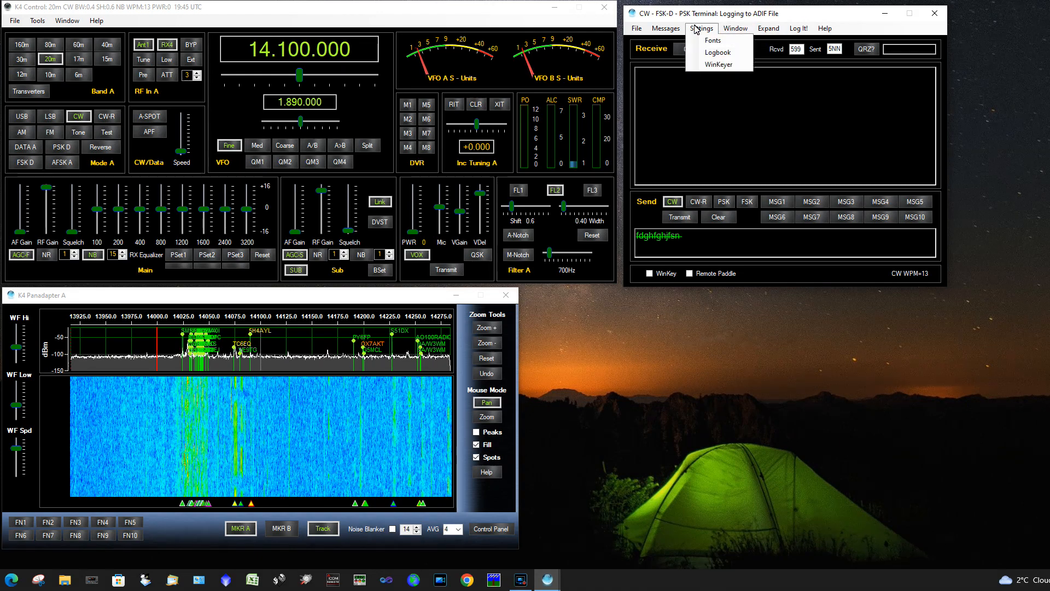
pyautogui.click(709, 52)
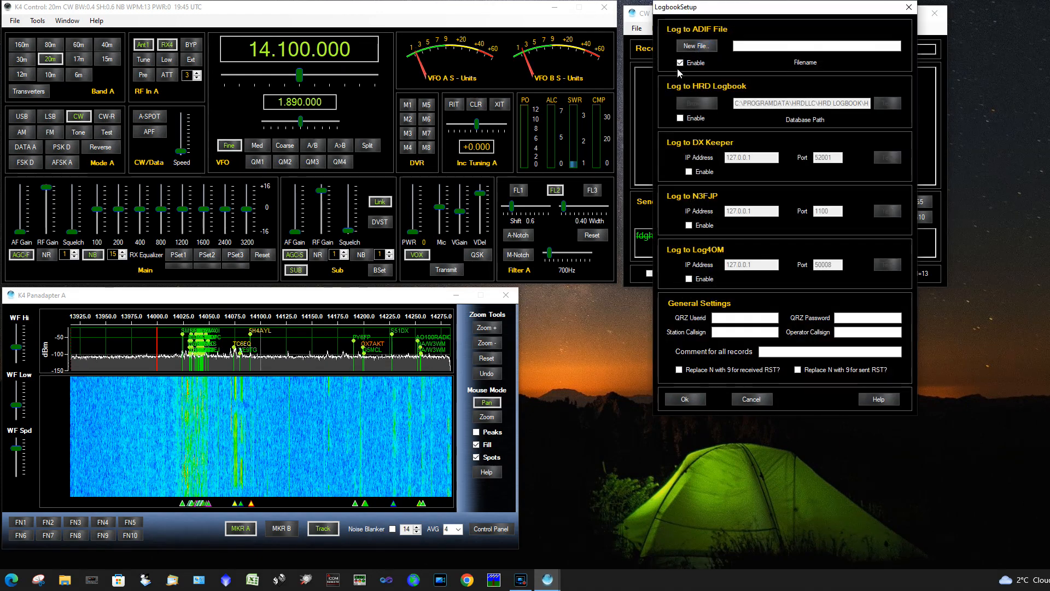
pyautogui.moveTo(770, 6); pyautogui.dragTo(759, 19)
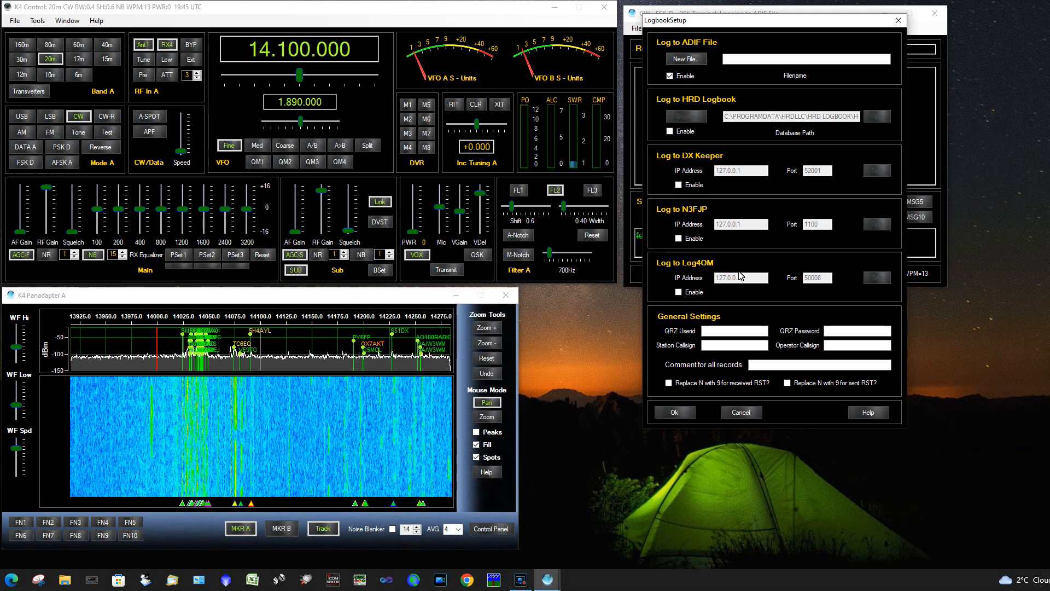
pyautogui.click(673, 413)
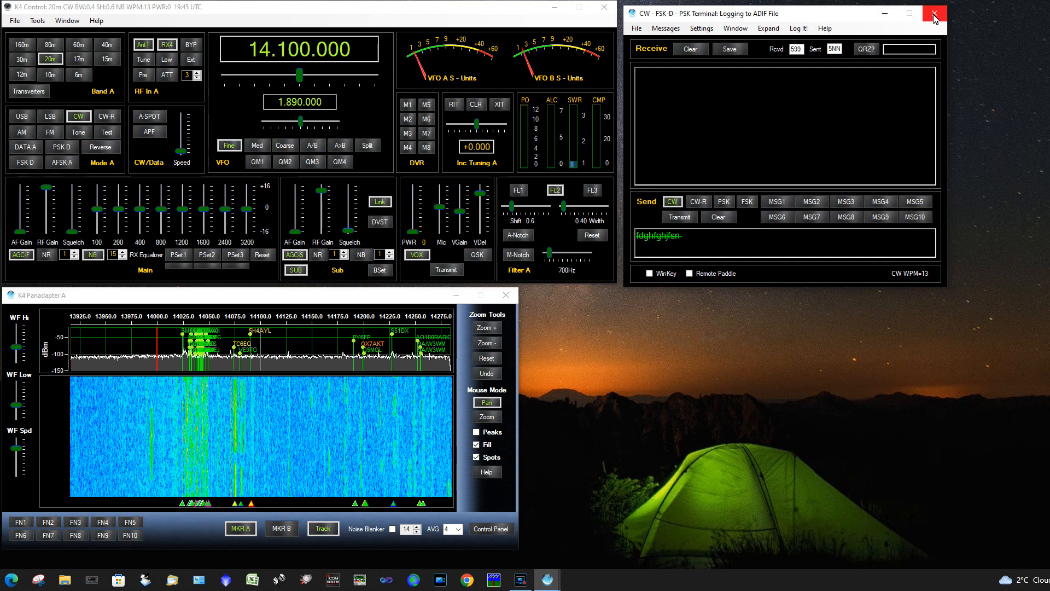
# Close the CW - FSK - PSK Terminal and try to open the KPA KAT Control window.
pyautogui.click(934, 14)
pyautogui.click(67, 21)
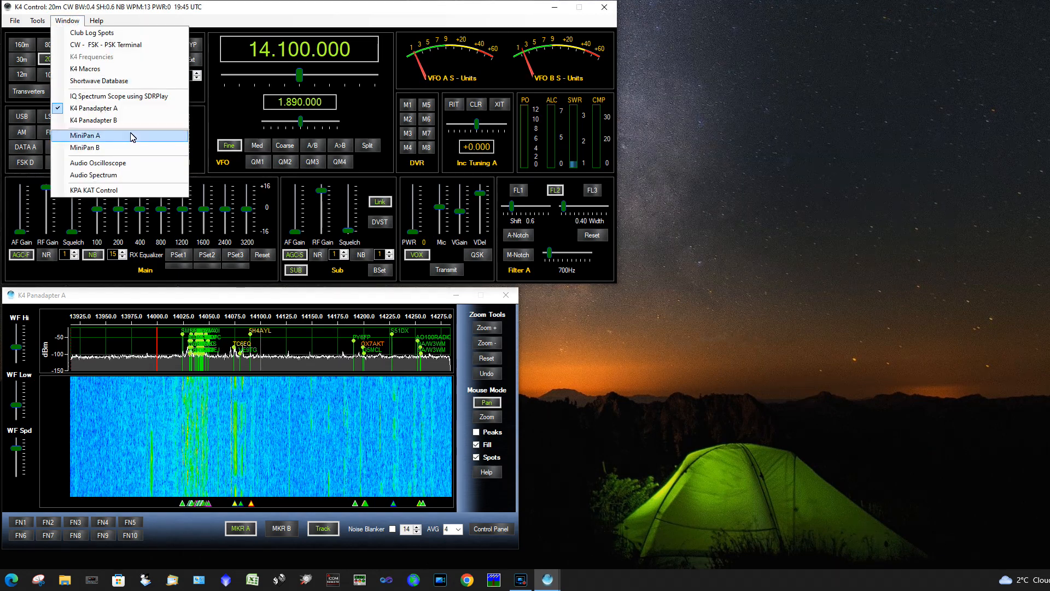
pyautogui.click(117, 196)
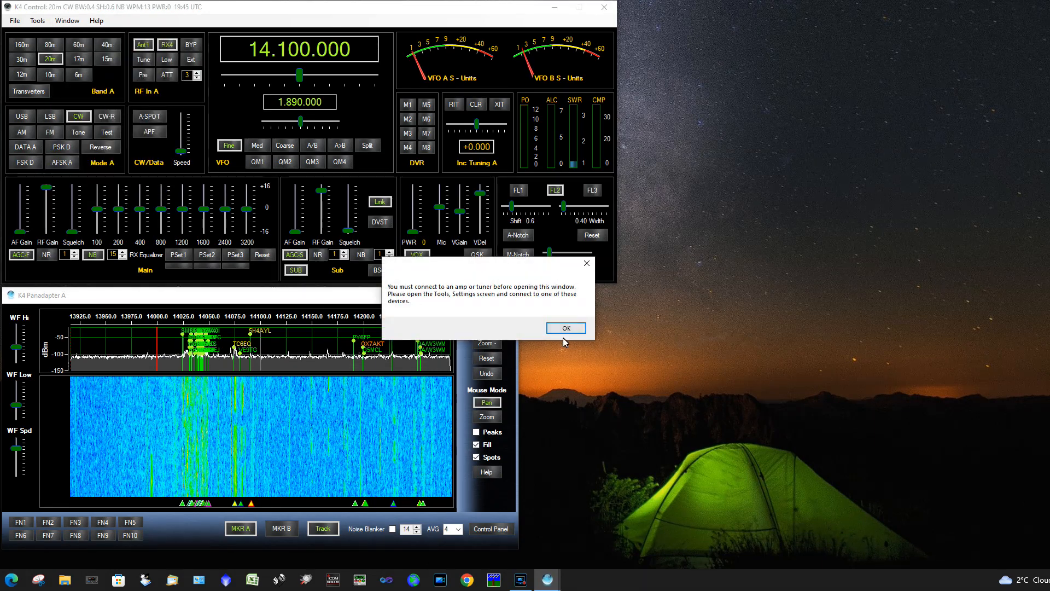
pyautogui.click(565, 329)
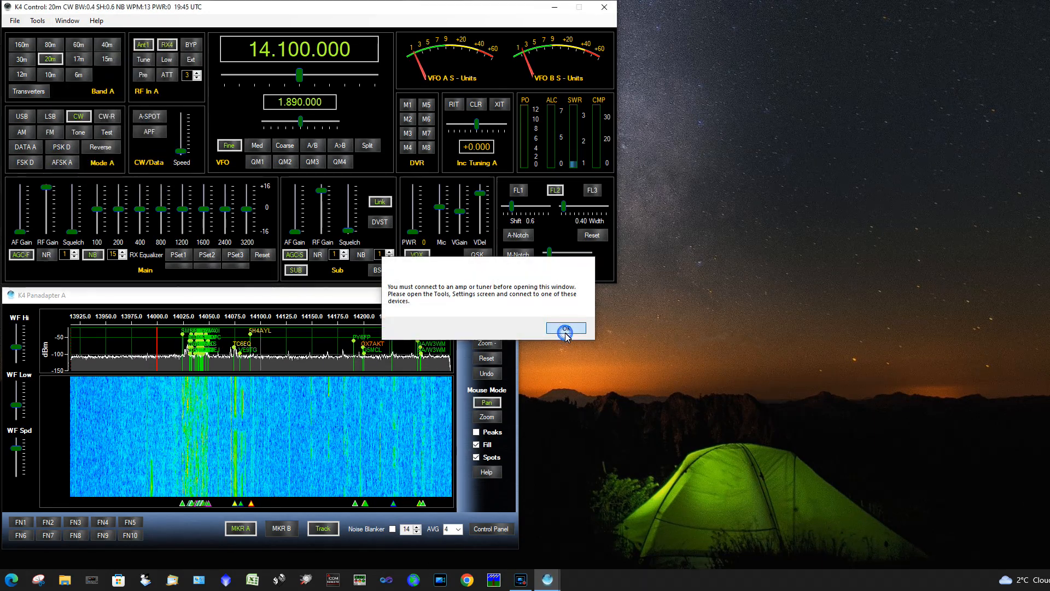
# Open the MiniPan A window, move it beside the panadapter to view its display, and close it.
pyautogui.click(63, 21)
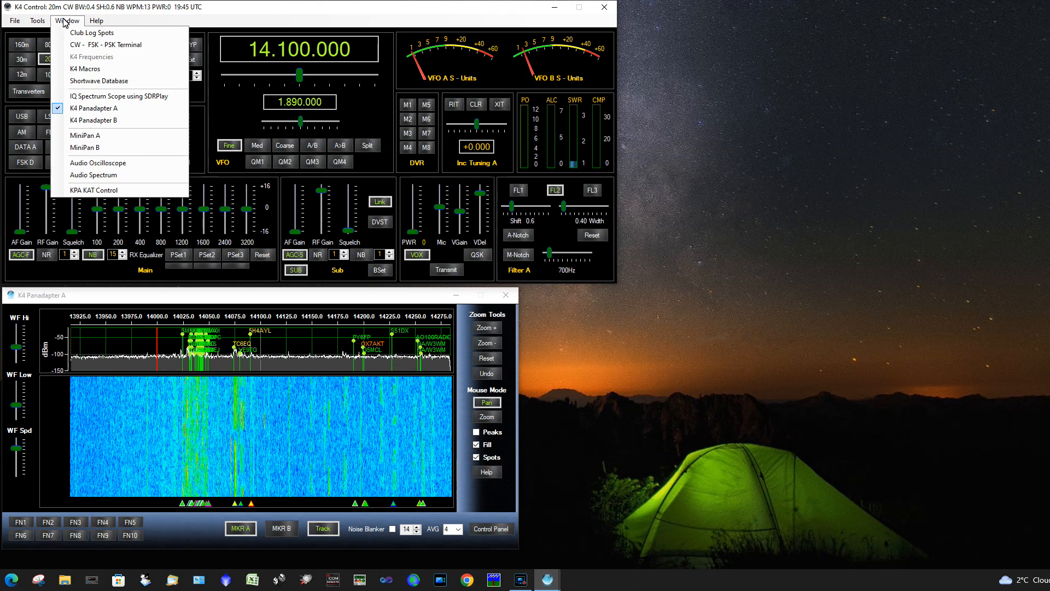
pyautogui.click(142, 7)
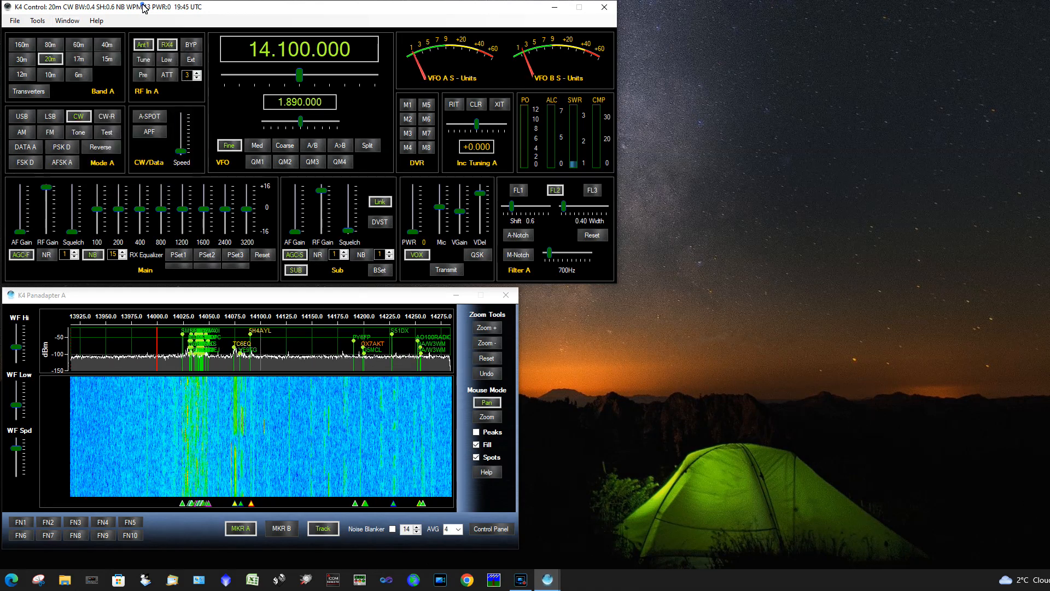
pyautogui.click(68, 20)
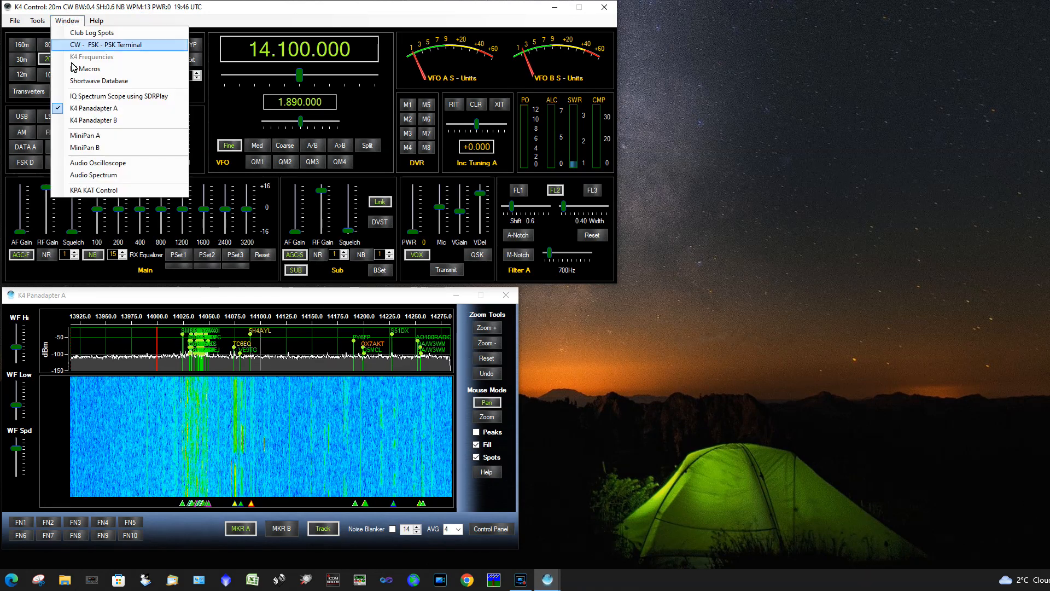
pyautogui.click(80, 134)
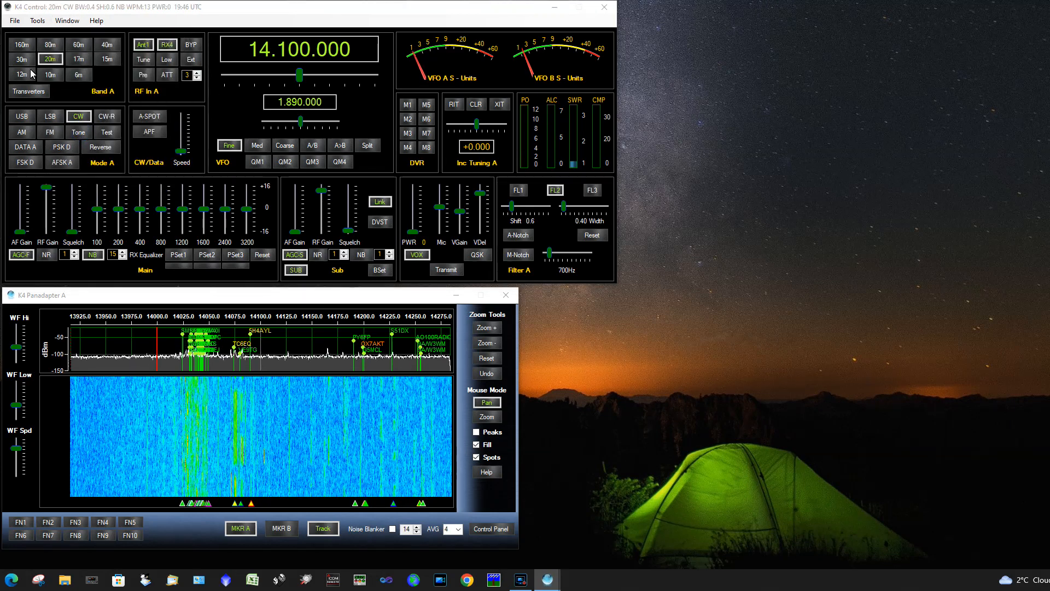
pyautogui.moveTo(615, 244); pyautogui.dragTo(578, 312)
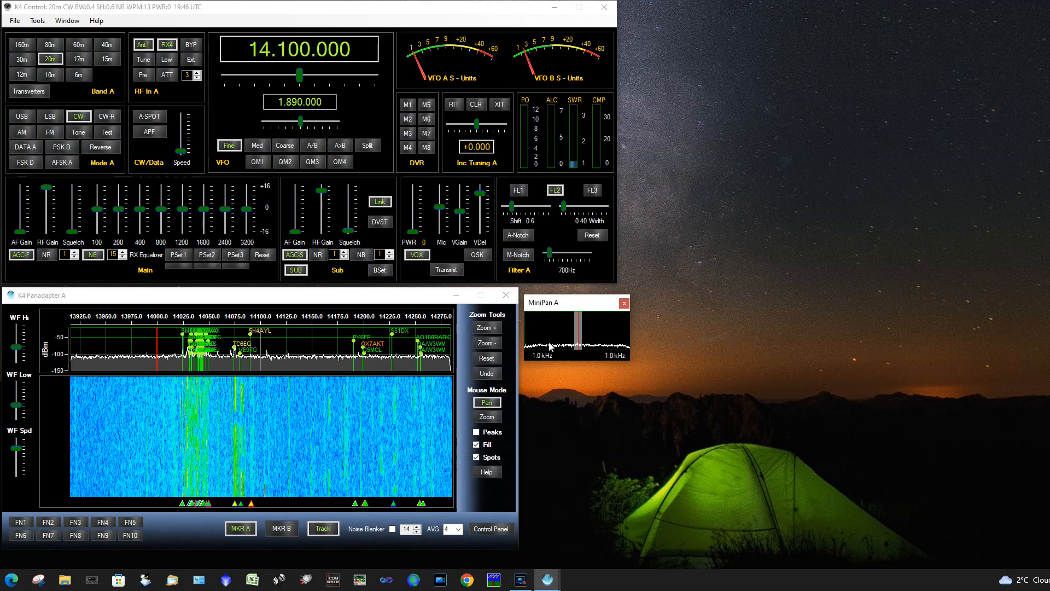
pyautogui.click(624, 303)
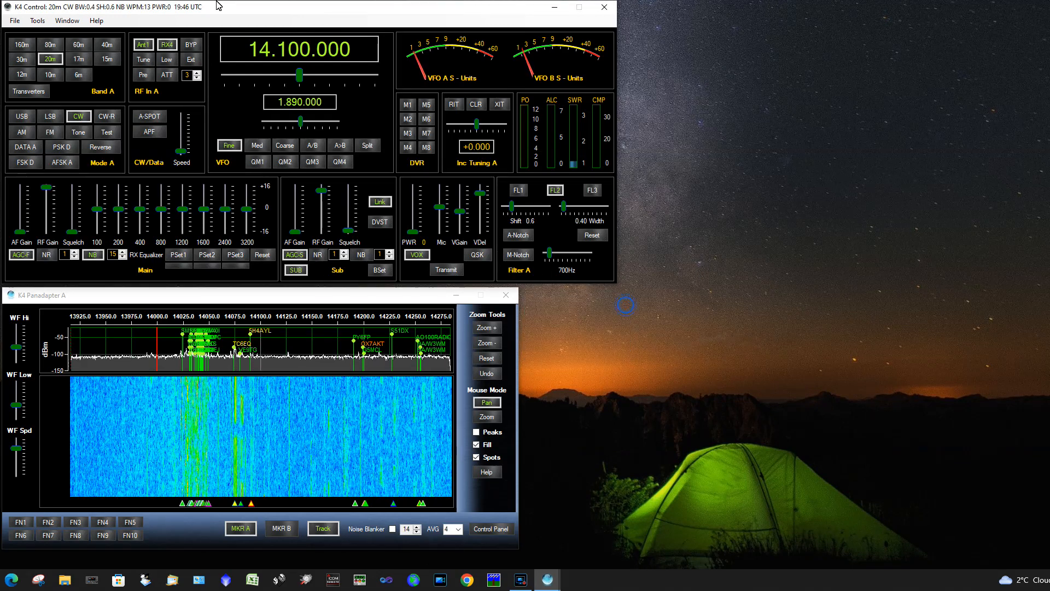
# Open the Audio Oscilloscope and place its window beside the K4 Control window to view the audio trace.
pyautogui.click(73, 20)
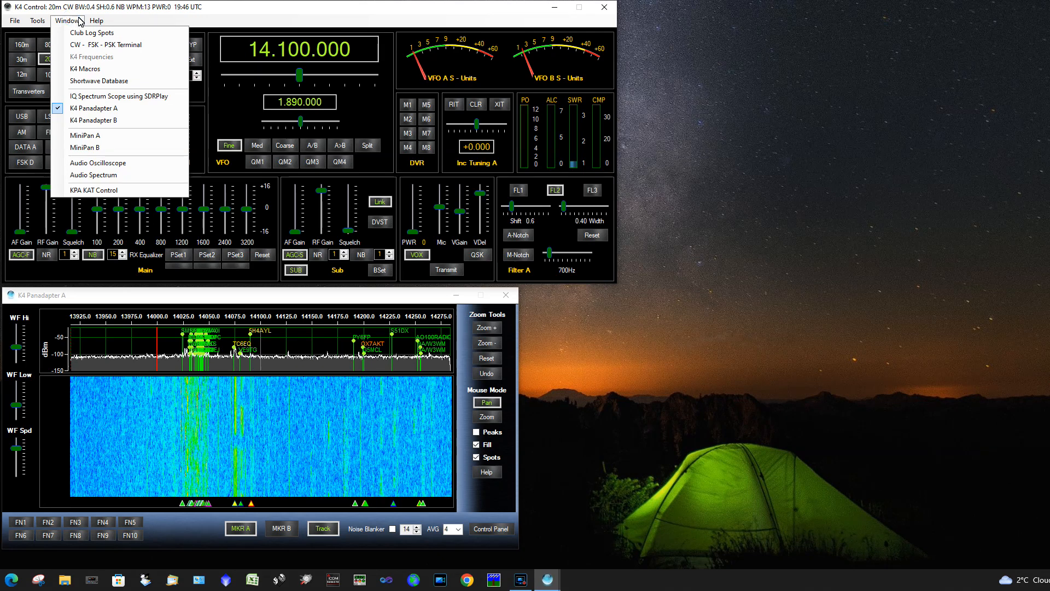
pyautogui.click(115, 166)
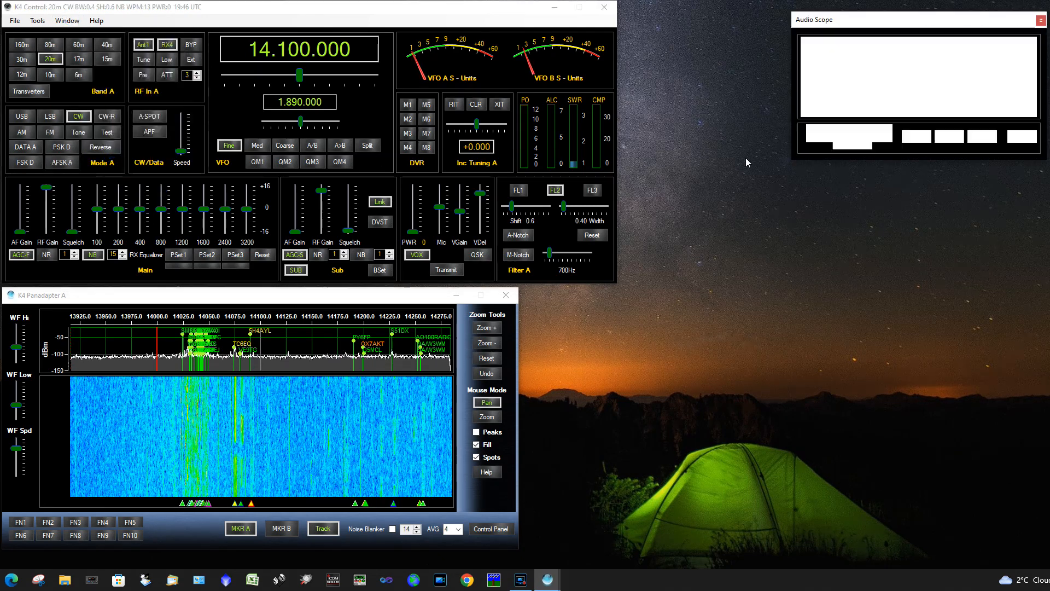
pyautogui.moveTo(911, 21); pyautogui.dragTo(750, 22)
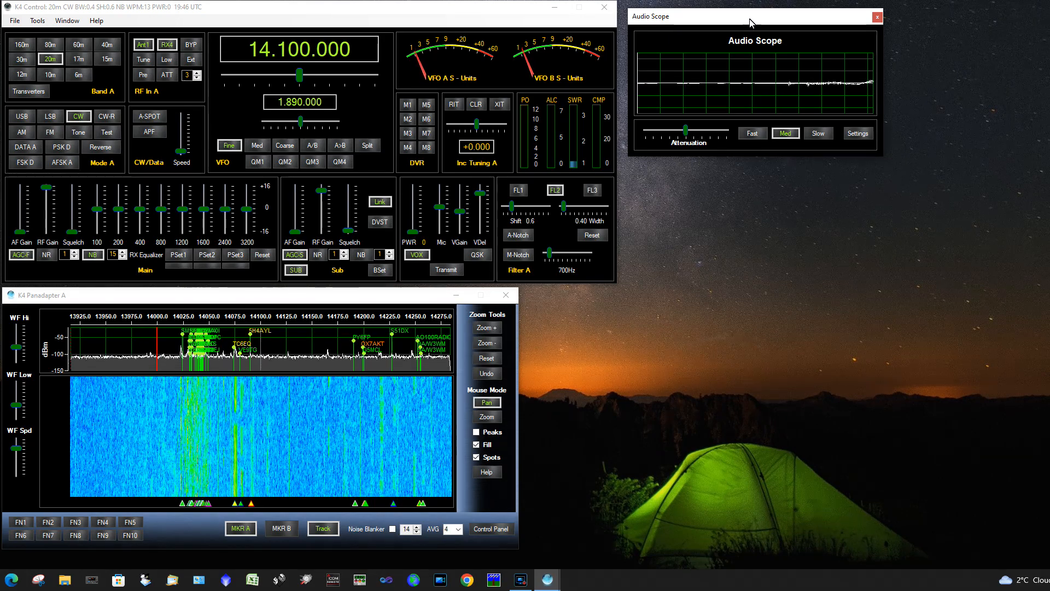
pyautogui.moveTo(743, 23); pyautogui.dragTo(739, 18)
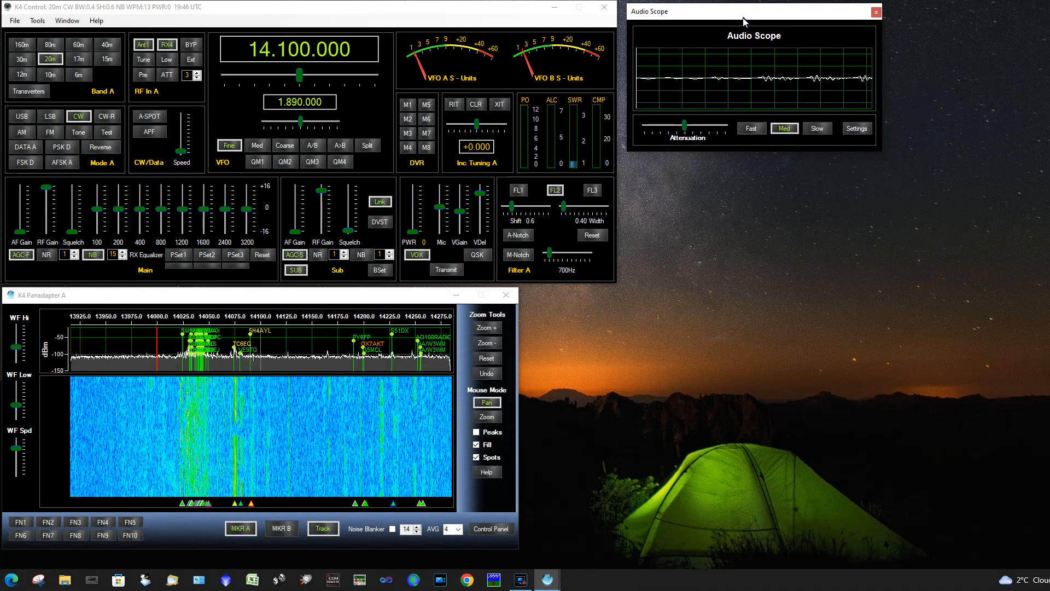
# Open the Audio Spectrum display and place its window directly below the Audio Scope.
pyautogui.click(69, 23)
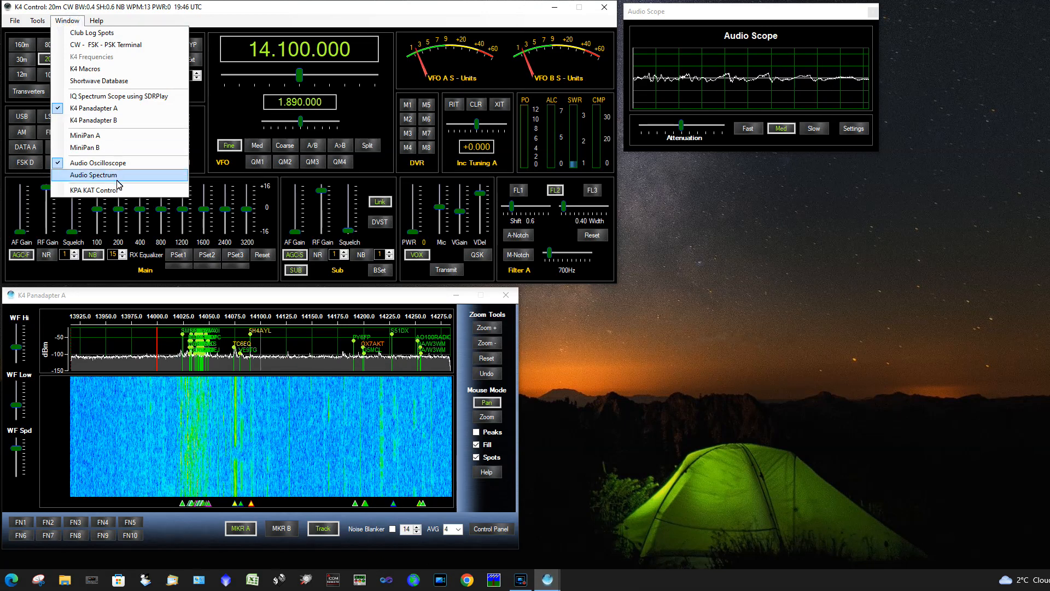
pyautogui.click(116, 179)
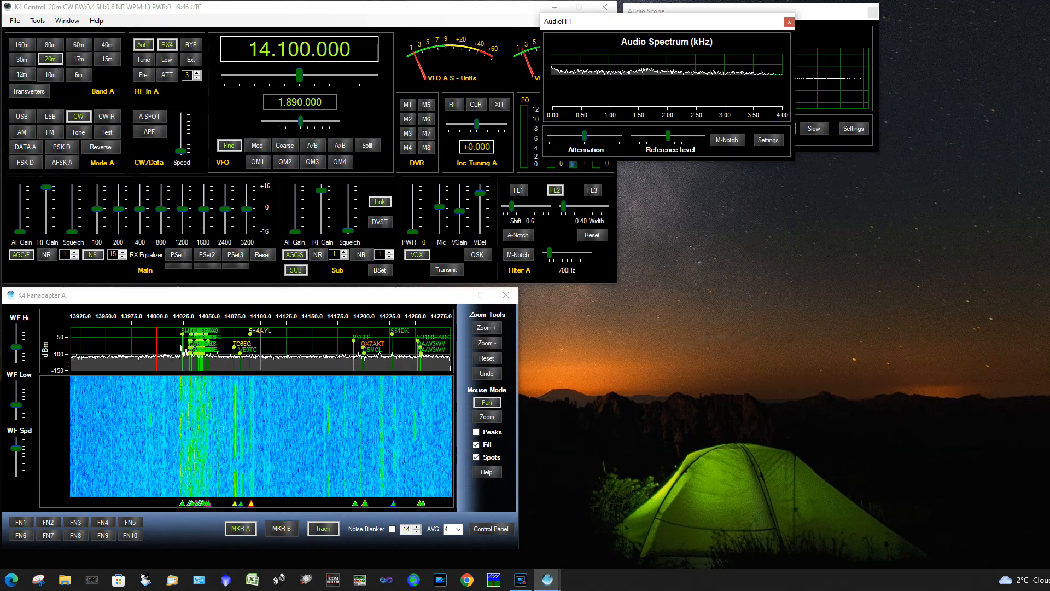
pyautogui.moveTo(757, 15); pyautogui.dragTo(770, 166)
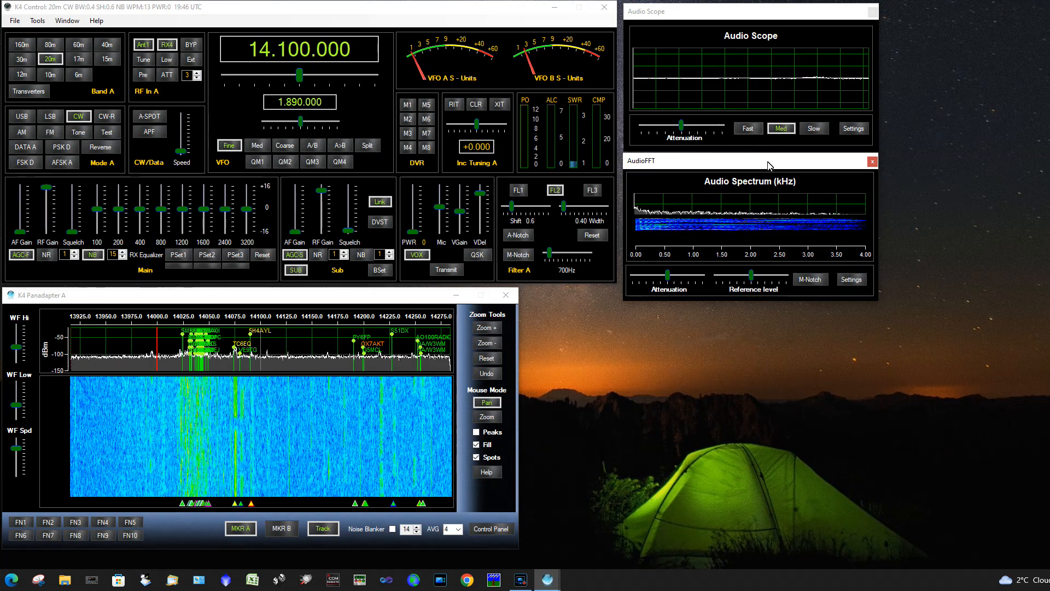
# Turn on the manual notch from the Audio Spectrum window and set the notch frequency to 1699 Hz.
pyautogui.click(806, 281)
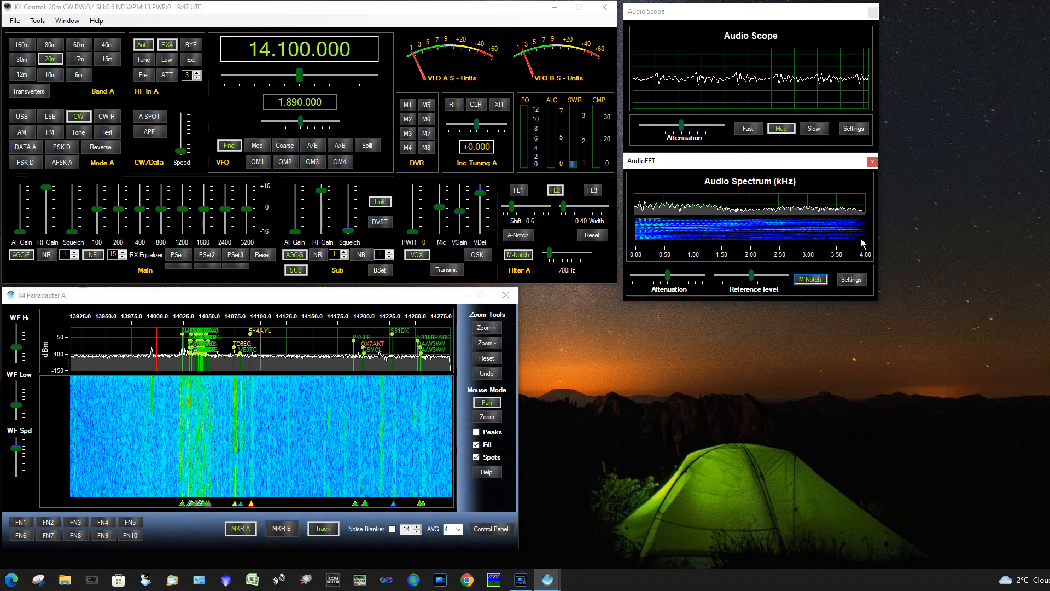
pyautogui.click(557, 254)
pyautogui.moveTo(557, 255); pyautogui.dragTo(561, 255)
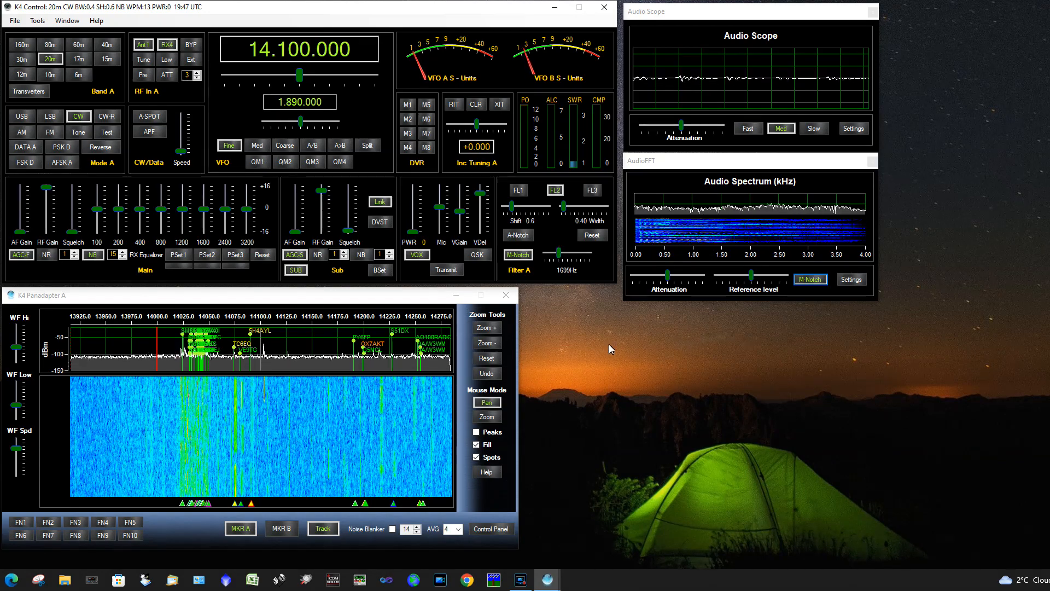
# Turn off the manual notch and close the Audio Spectrum and Audio Scope windows.
pyautogui.click(519, 254)
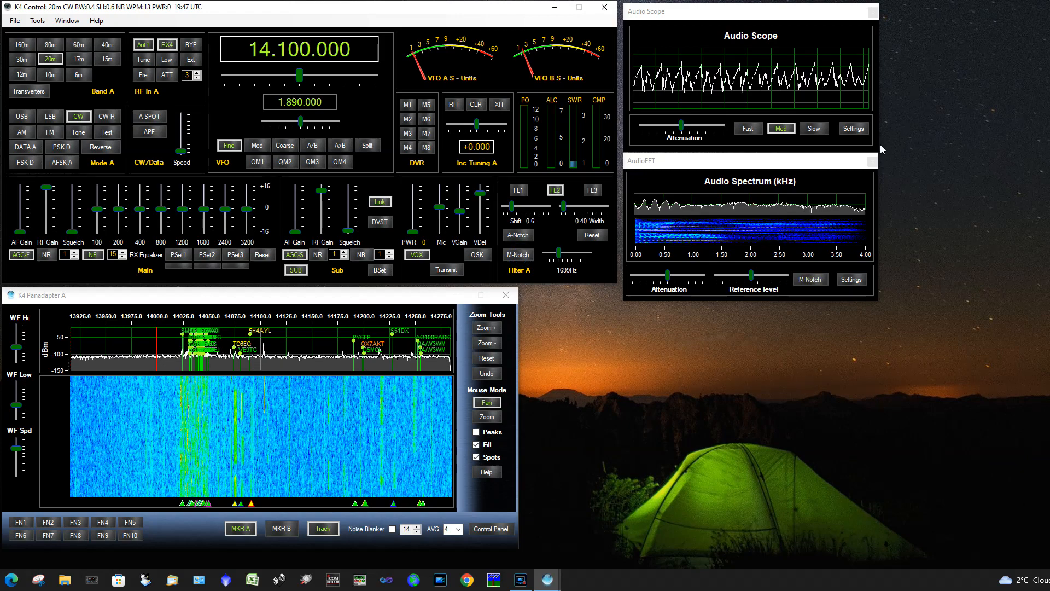
pyautogui.click(873, 162)
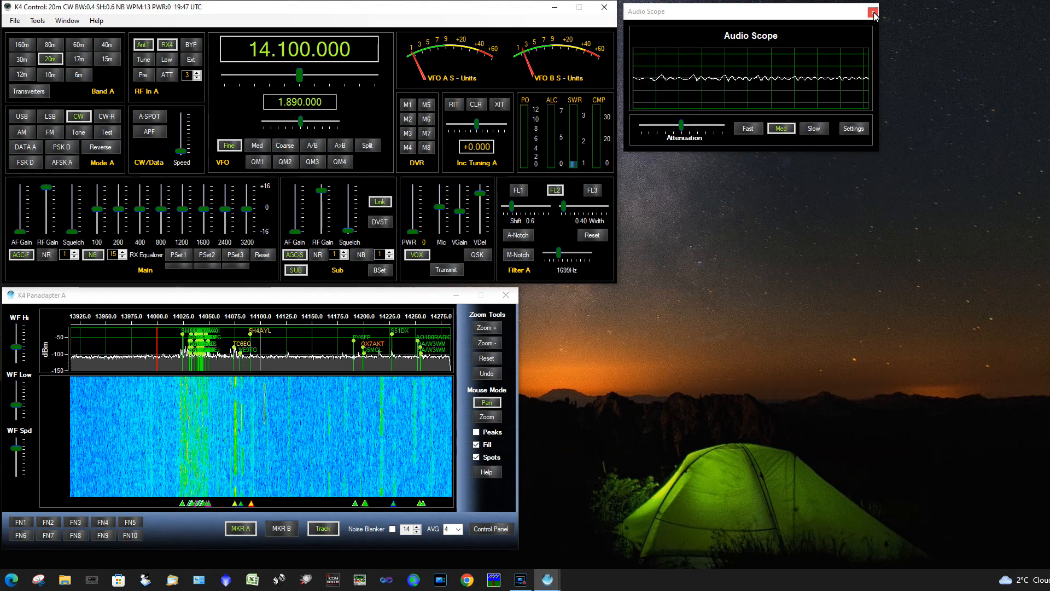
pyautogui.click(872, 12)
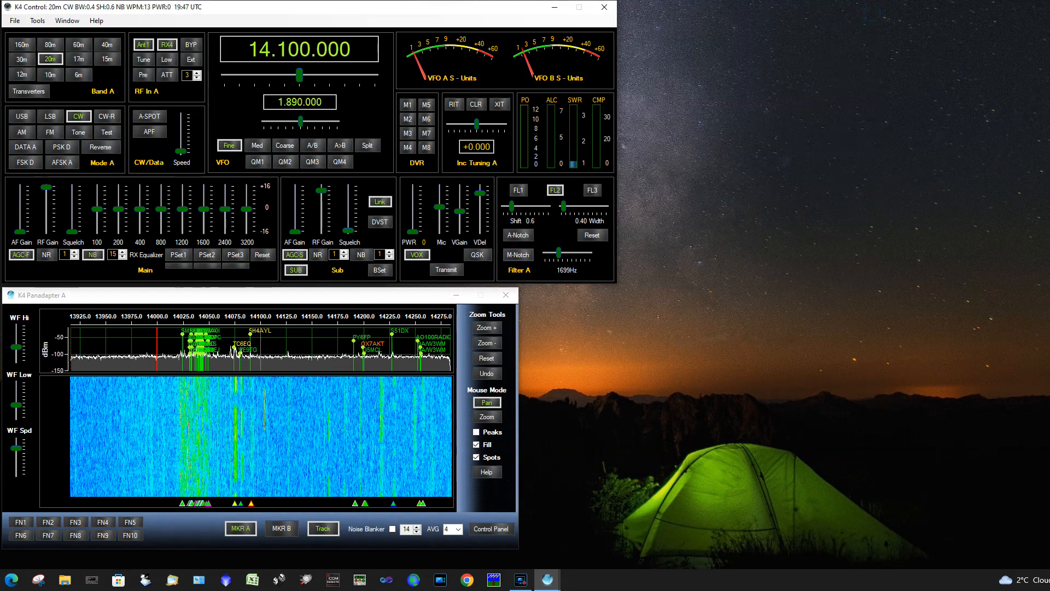
pyautogui.click(67, 22)
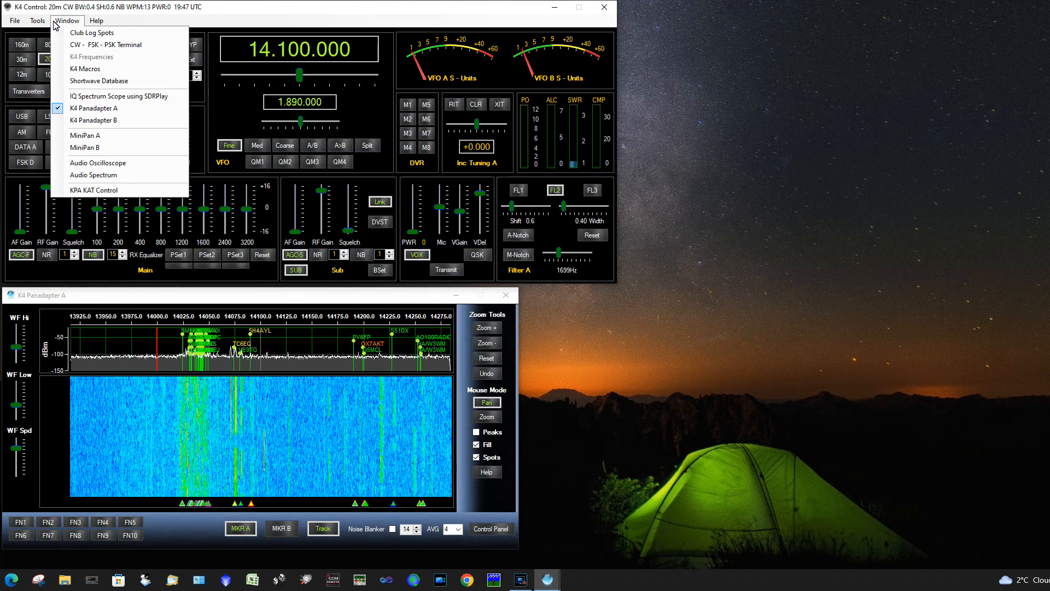
pyautogui.moveTo(101, 26)
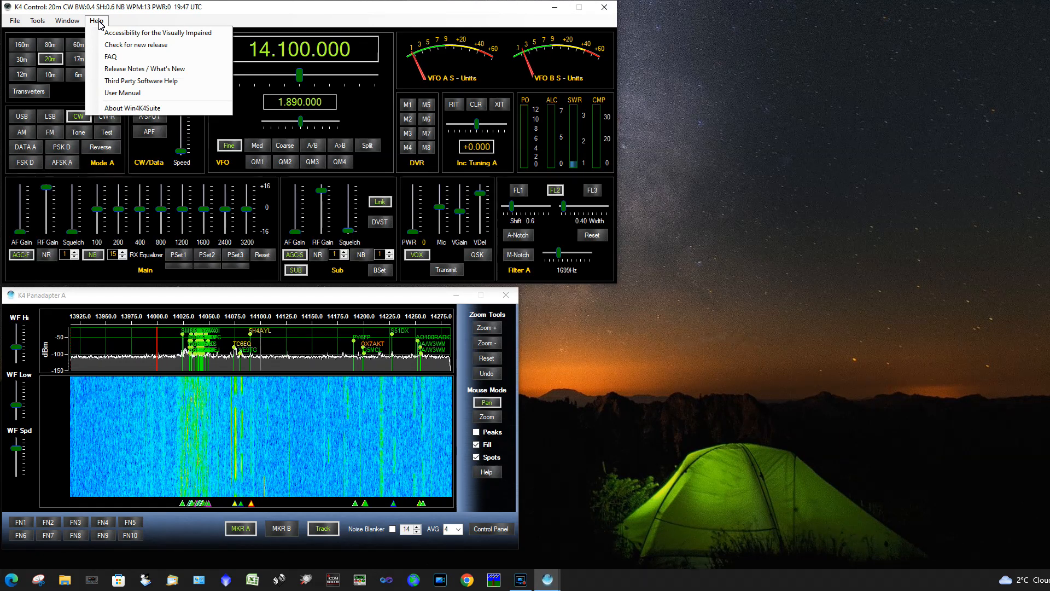
pyautogui.click(164, 10)
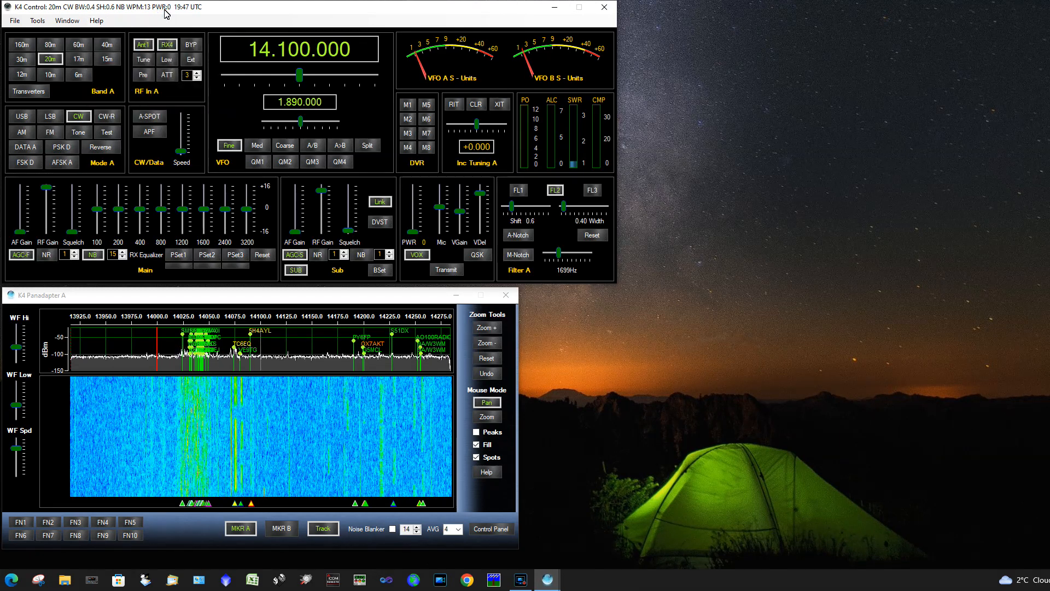